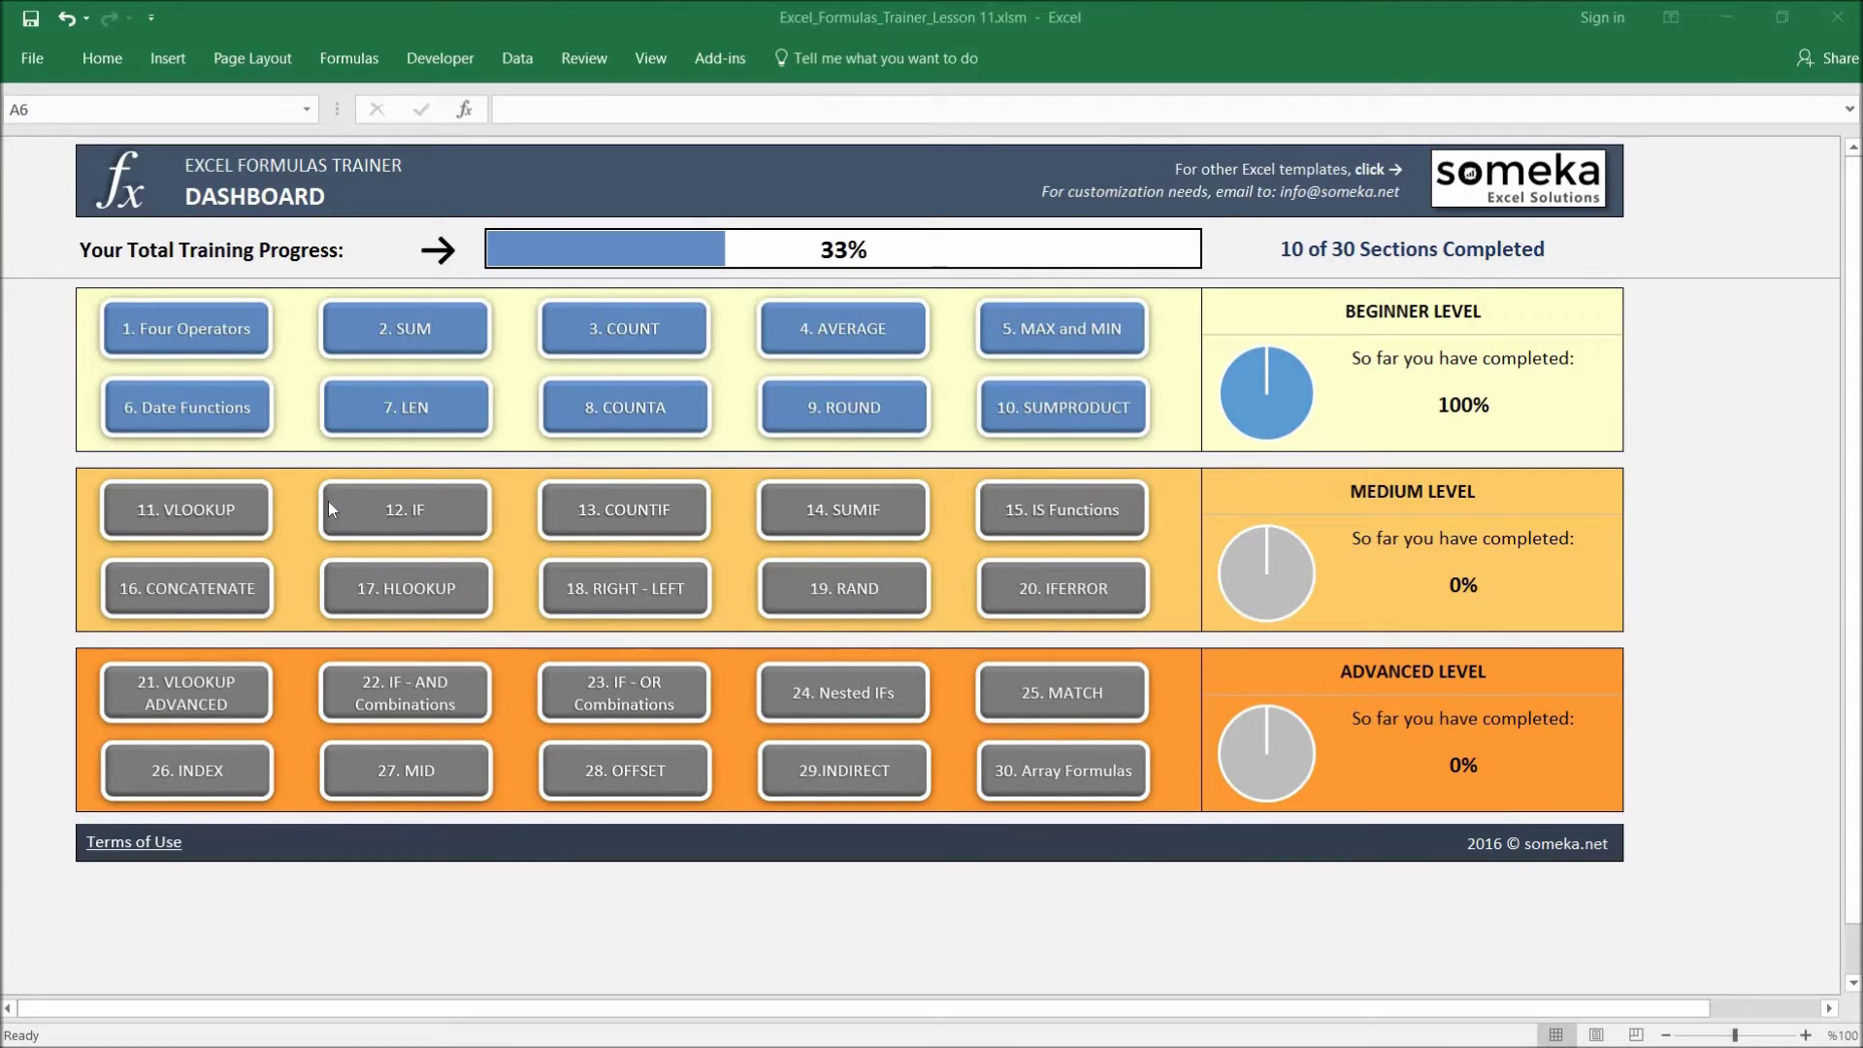
Open the 11. VLOOKUP lesson, review the fruit tables, and start a VLOOKUP in Mango's price cell H7.
click(204, 512)
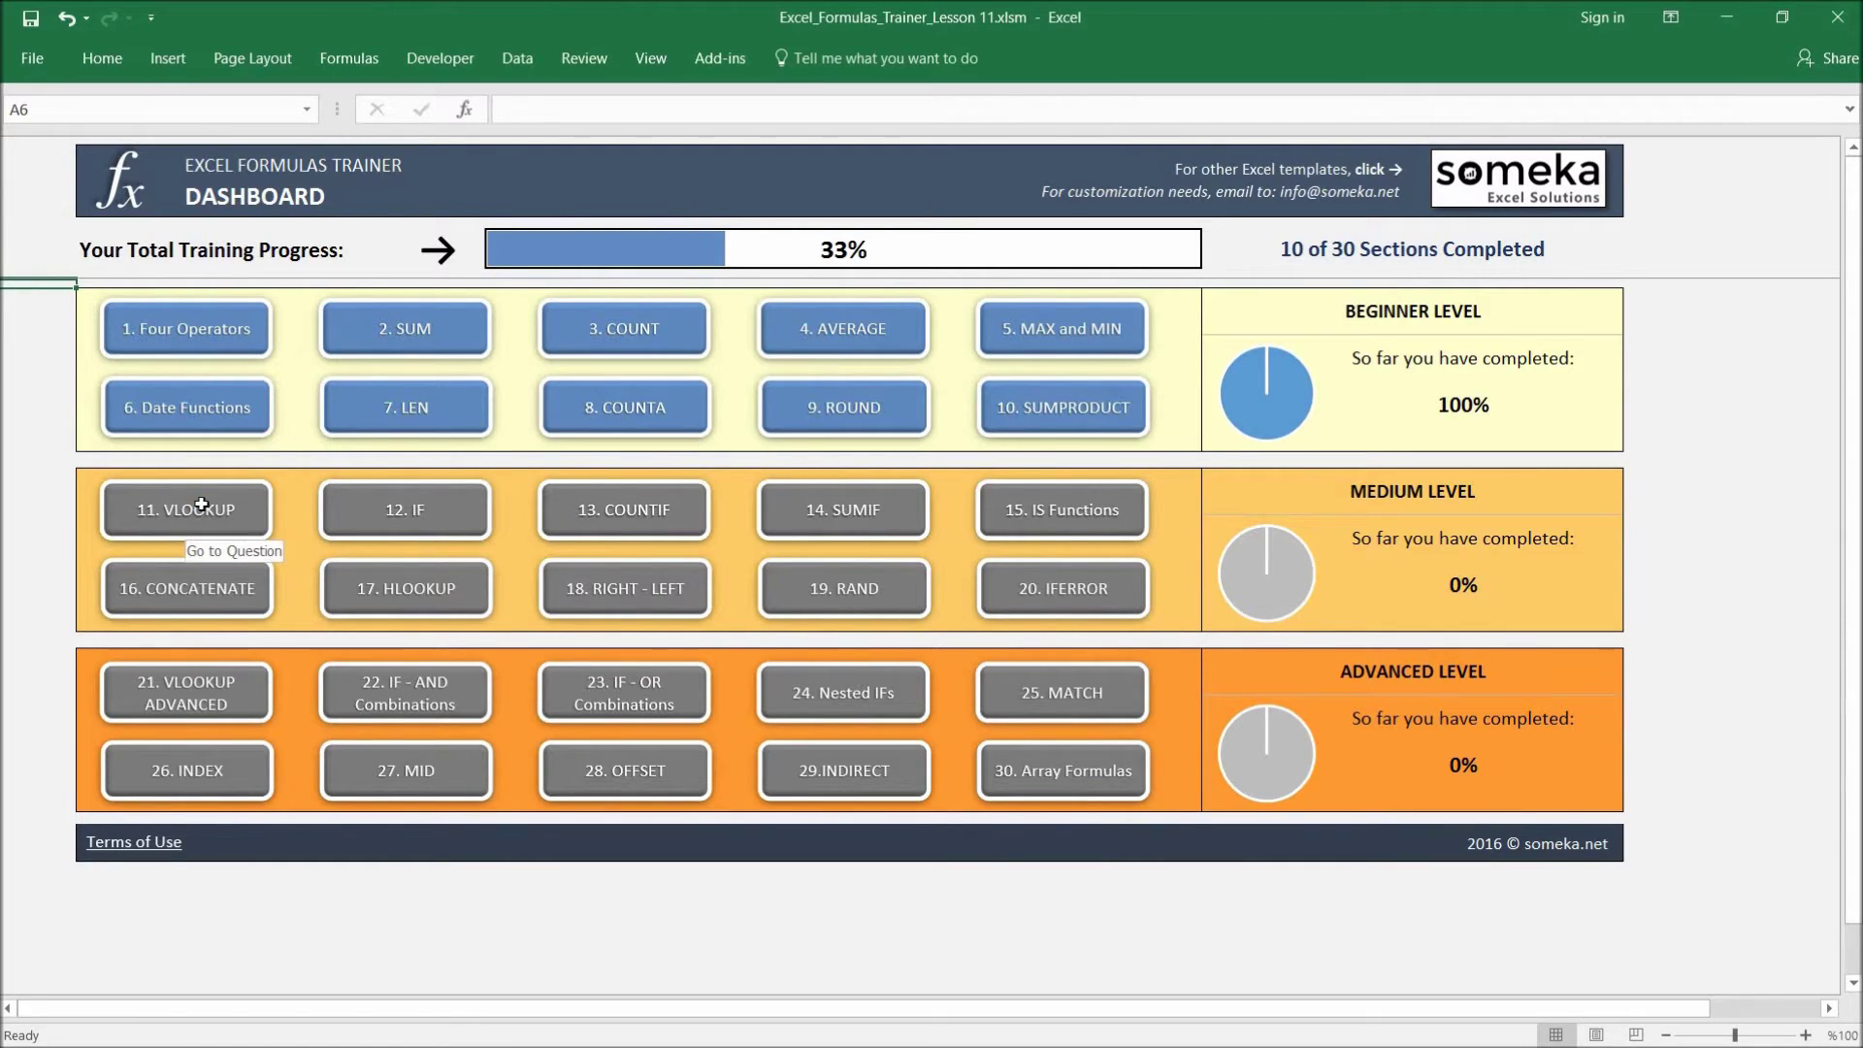
click(204, 513)
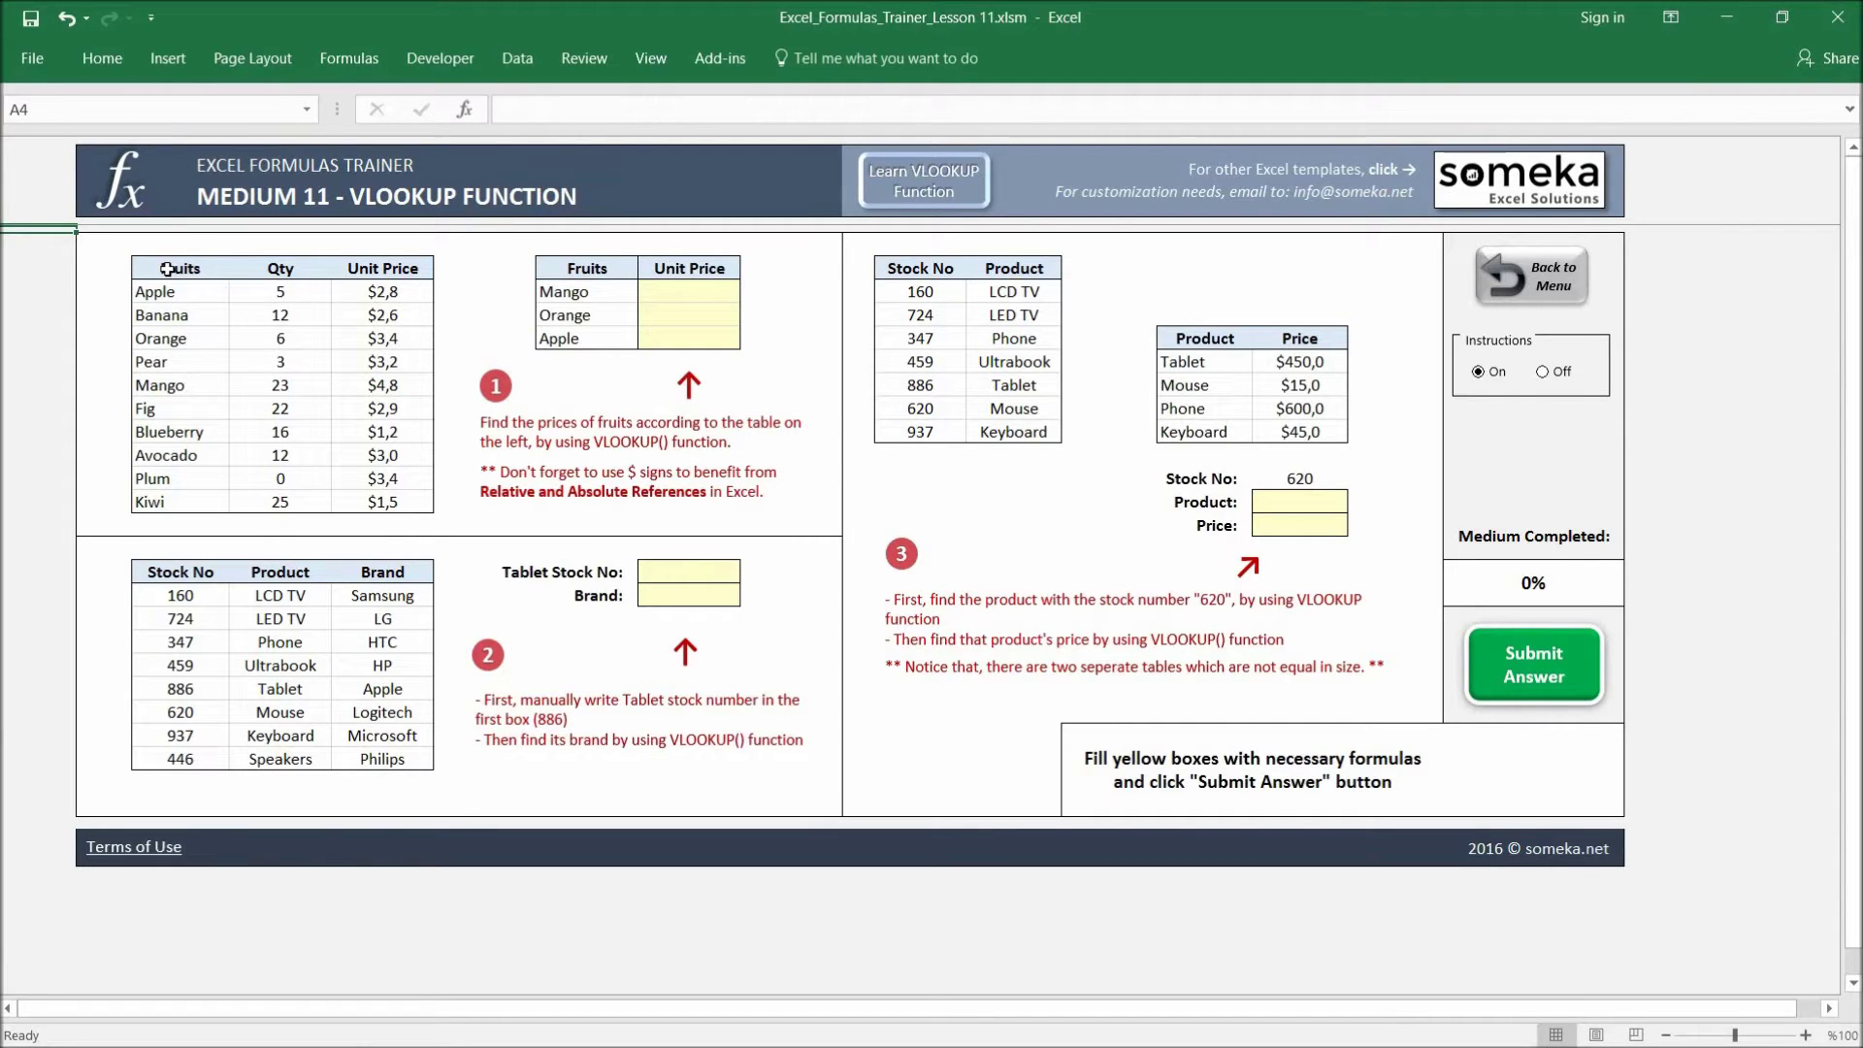
drag(167, 269, 412, 503)
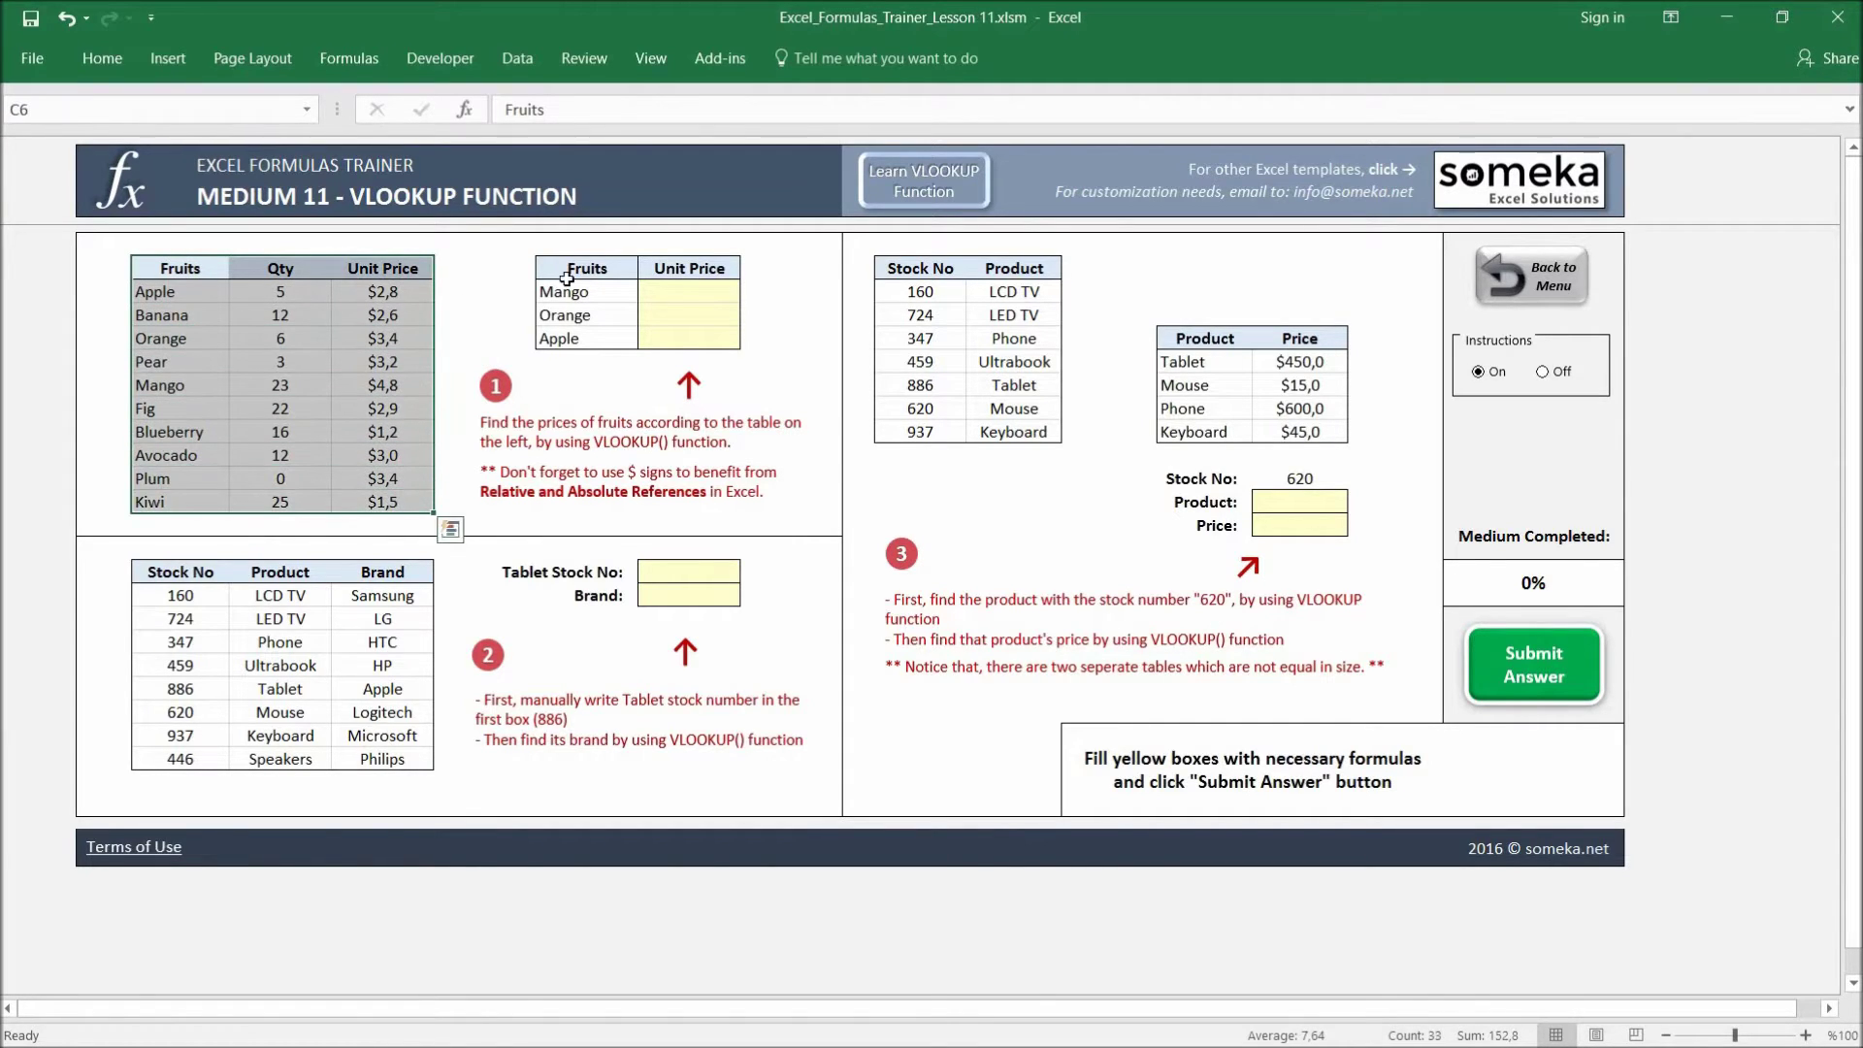
drag(567, 279, 705, 339)
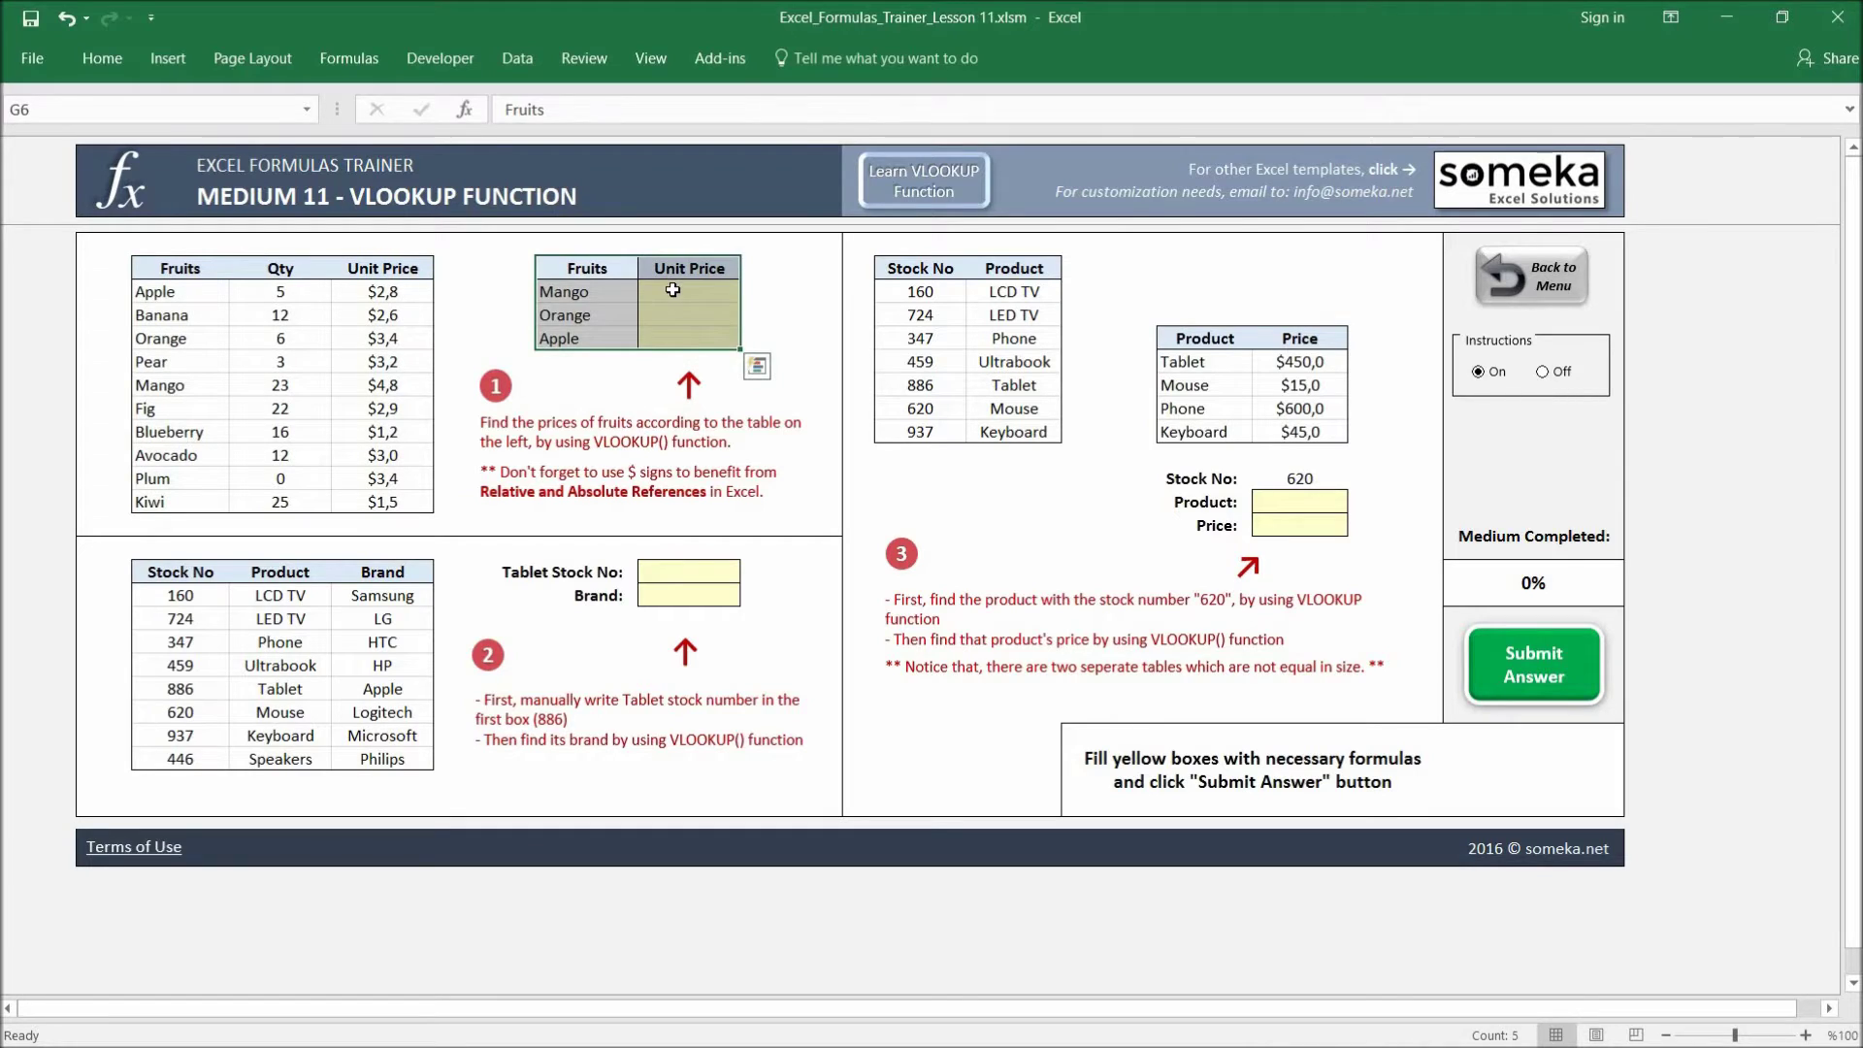
click(672, 290)
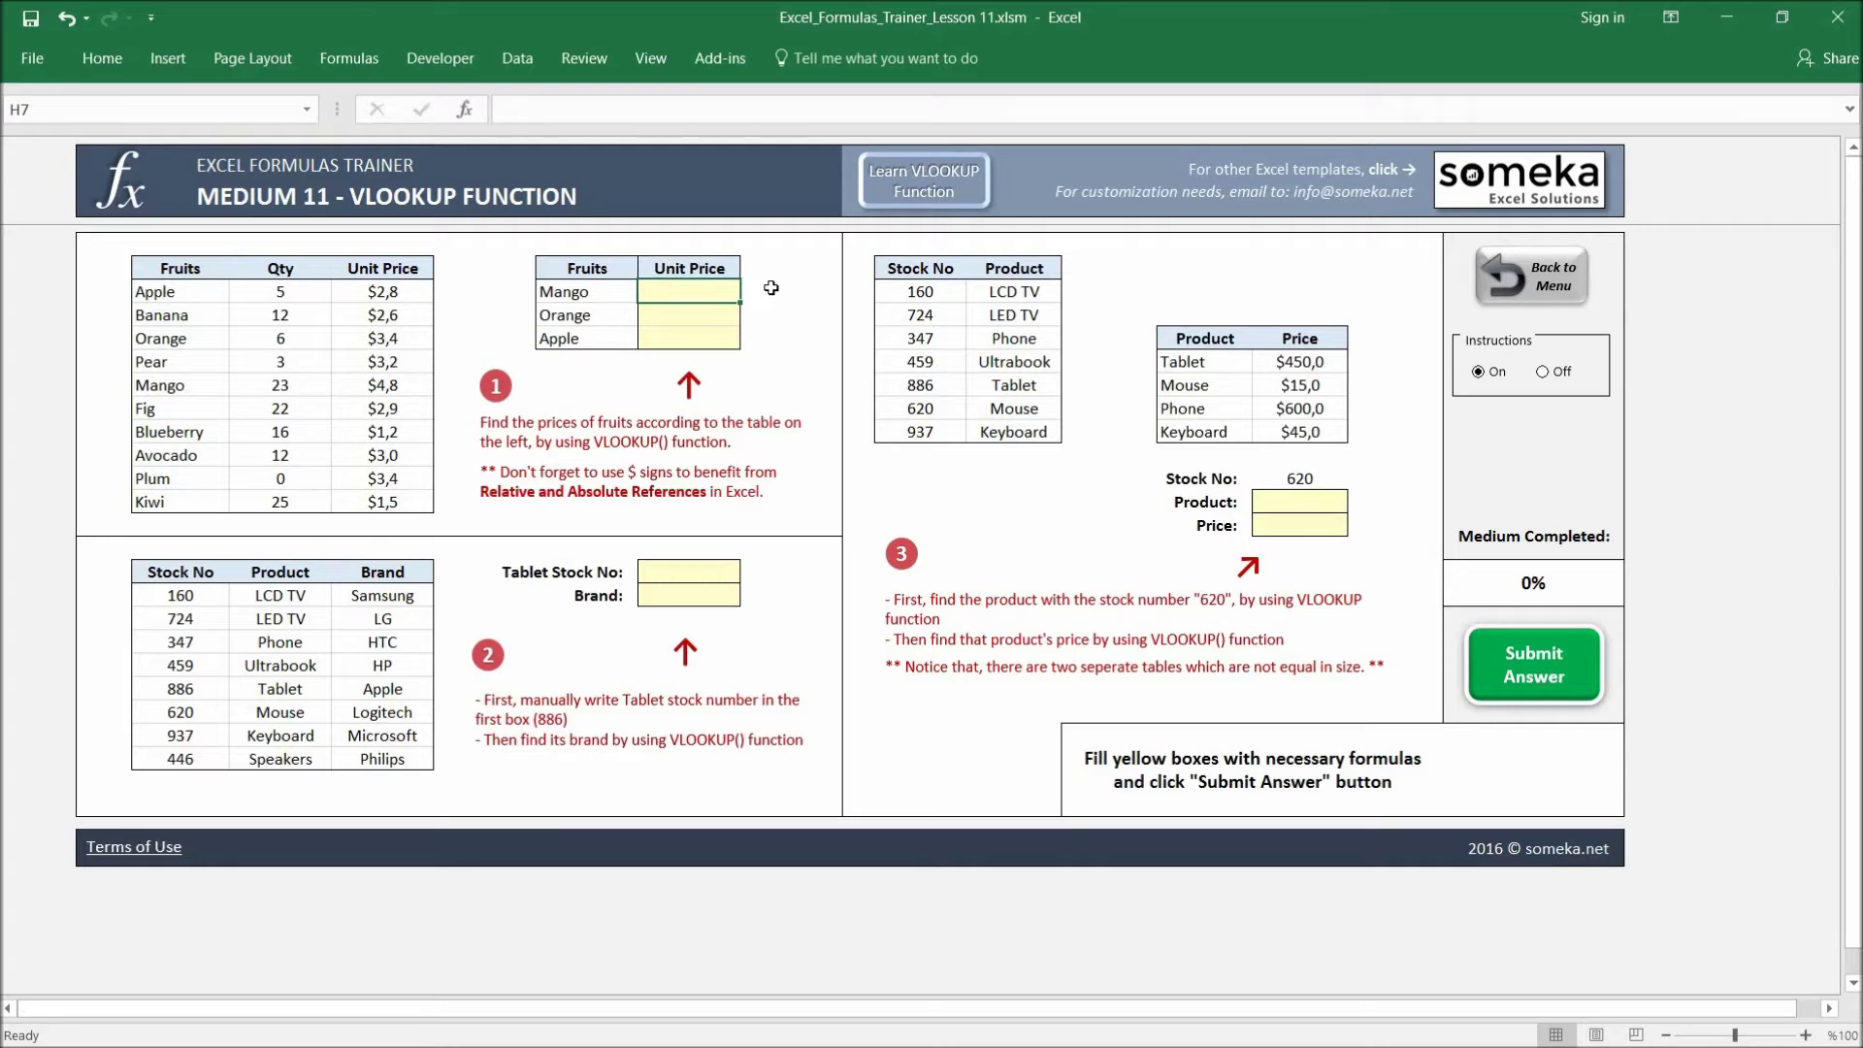
text(=vlook)
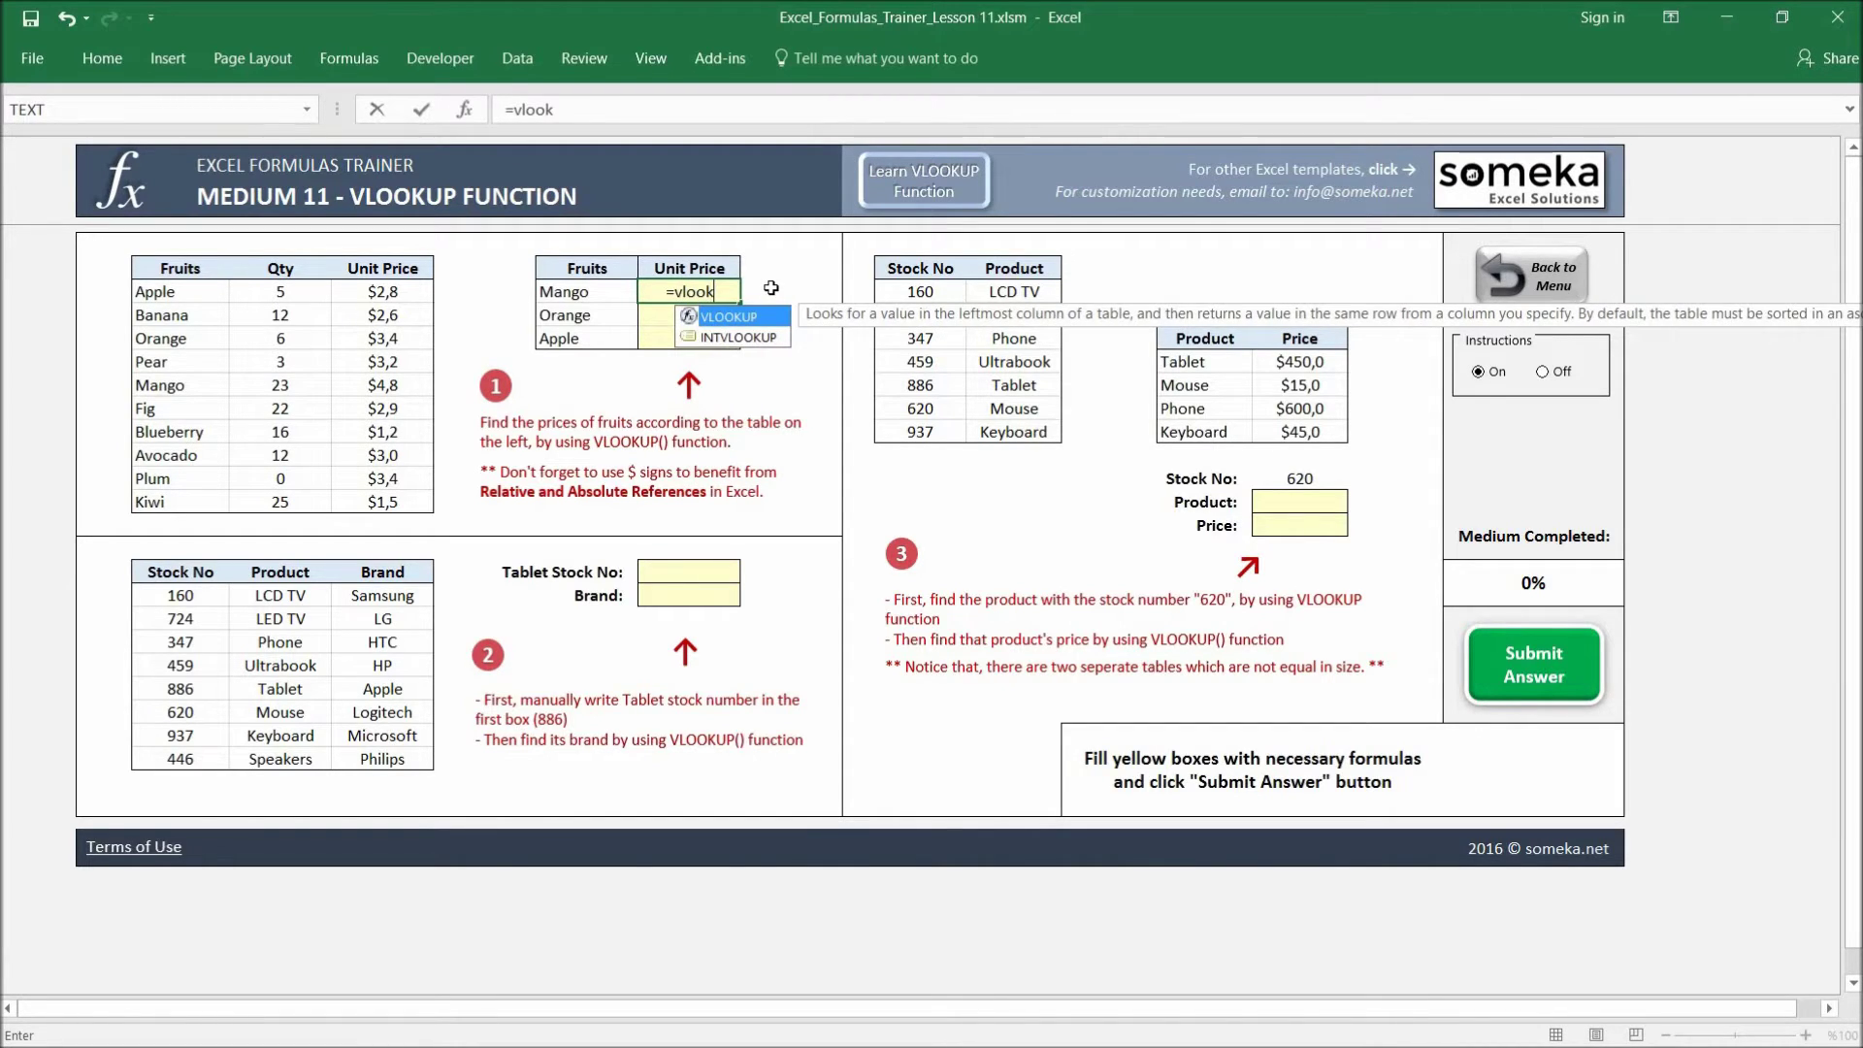
Complete =VLOOKUP(G7;C6:E16;3;0) in H7 so Mango's Unit Price shows $4,8.
key(Tab)
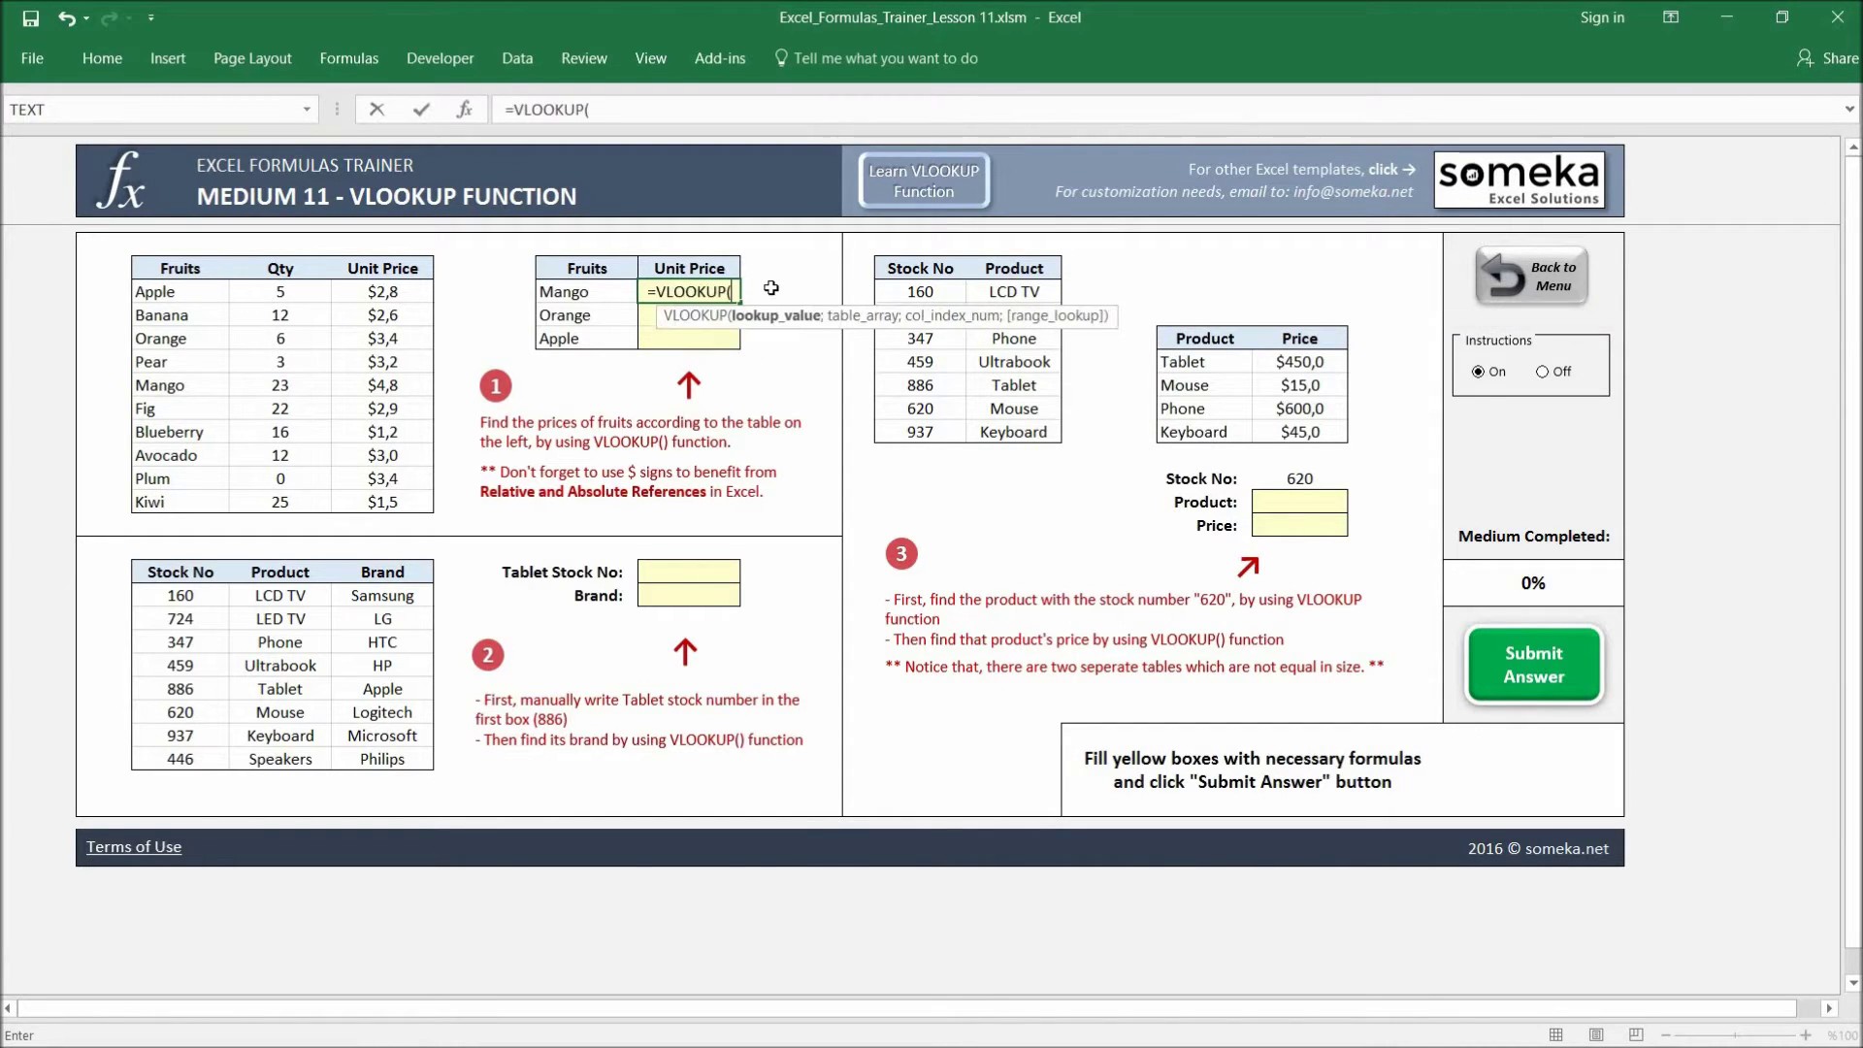
click(587, 291)
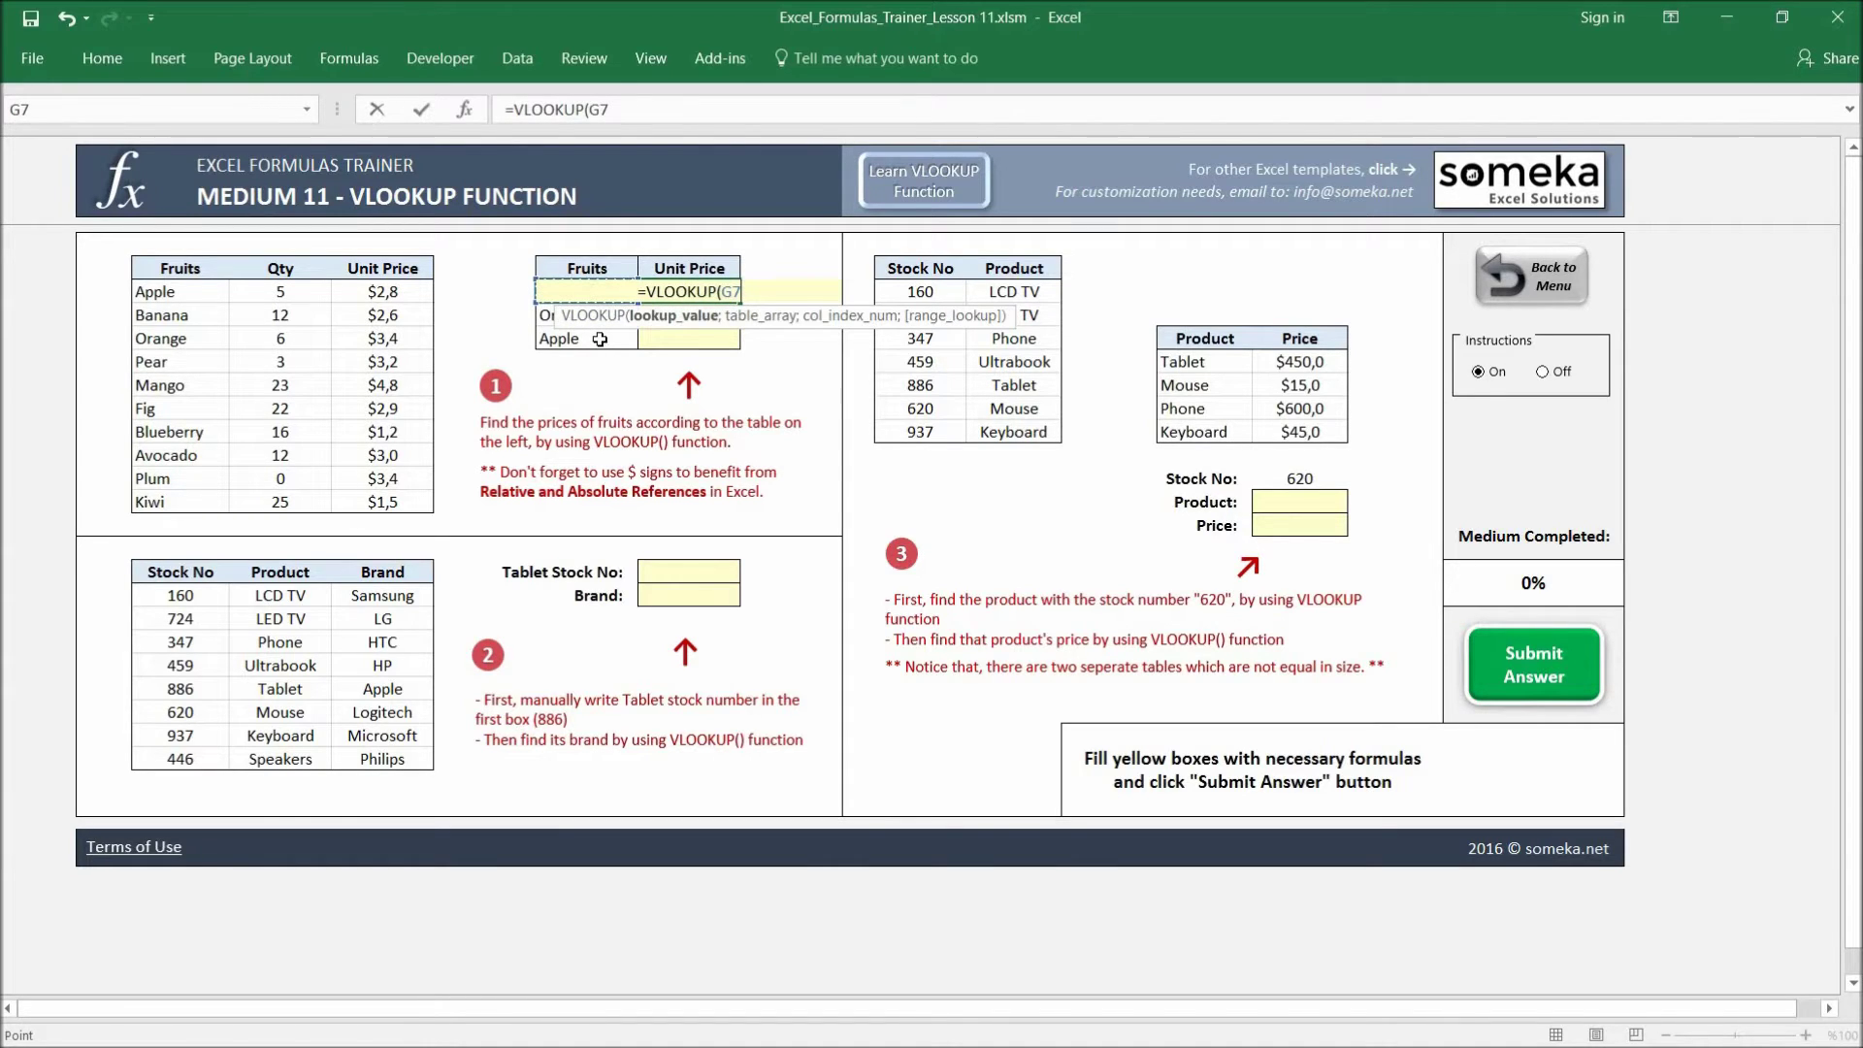
text(;)
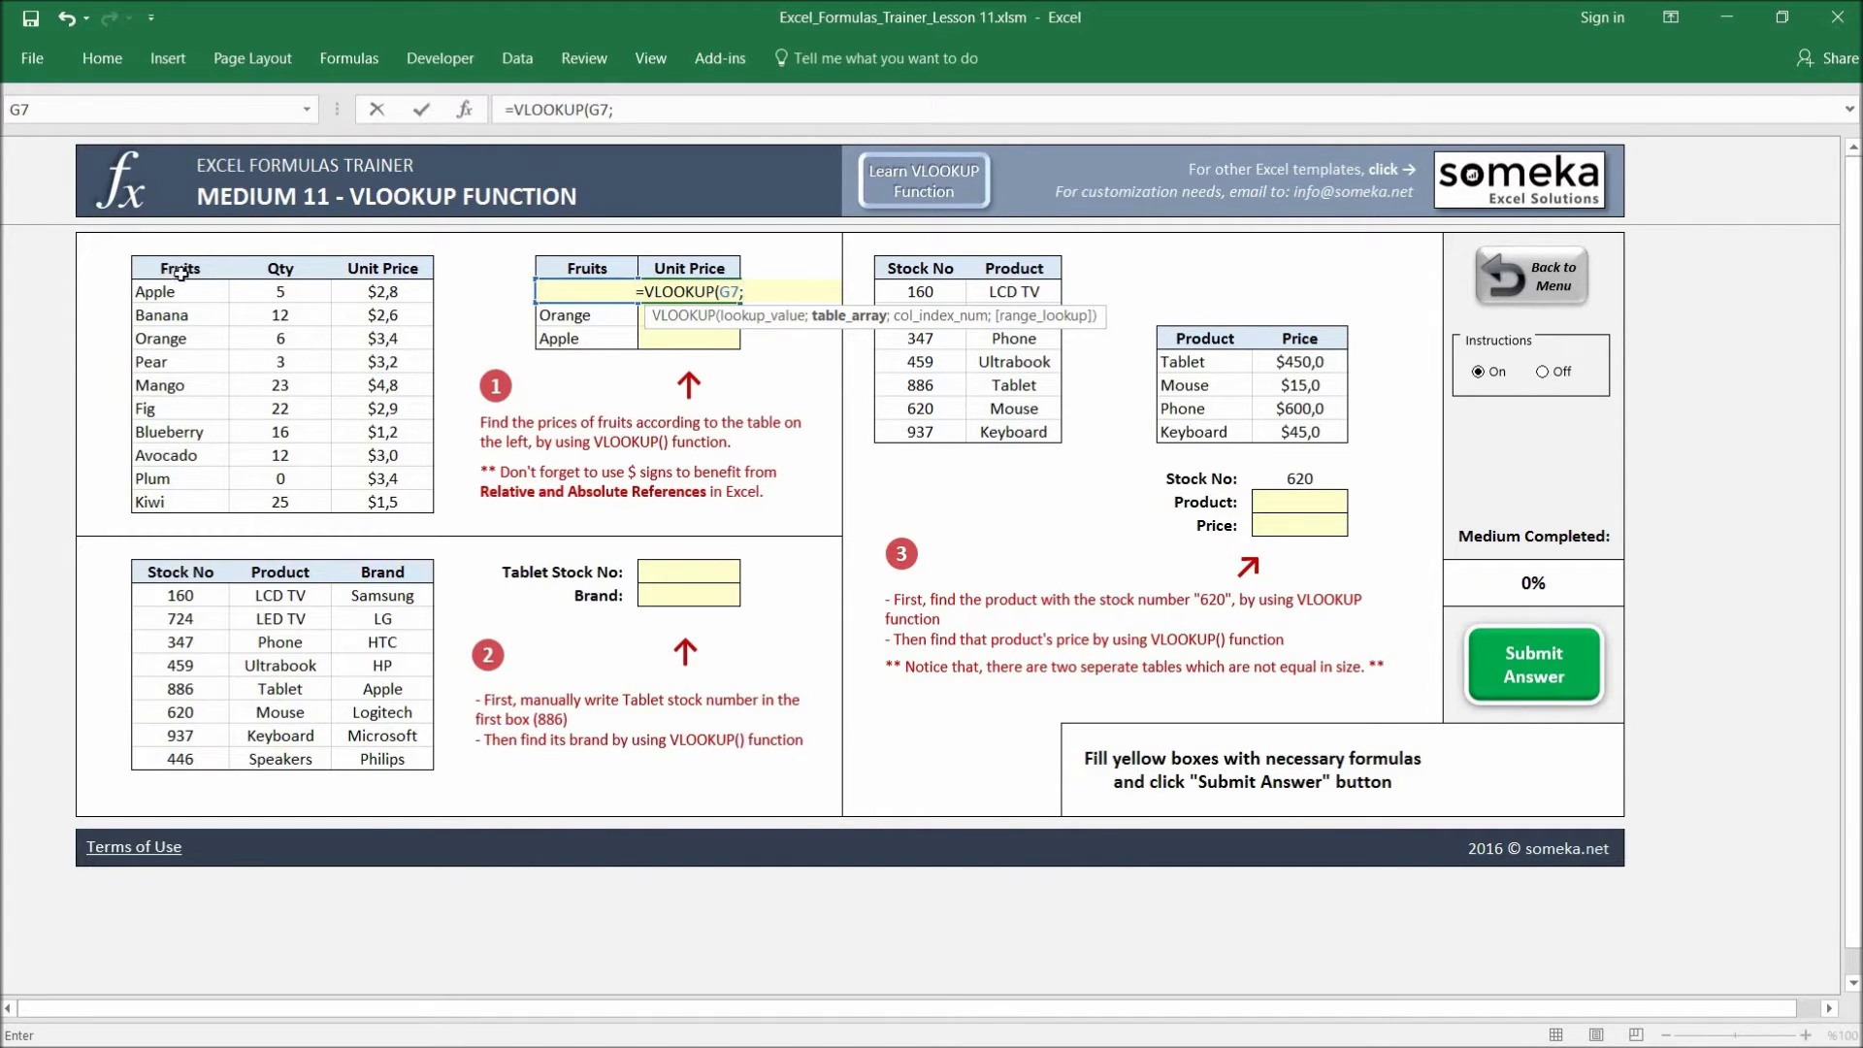
drag(172, 270, 393, 505)
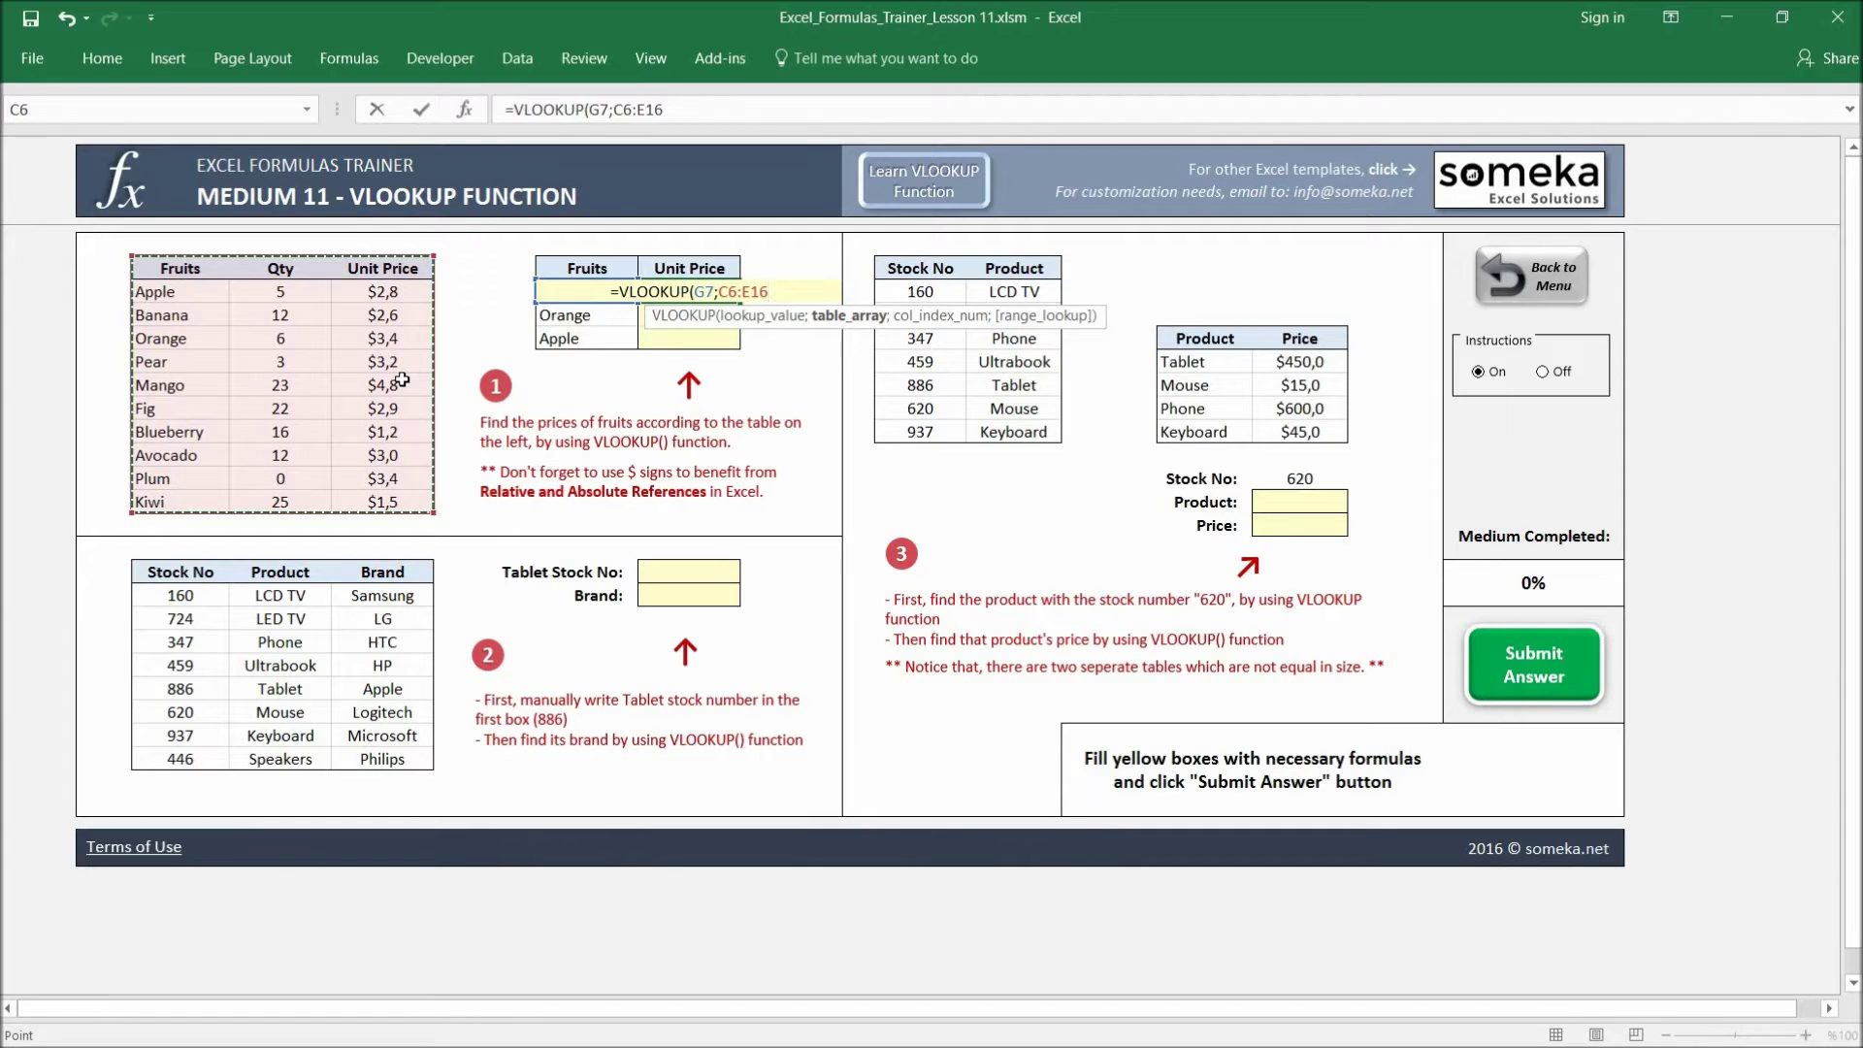
text(;)
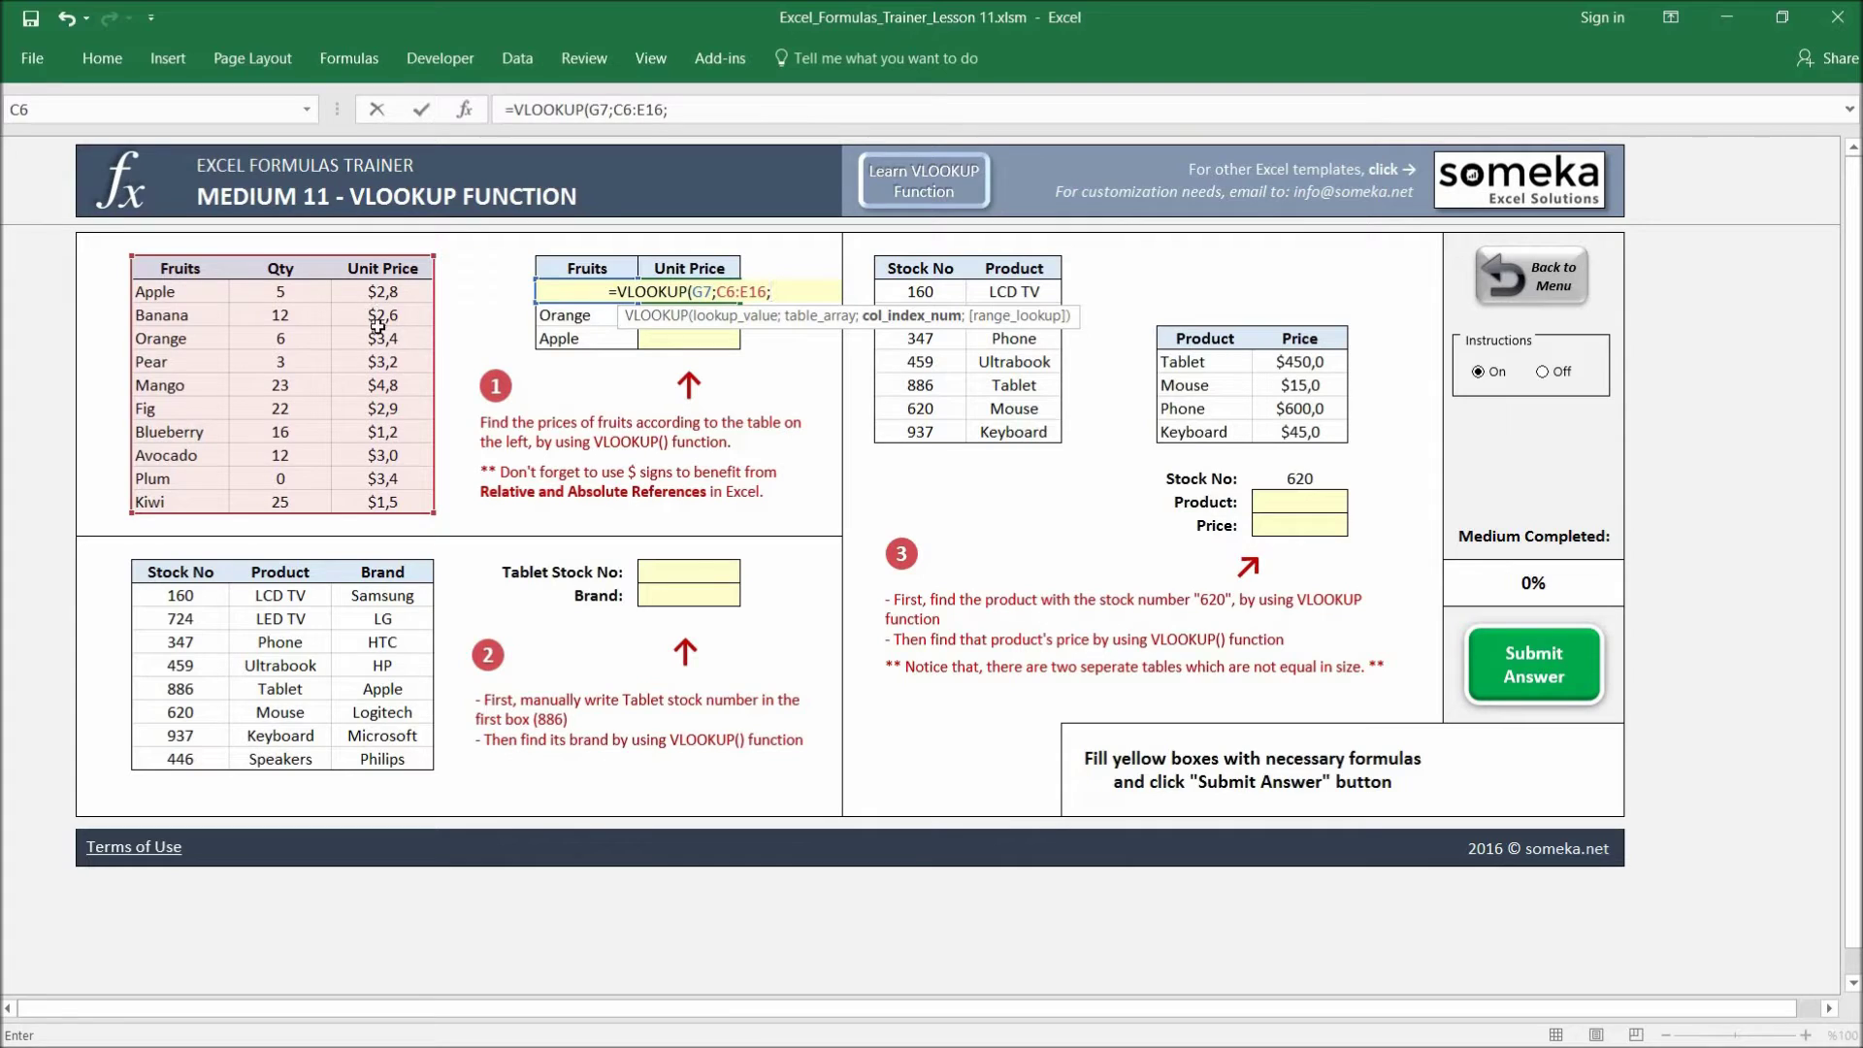
text(3)
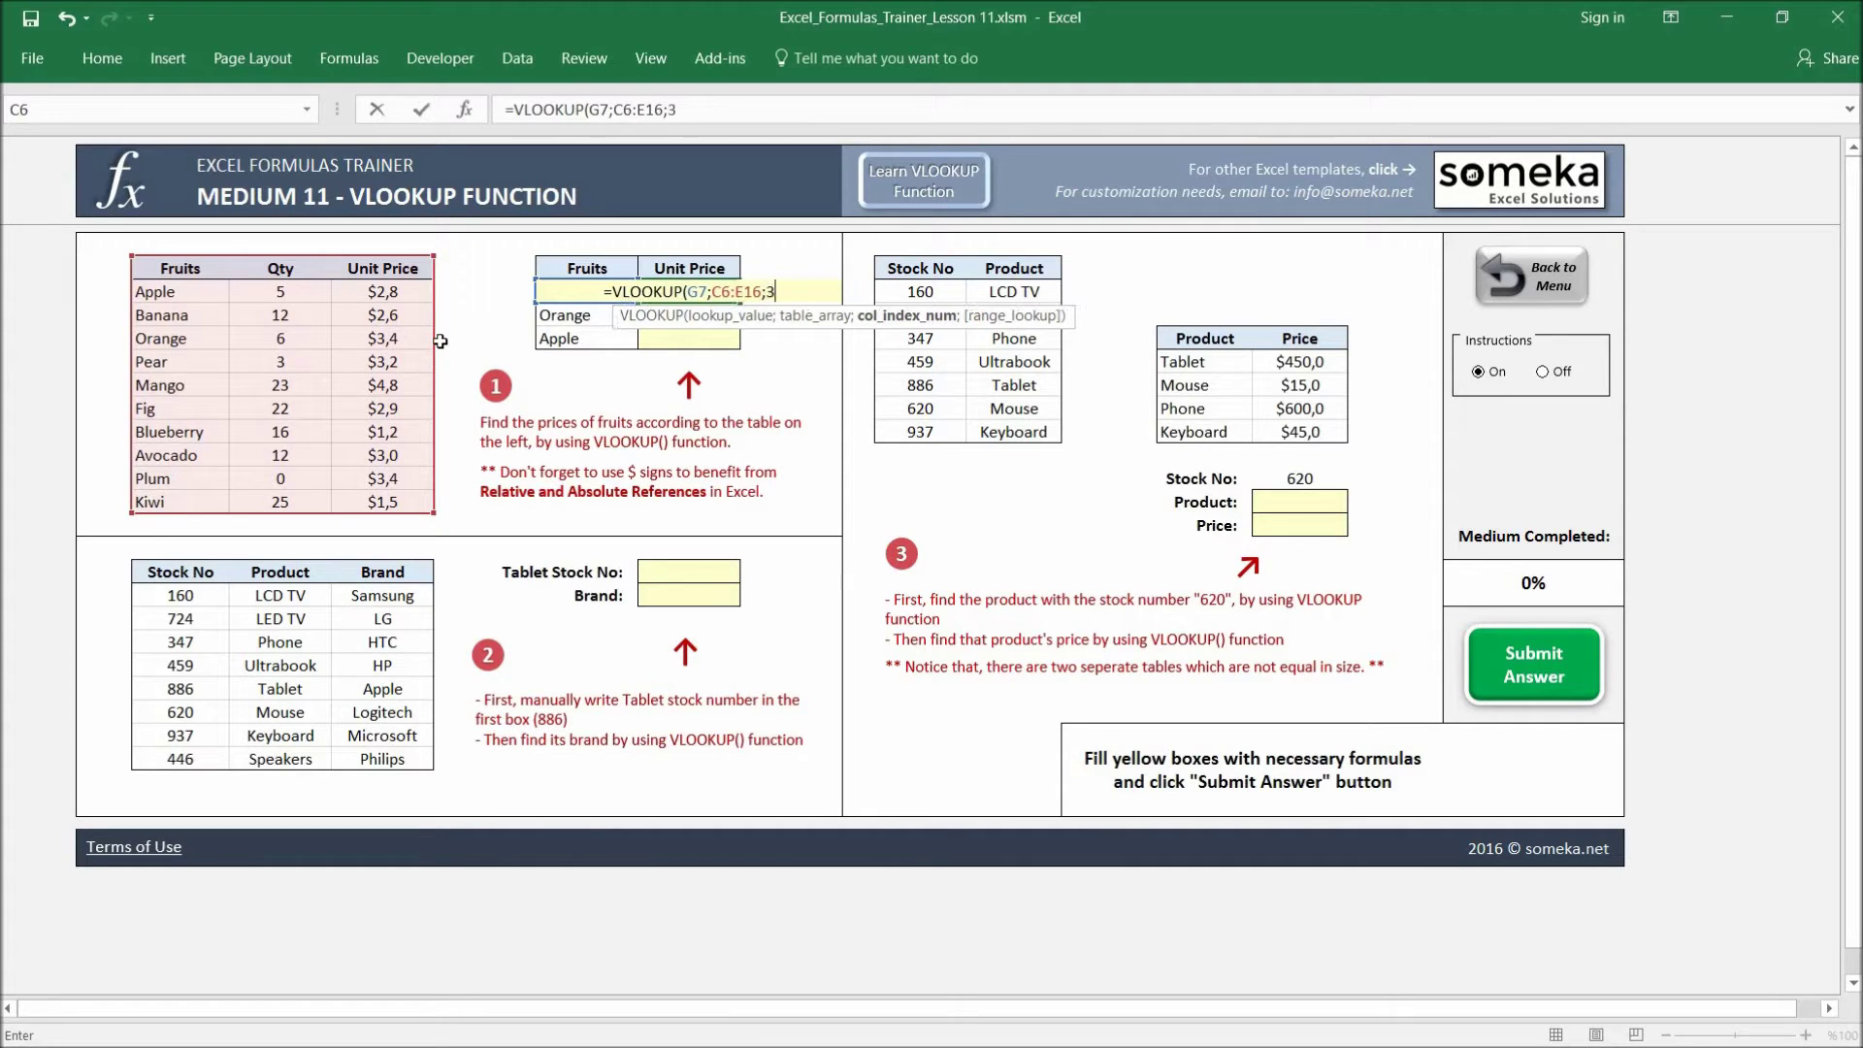
text(;)
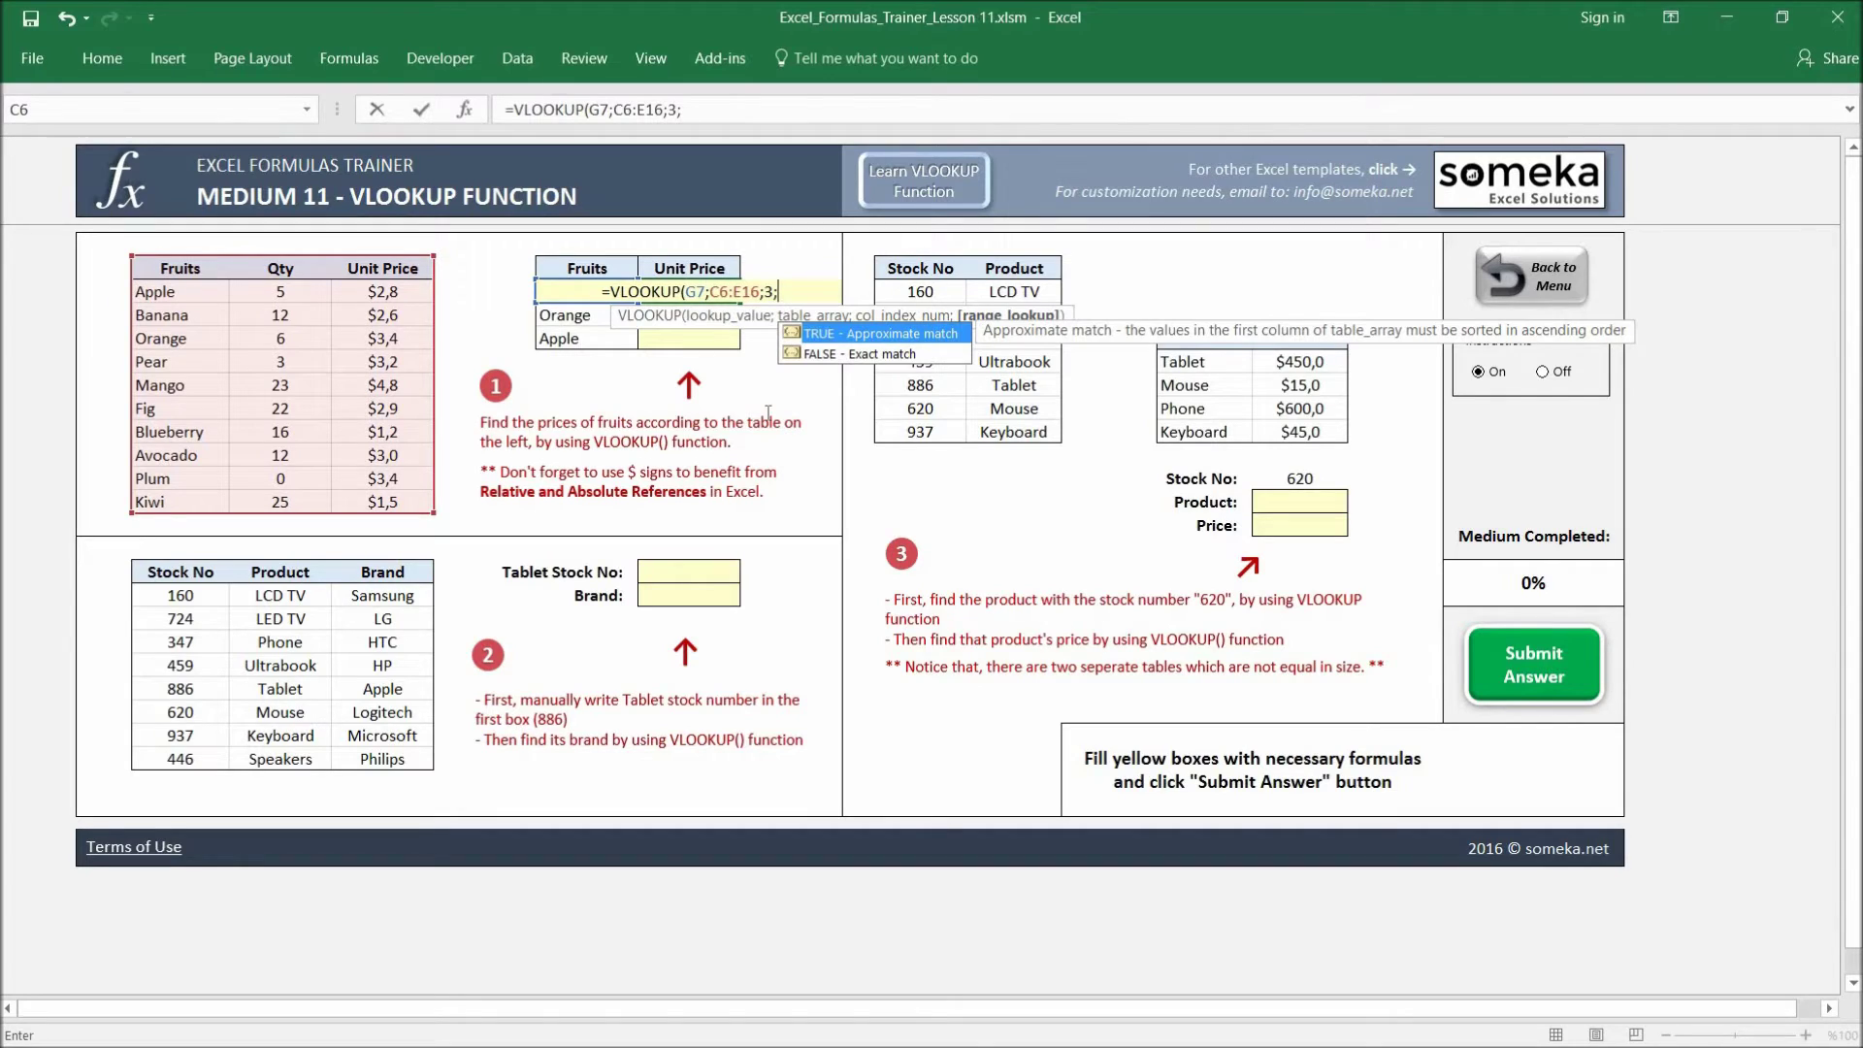
text(0)
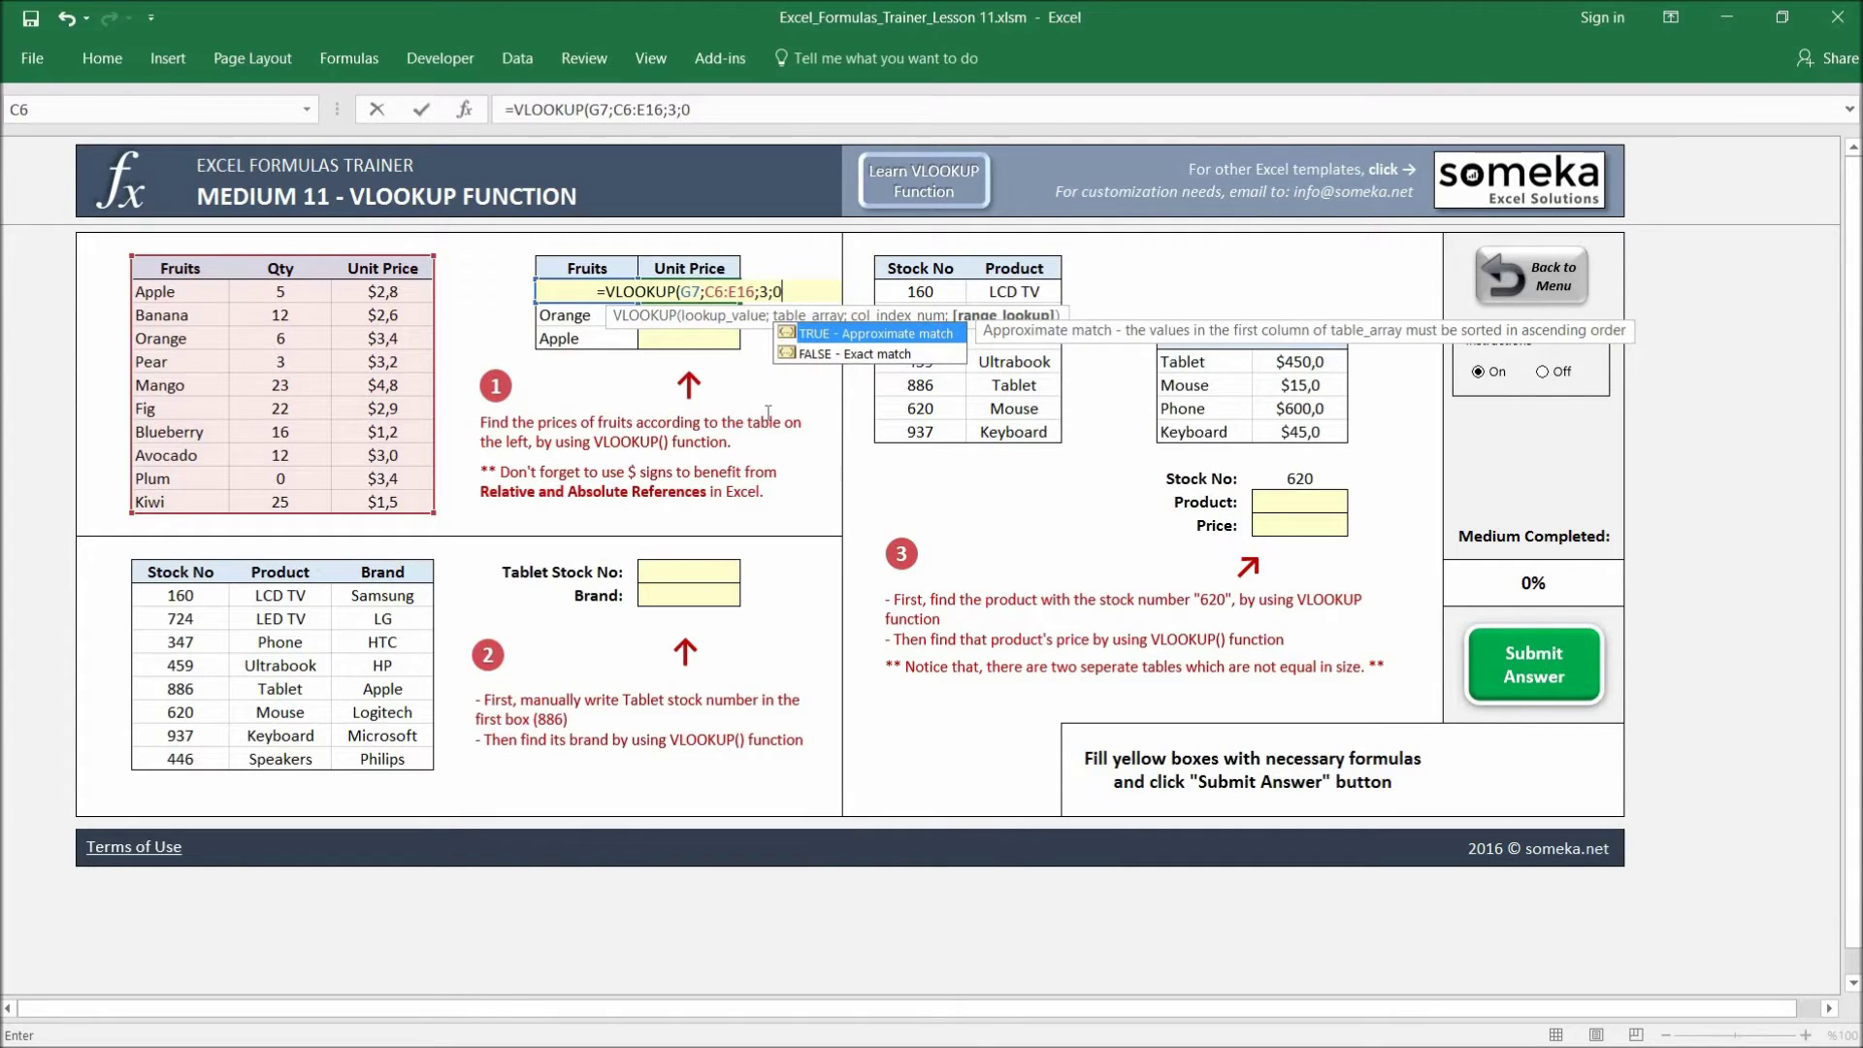
text())
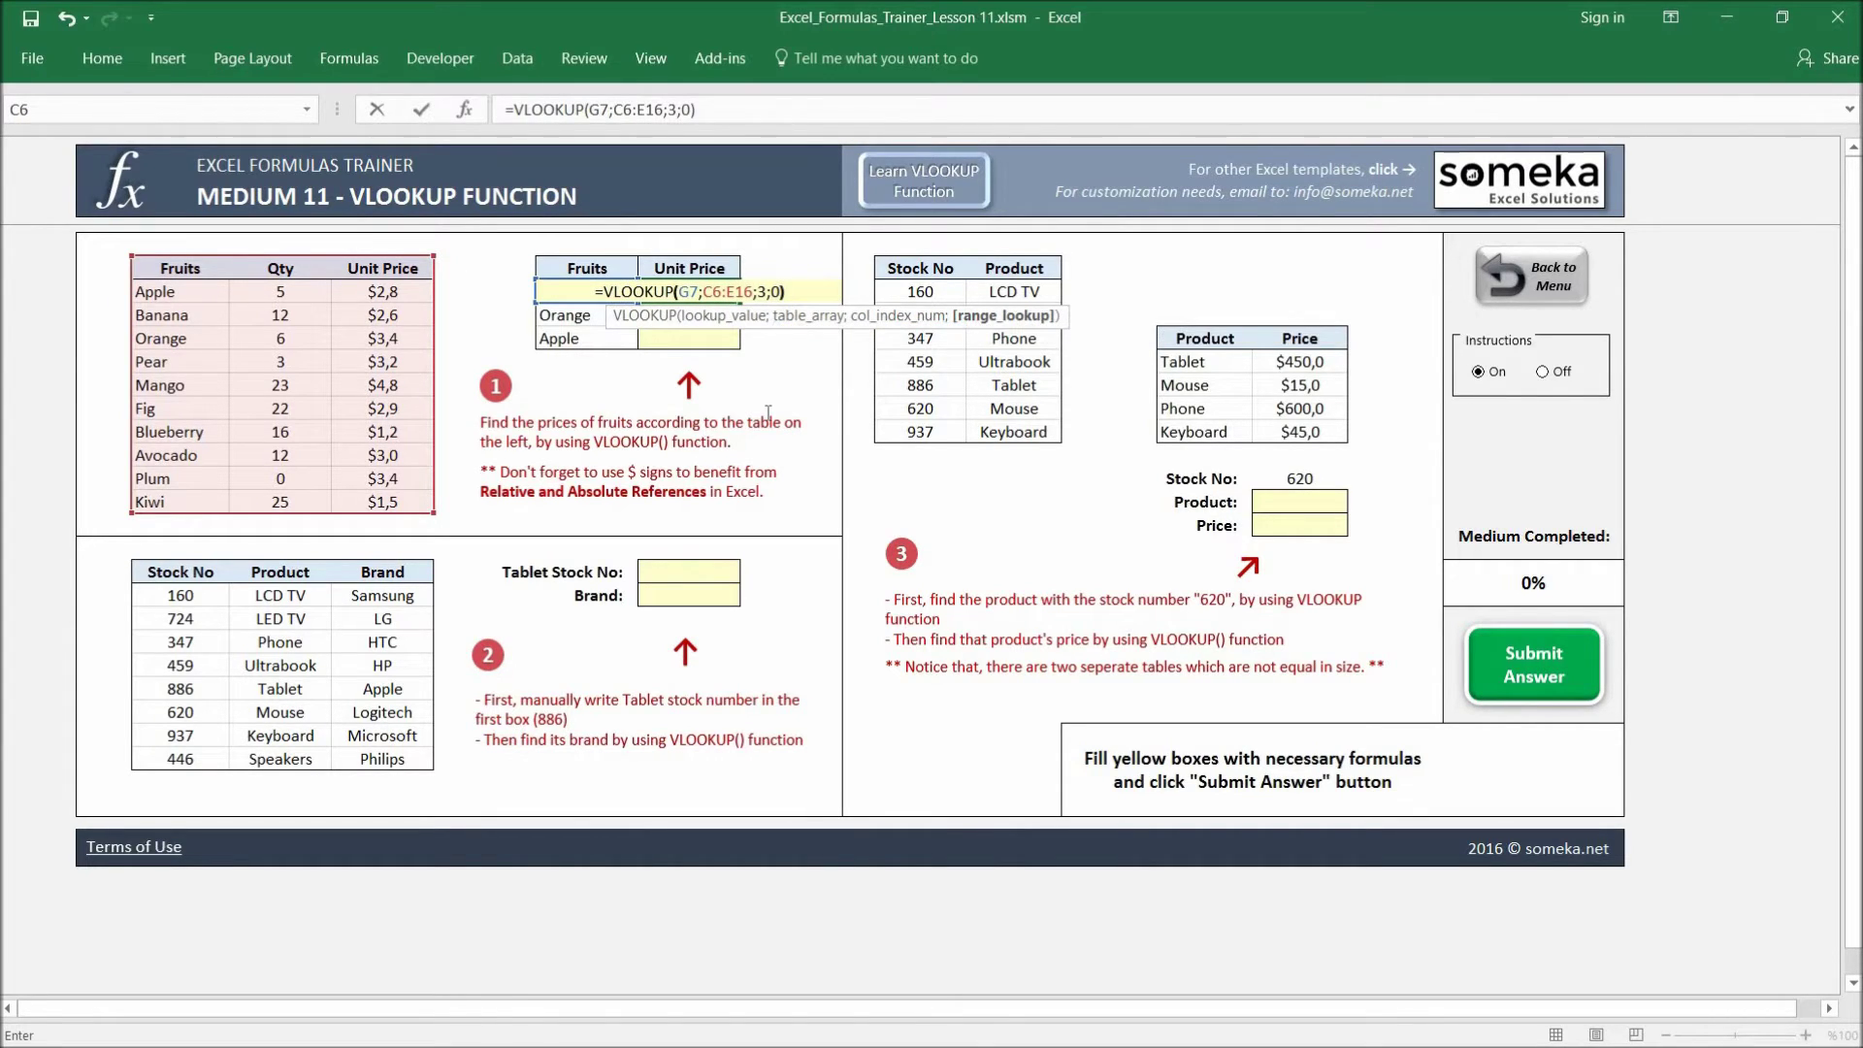
key(ctrl+Return)
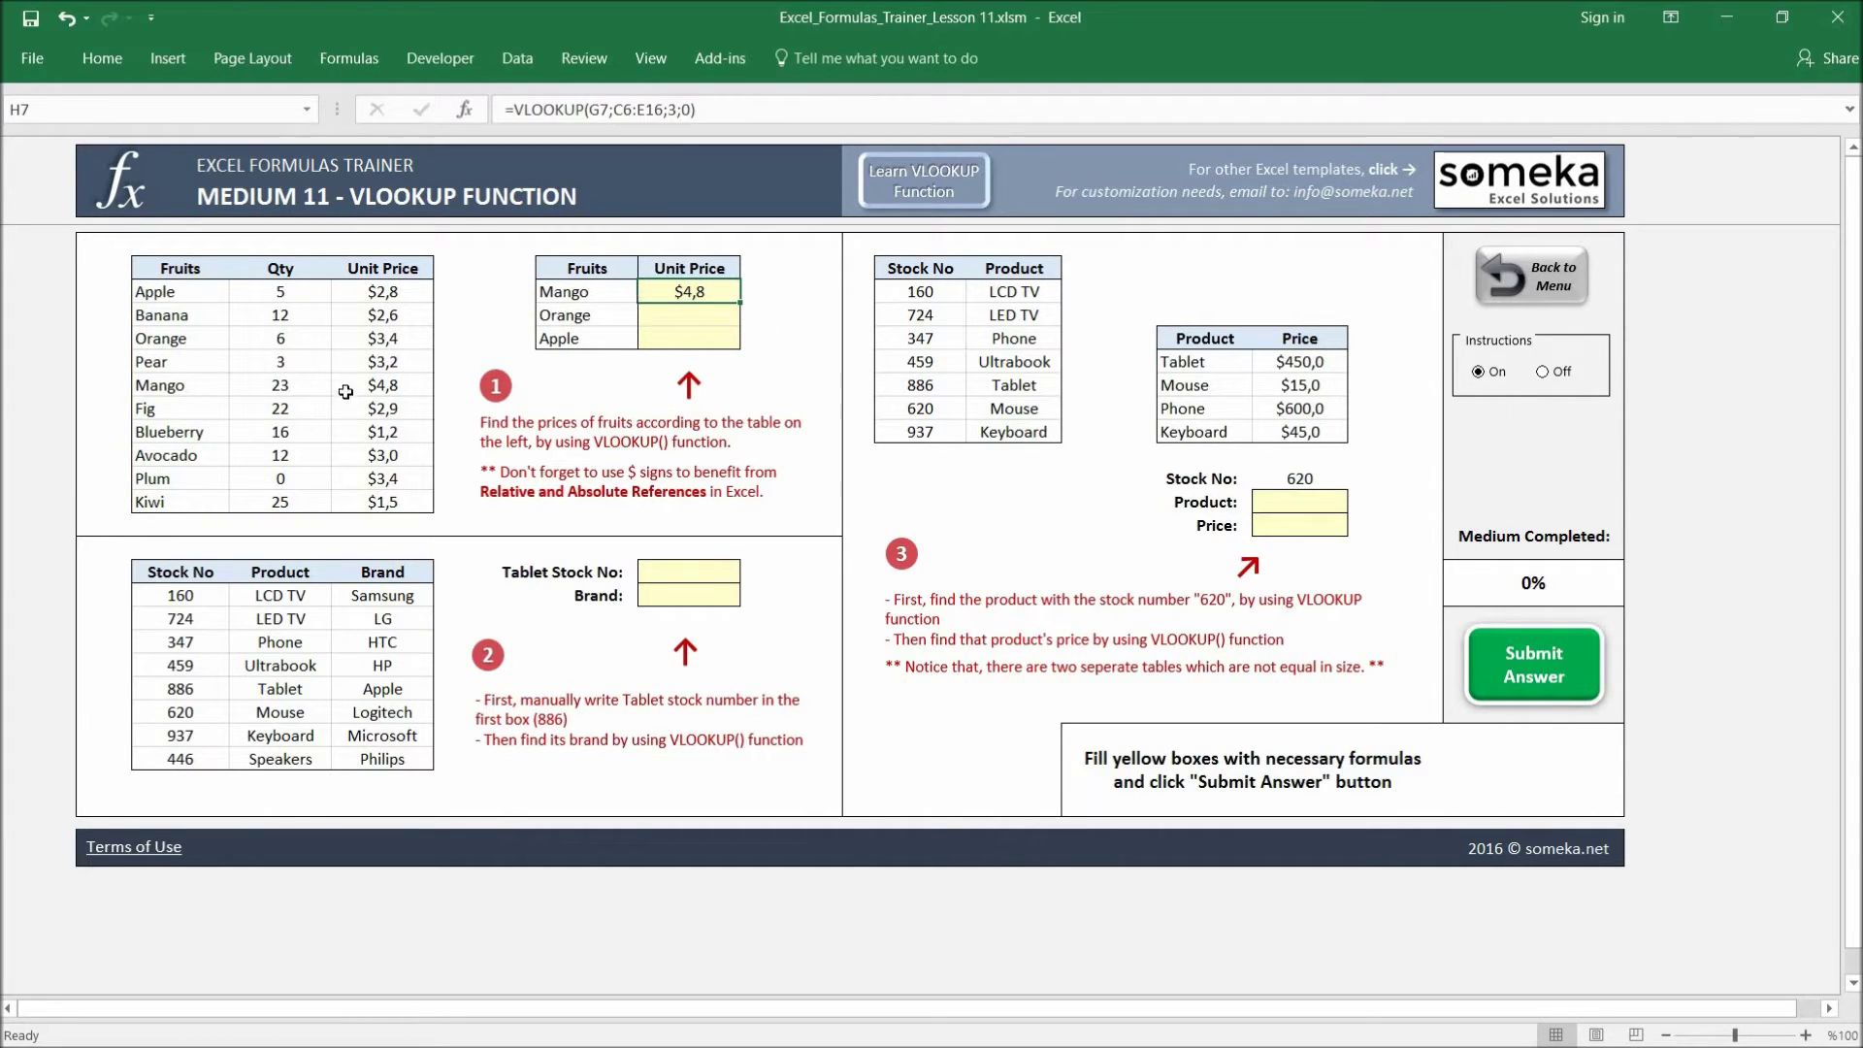
Copy Mango's lookup formula from H7 into the Orange and Apple price cells H8:H9.
click(381, 386)
click(691, 296)
key(ctrl+c)
key(shift+Down)
key(shift+Down)
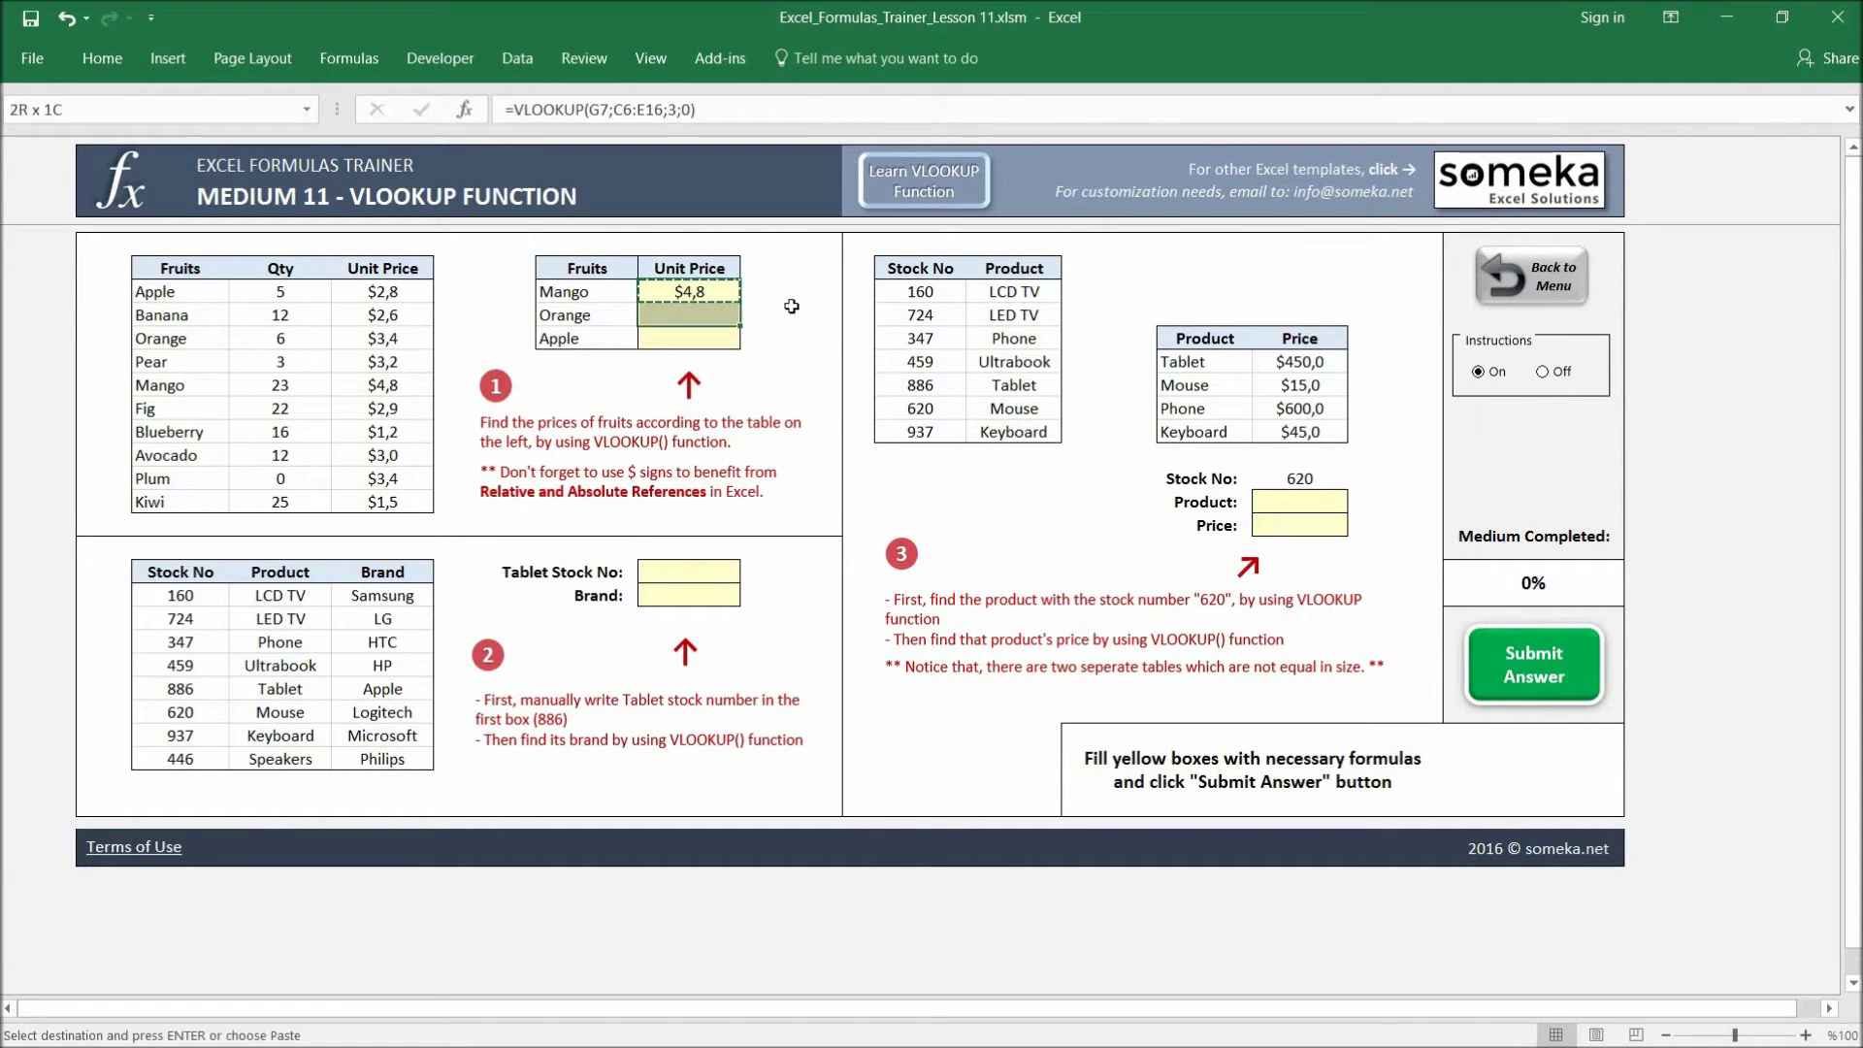
key(Return)
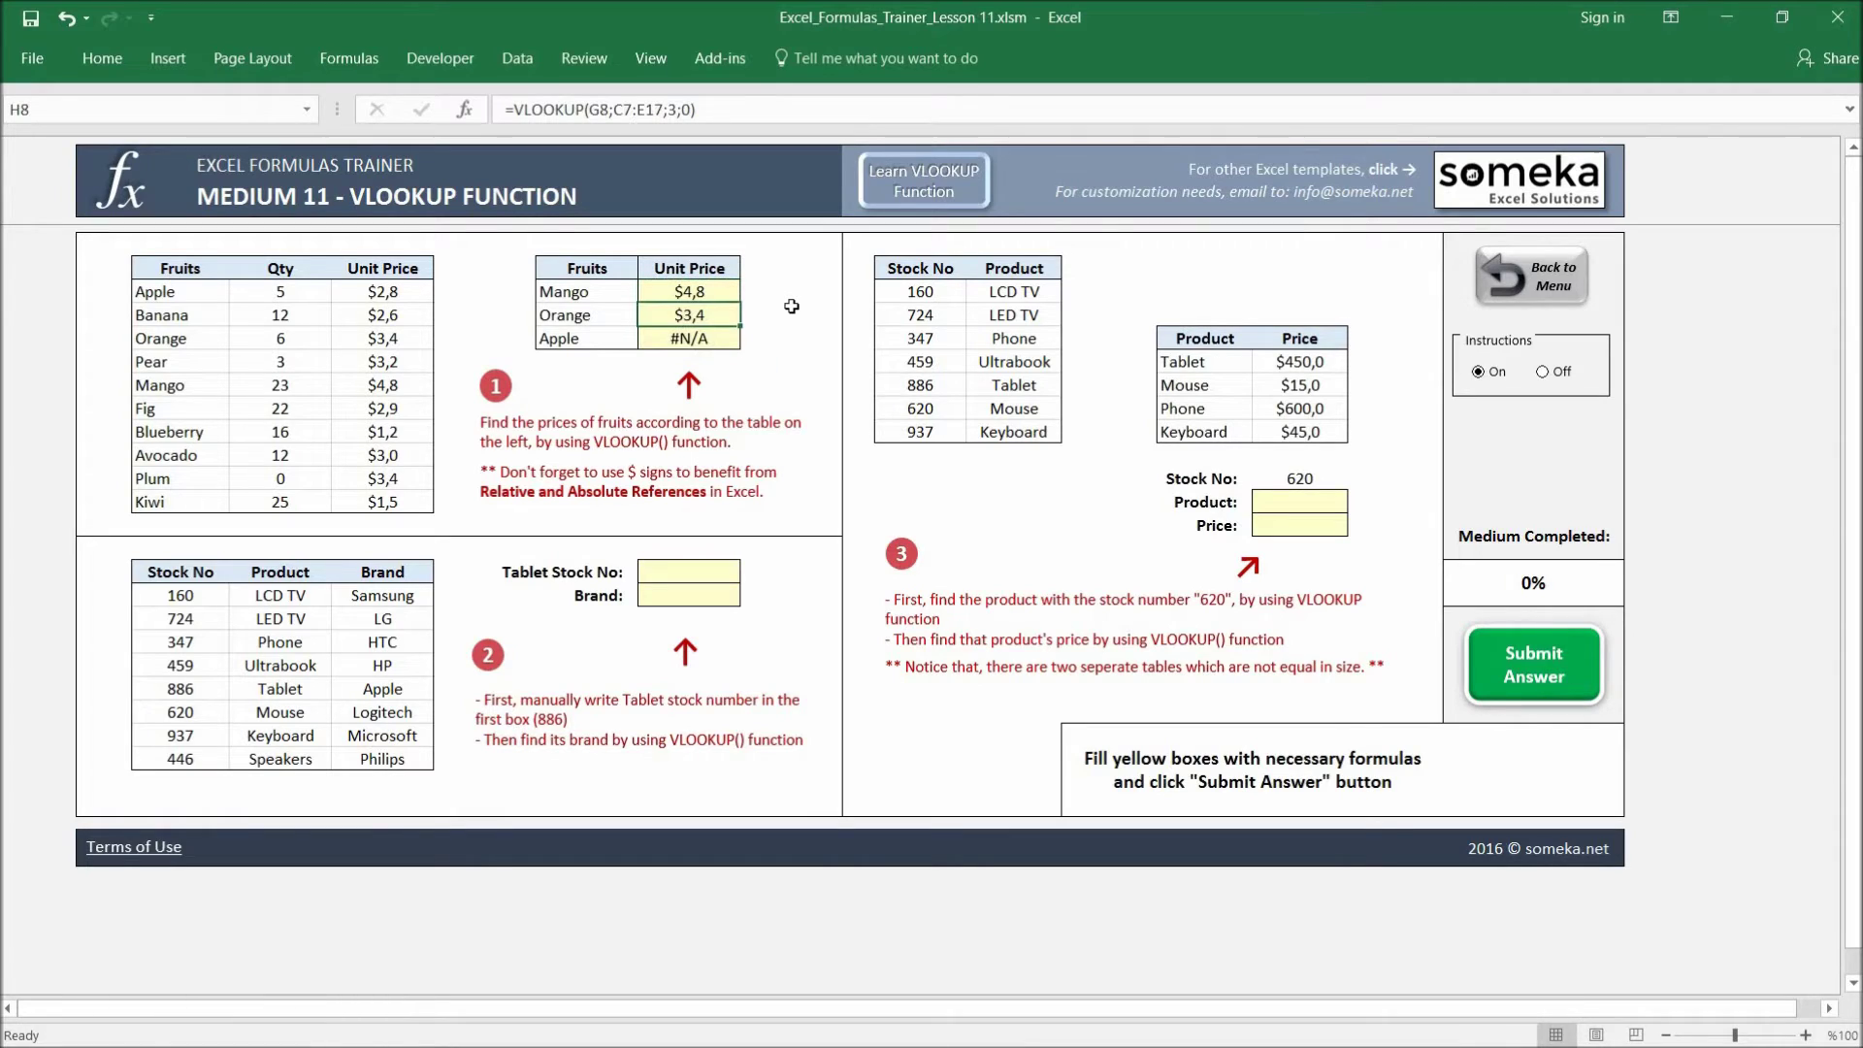
Inspect Apple's #N/A formula, which uses the shifted range C8:E18, and read the Relative and Absolute References tip.
click(703, 338)
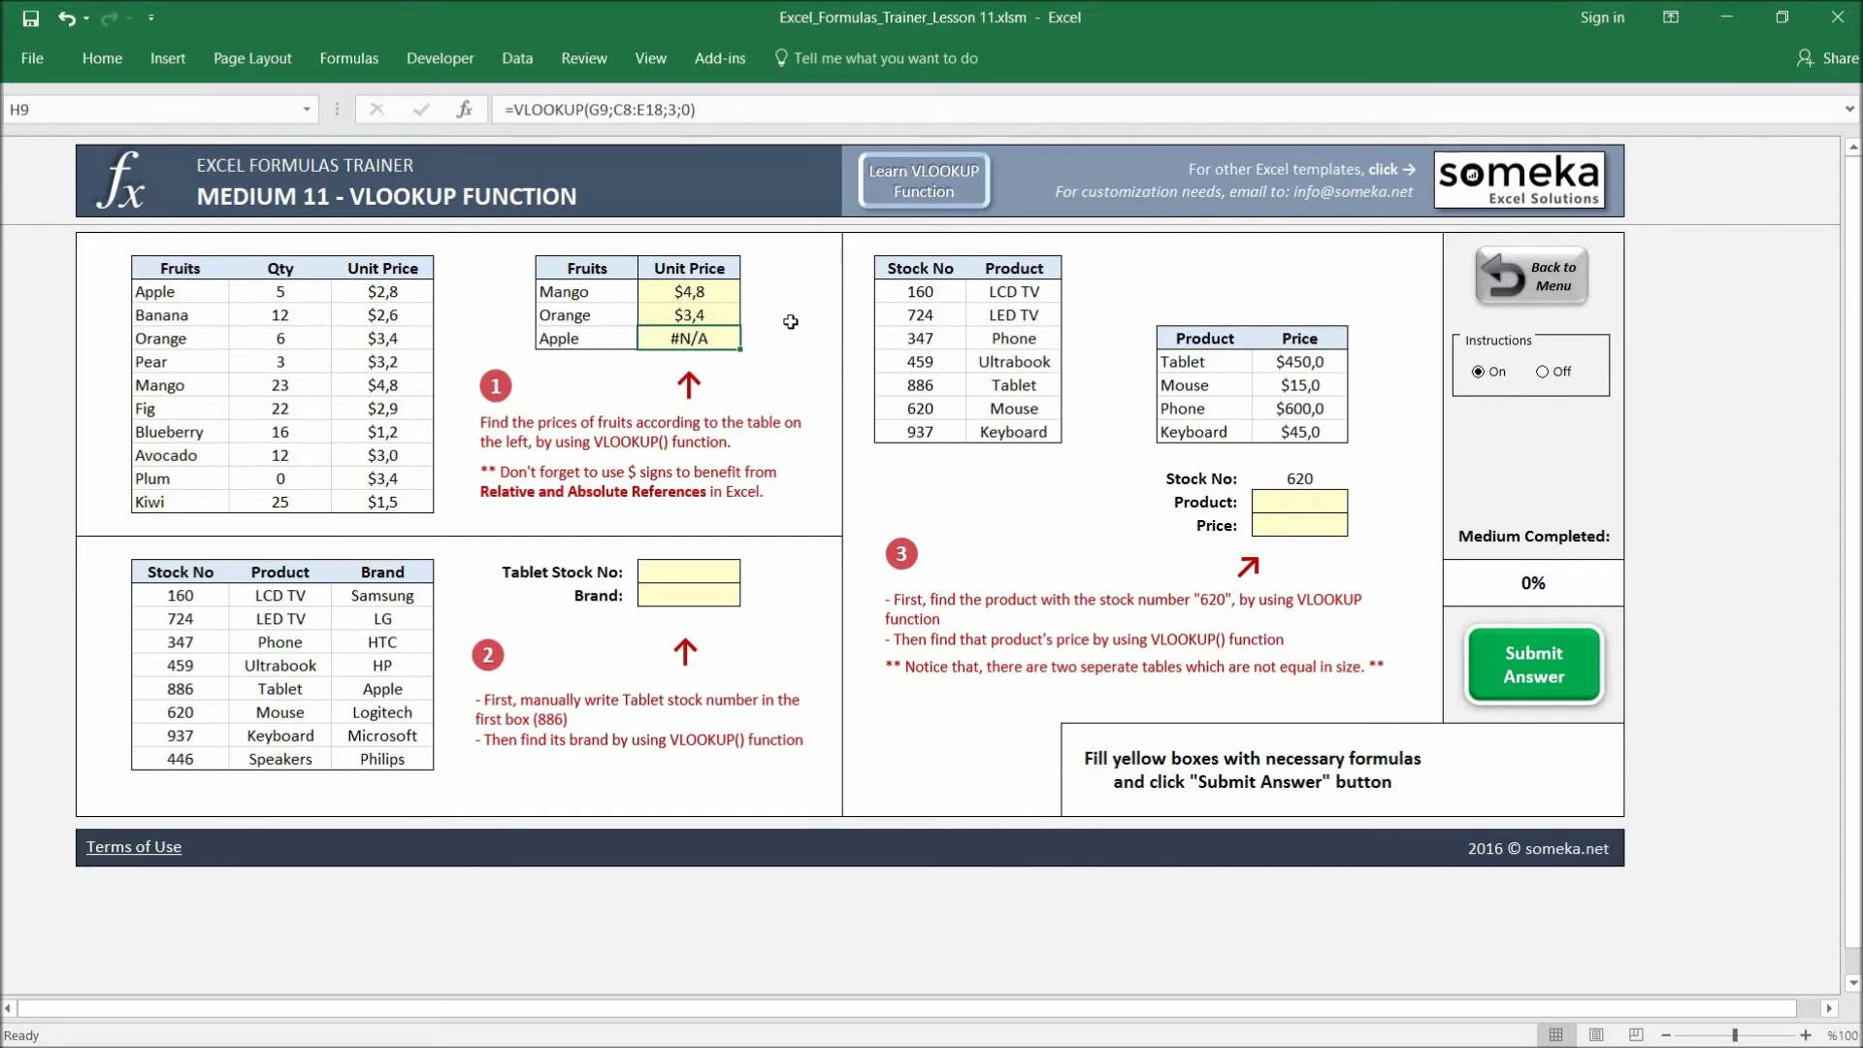
click(713, 110)
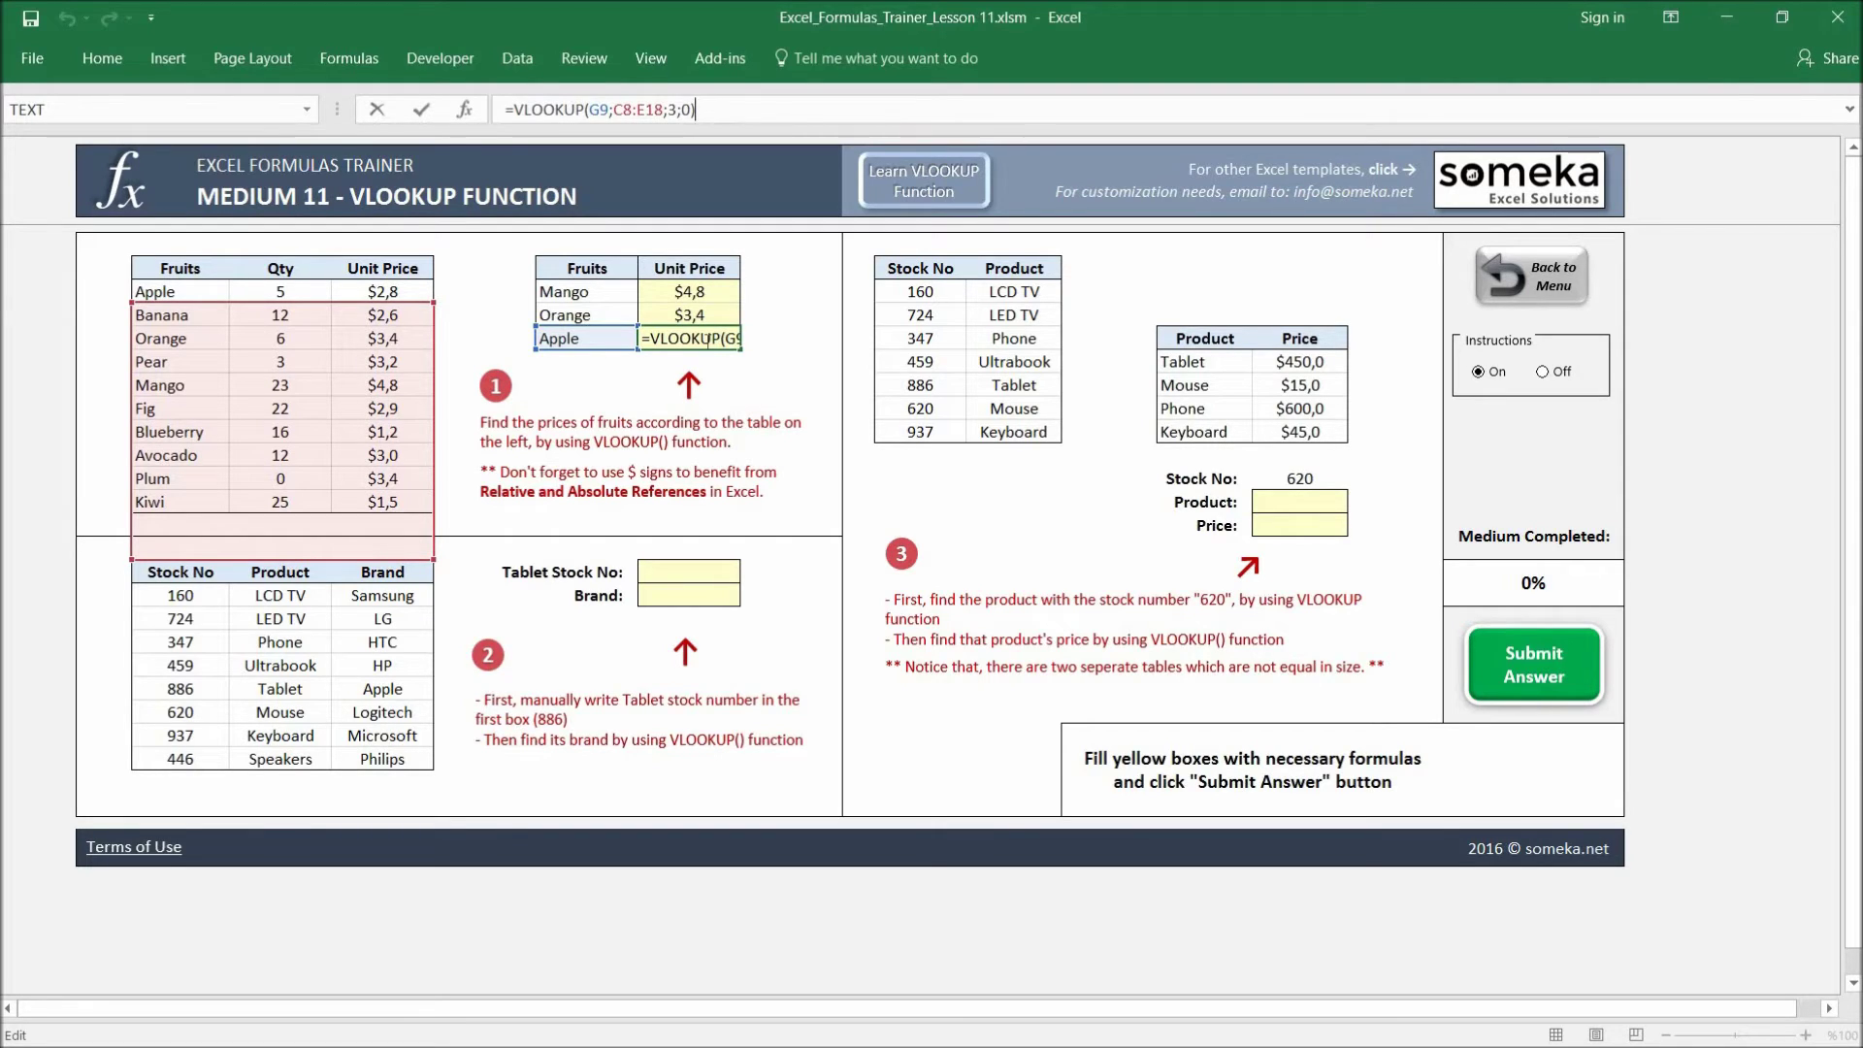
key(ctrl+Return)
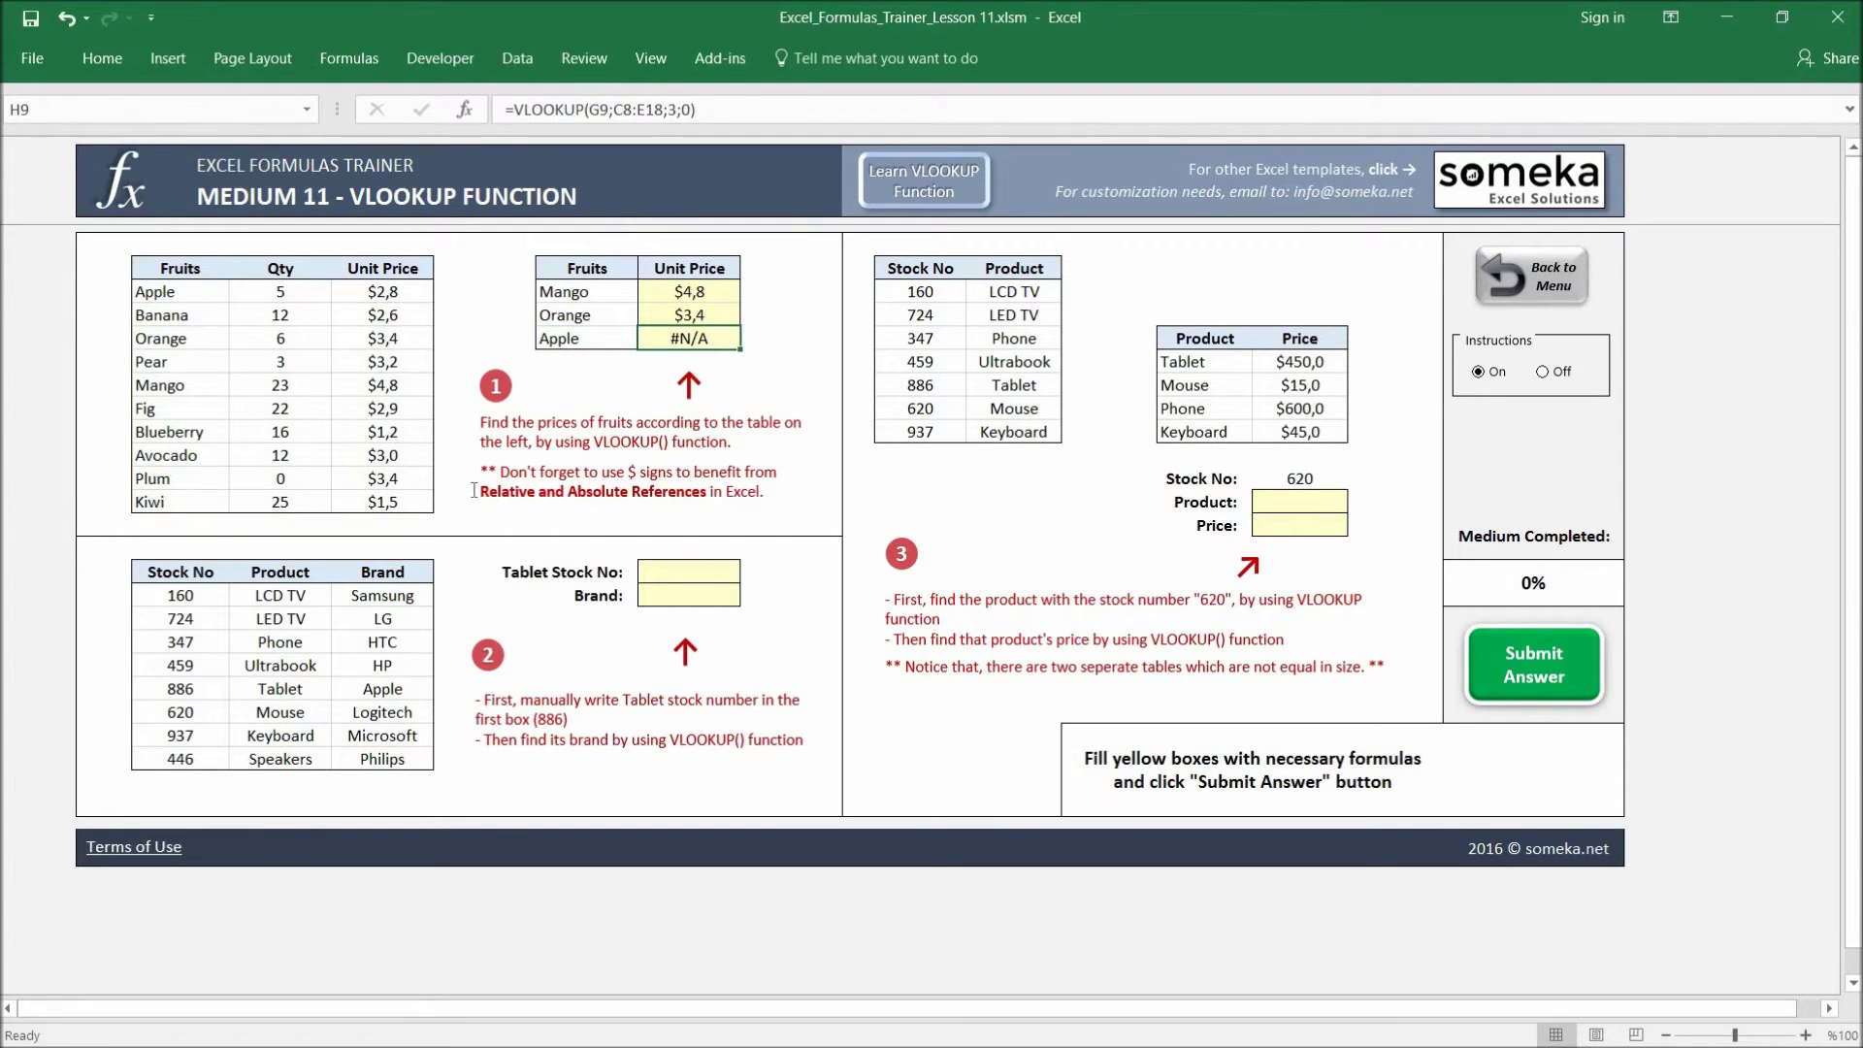
drag(484, 494, 709, 493)
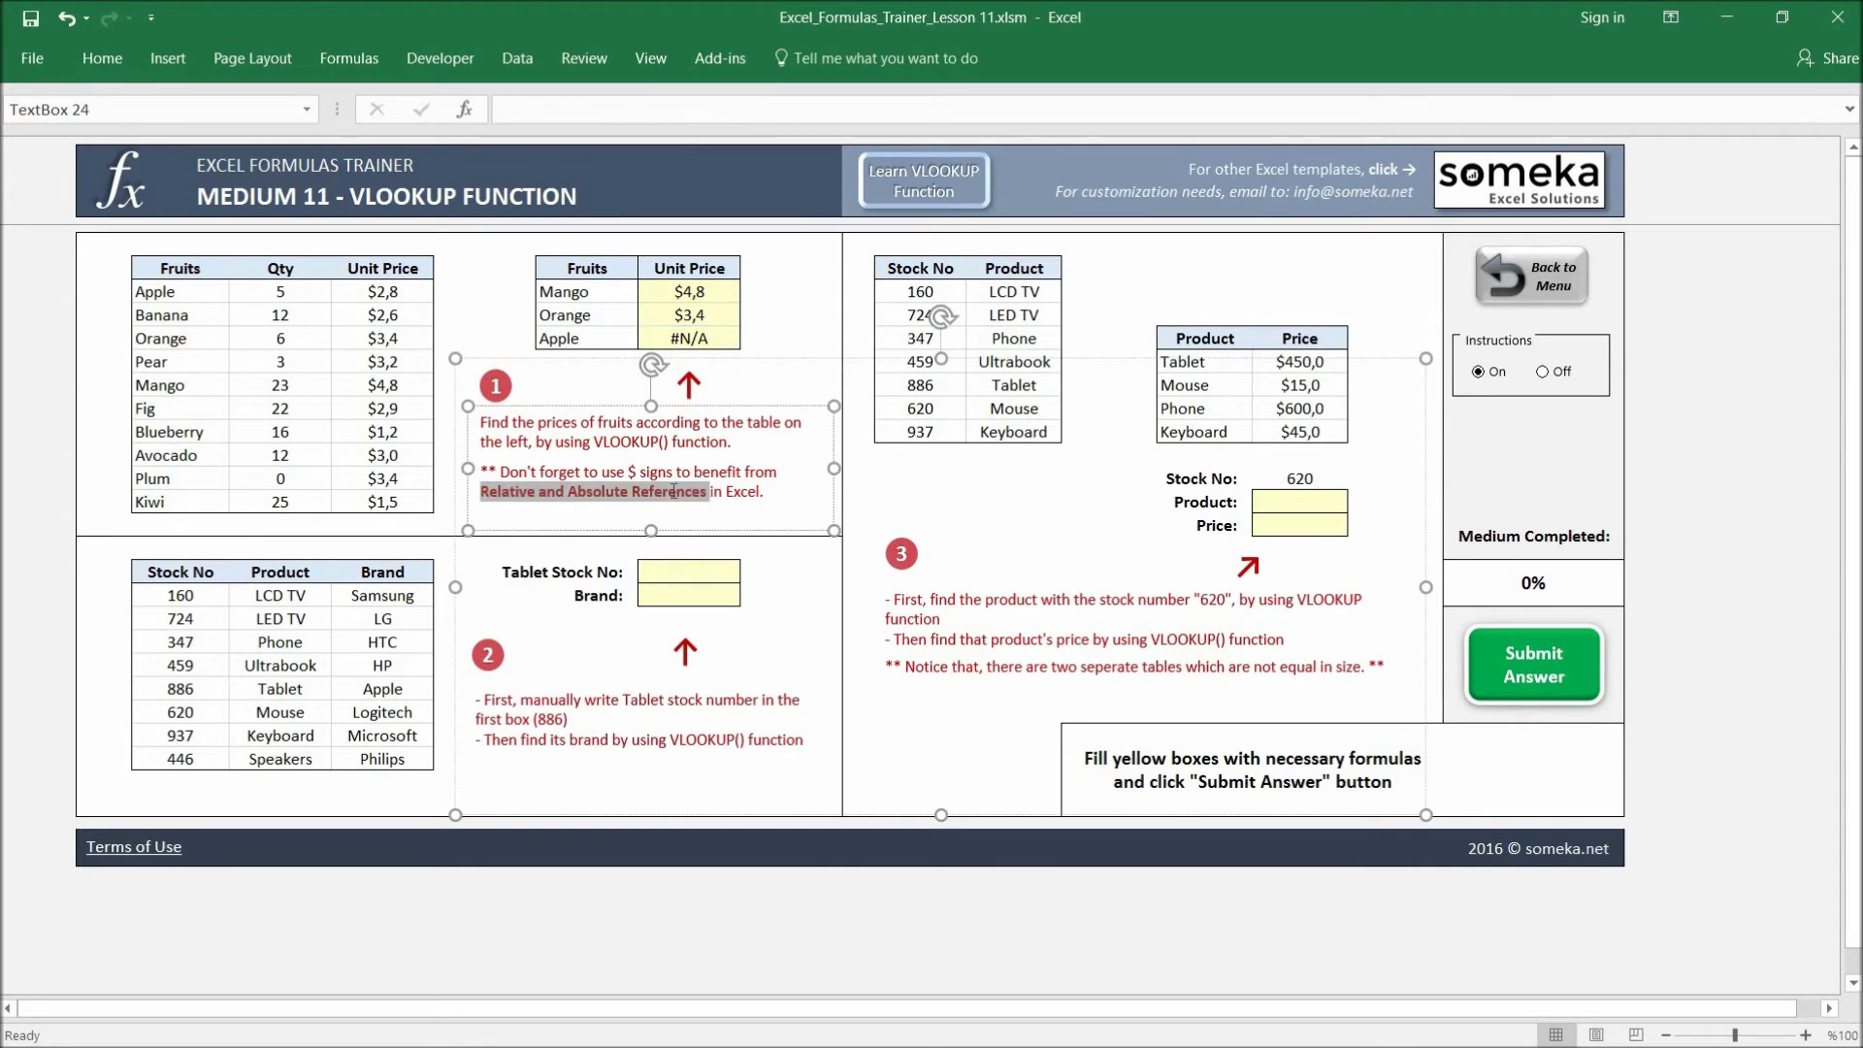
click(787, 315)
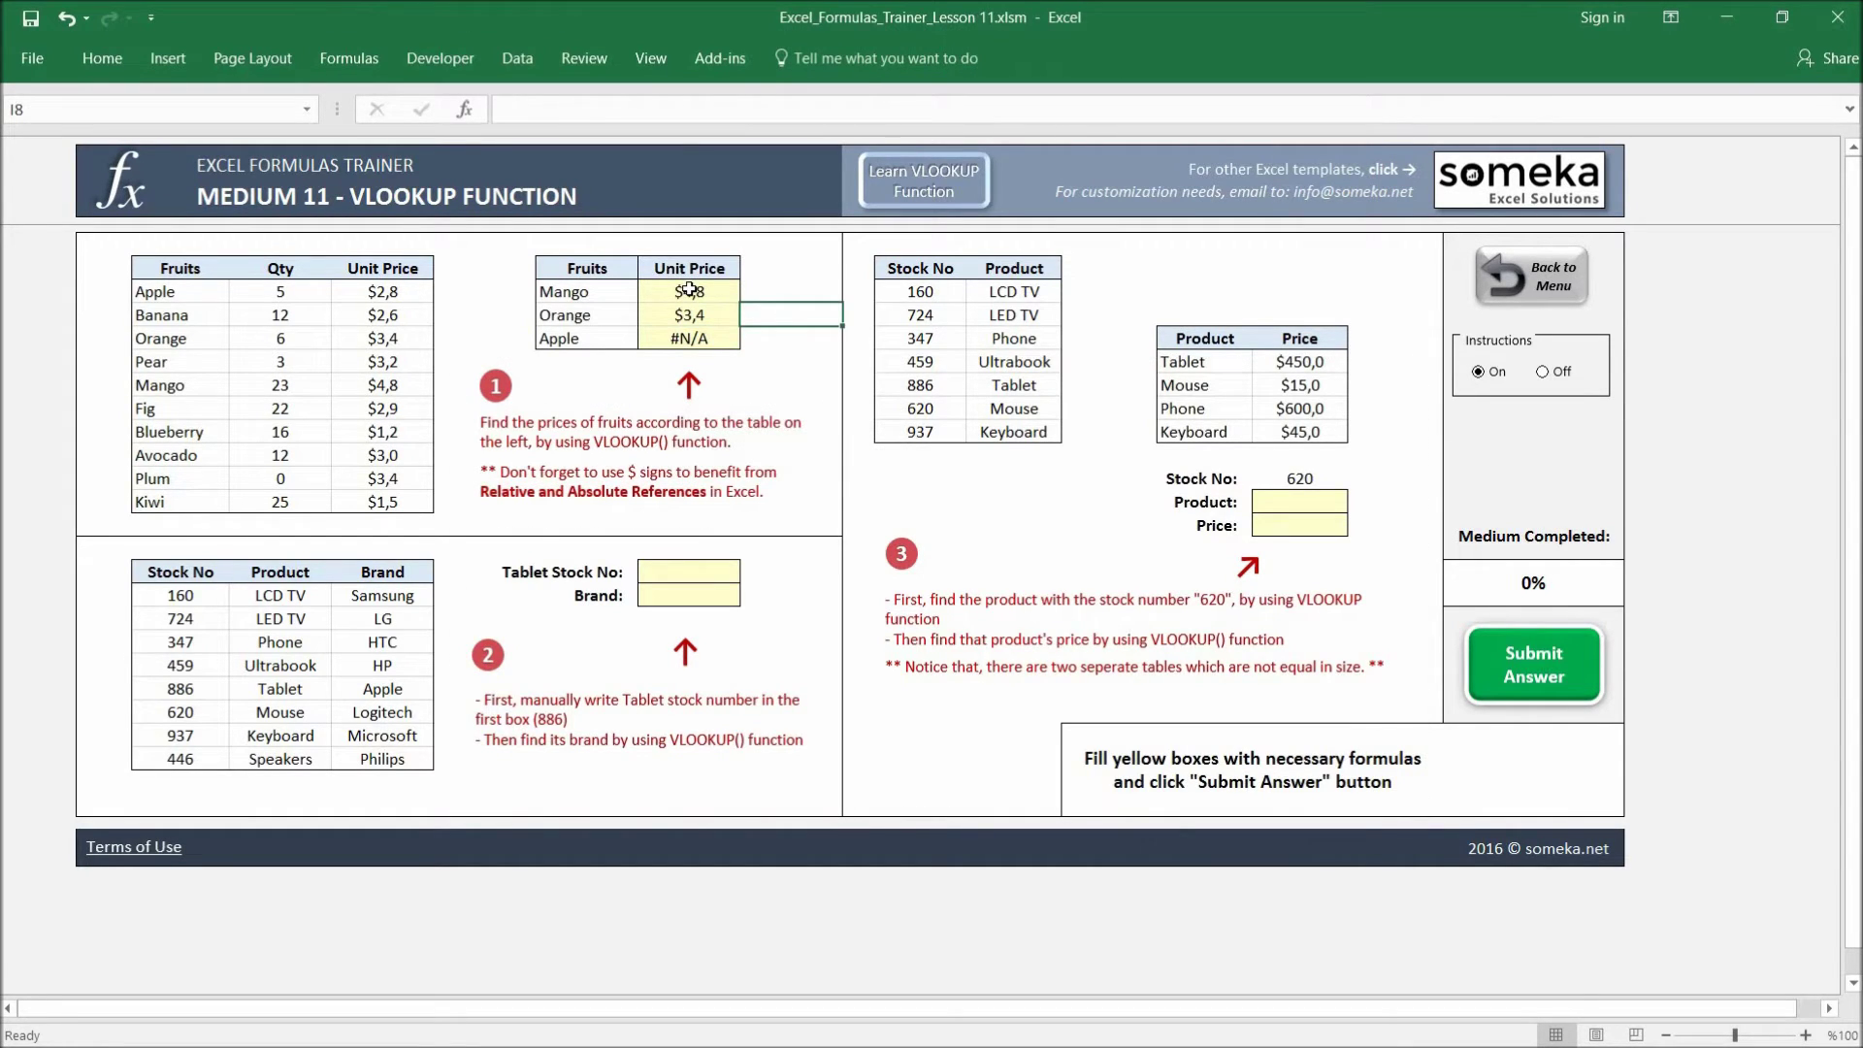
click(689, 289)
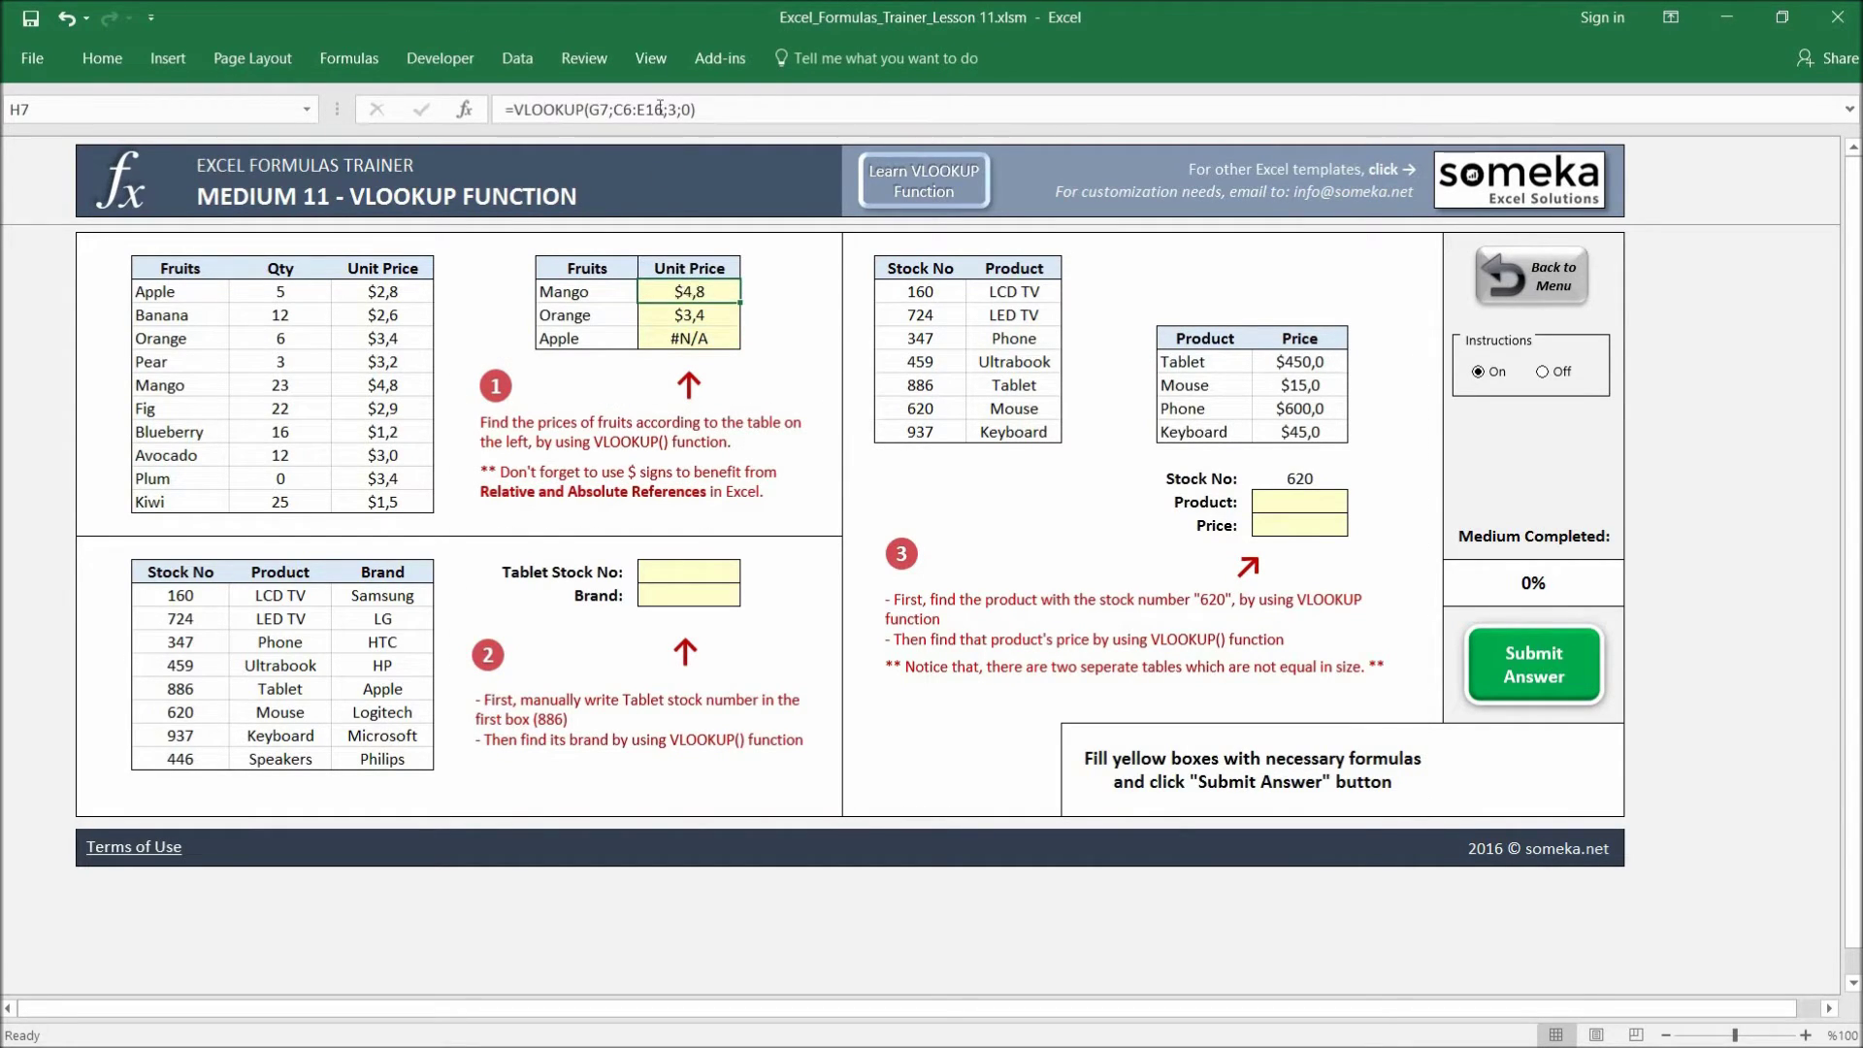
Make the fruit table range absolute as $C$6:$E$16 in Mango's price formula.
drag(660, 108, 624, 109)
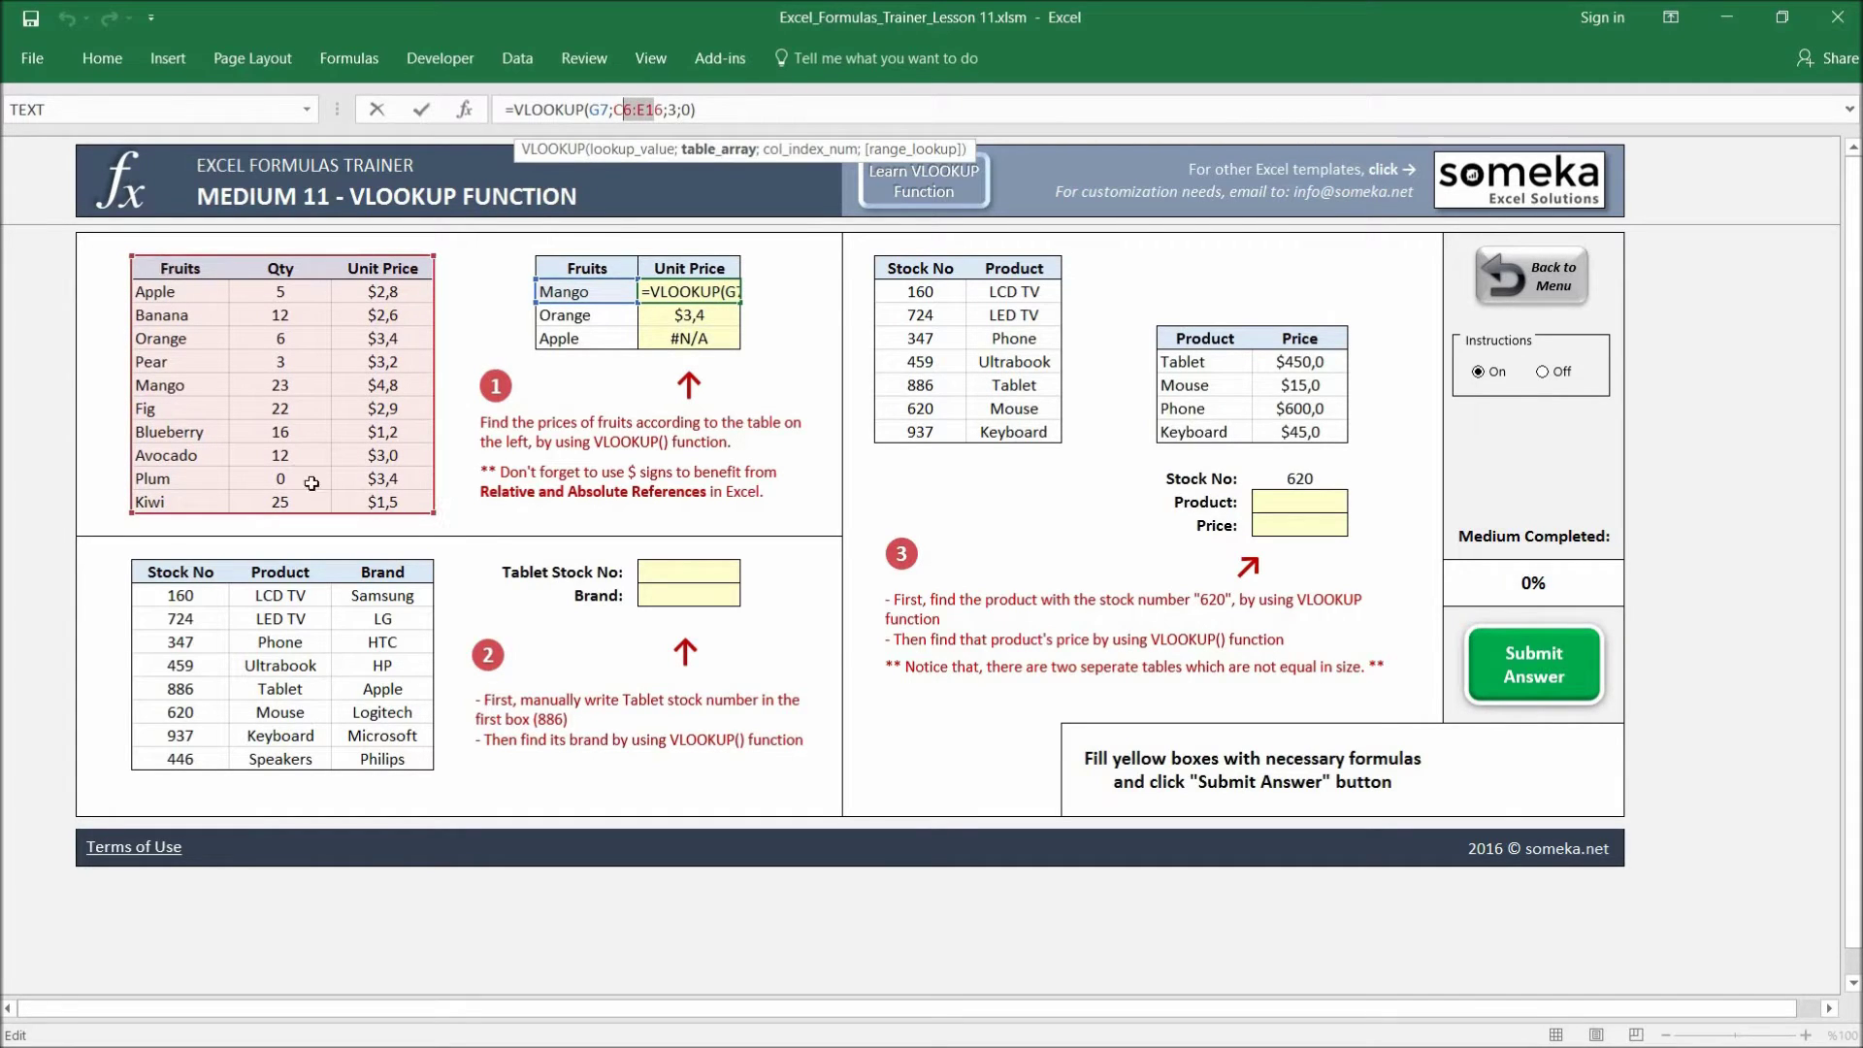
key(F4)
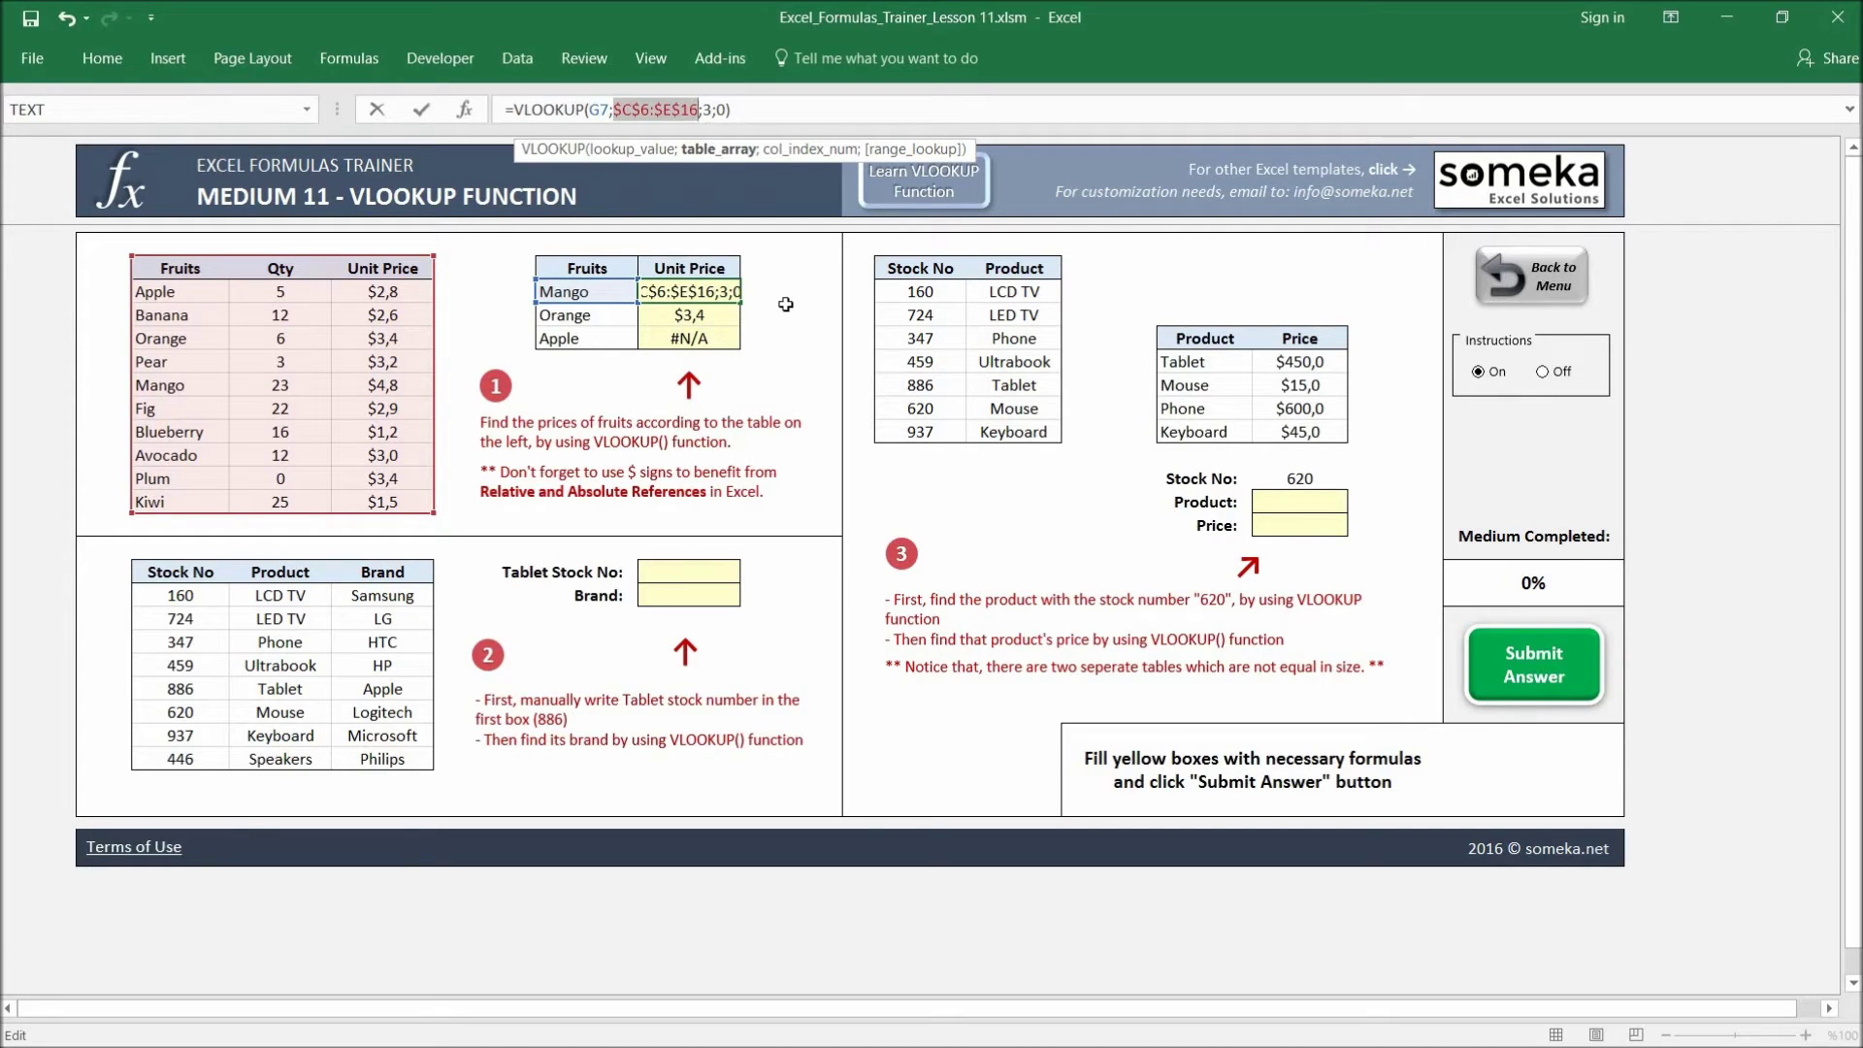
key(Return)
key(Up)
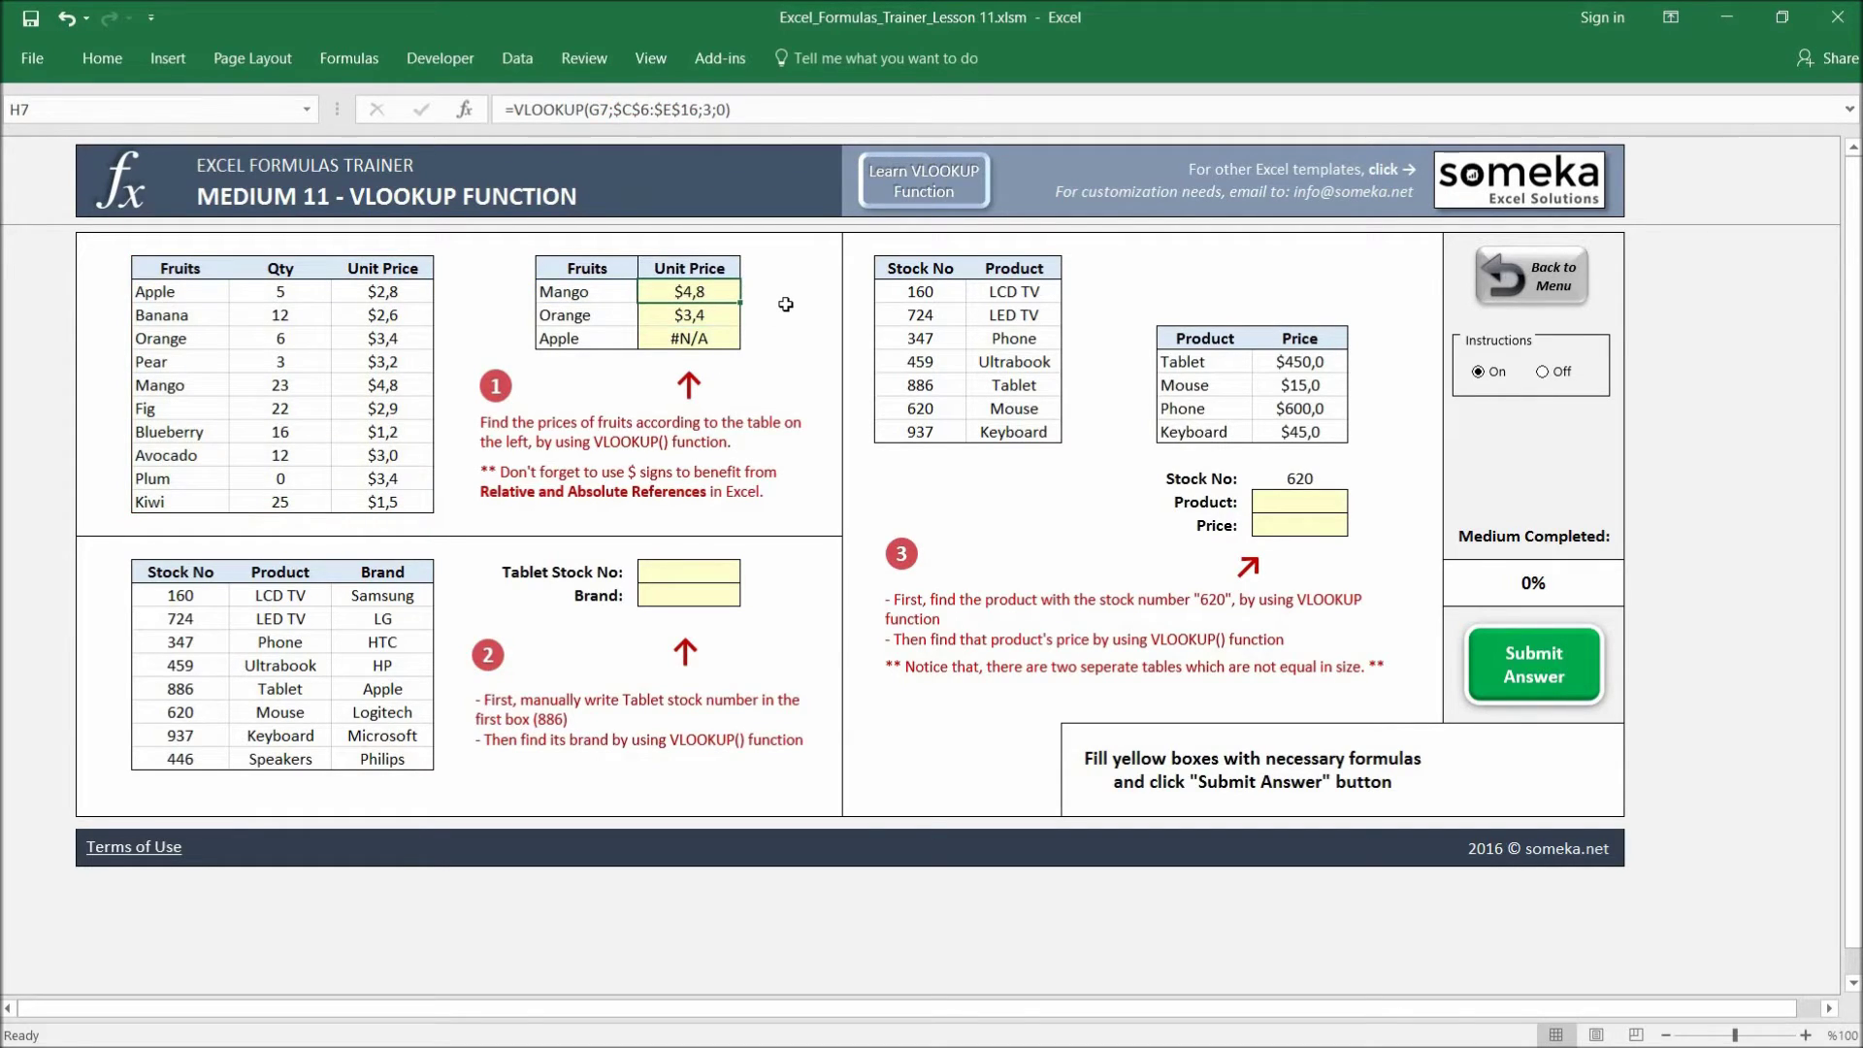
Recopy the formula to Orange and Apple, confirming Apple now shows $2,8.
key(ctrl+c)
key(shift+Down)
key(shift+Down)
key(ctrl+v)
key(Escape)
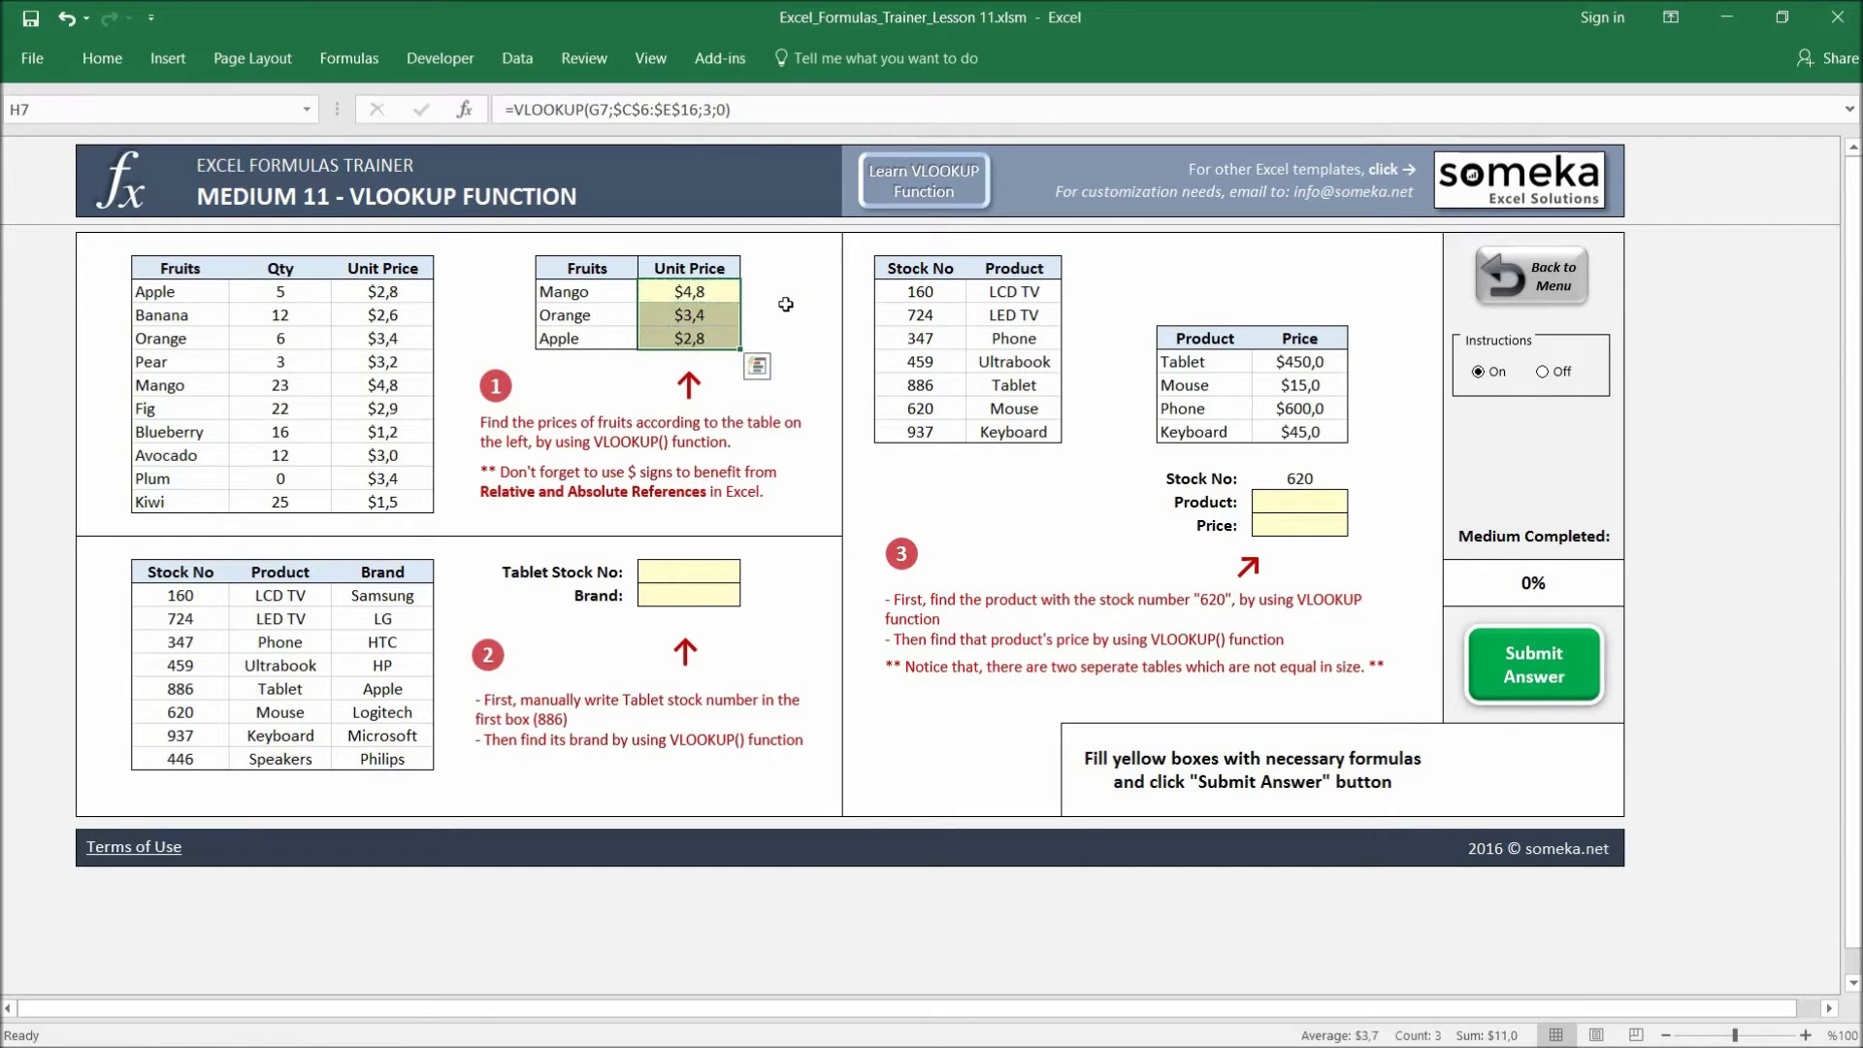
key(Down)
key(Down)
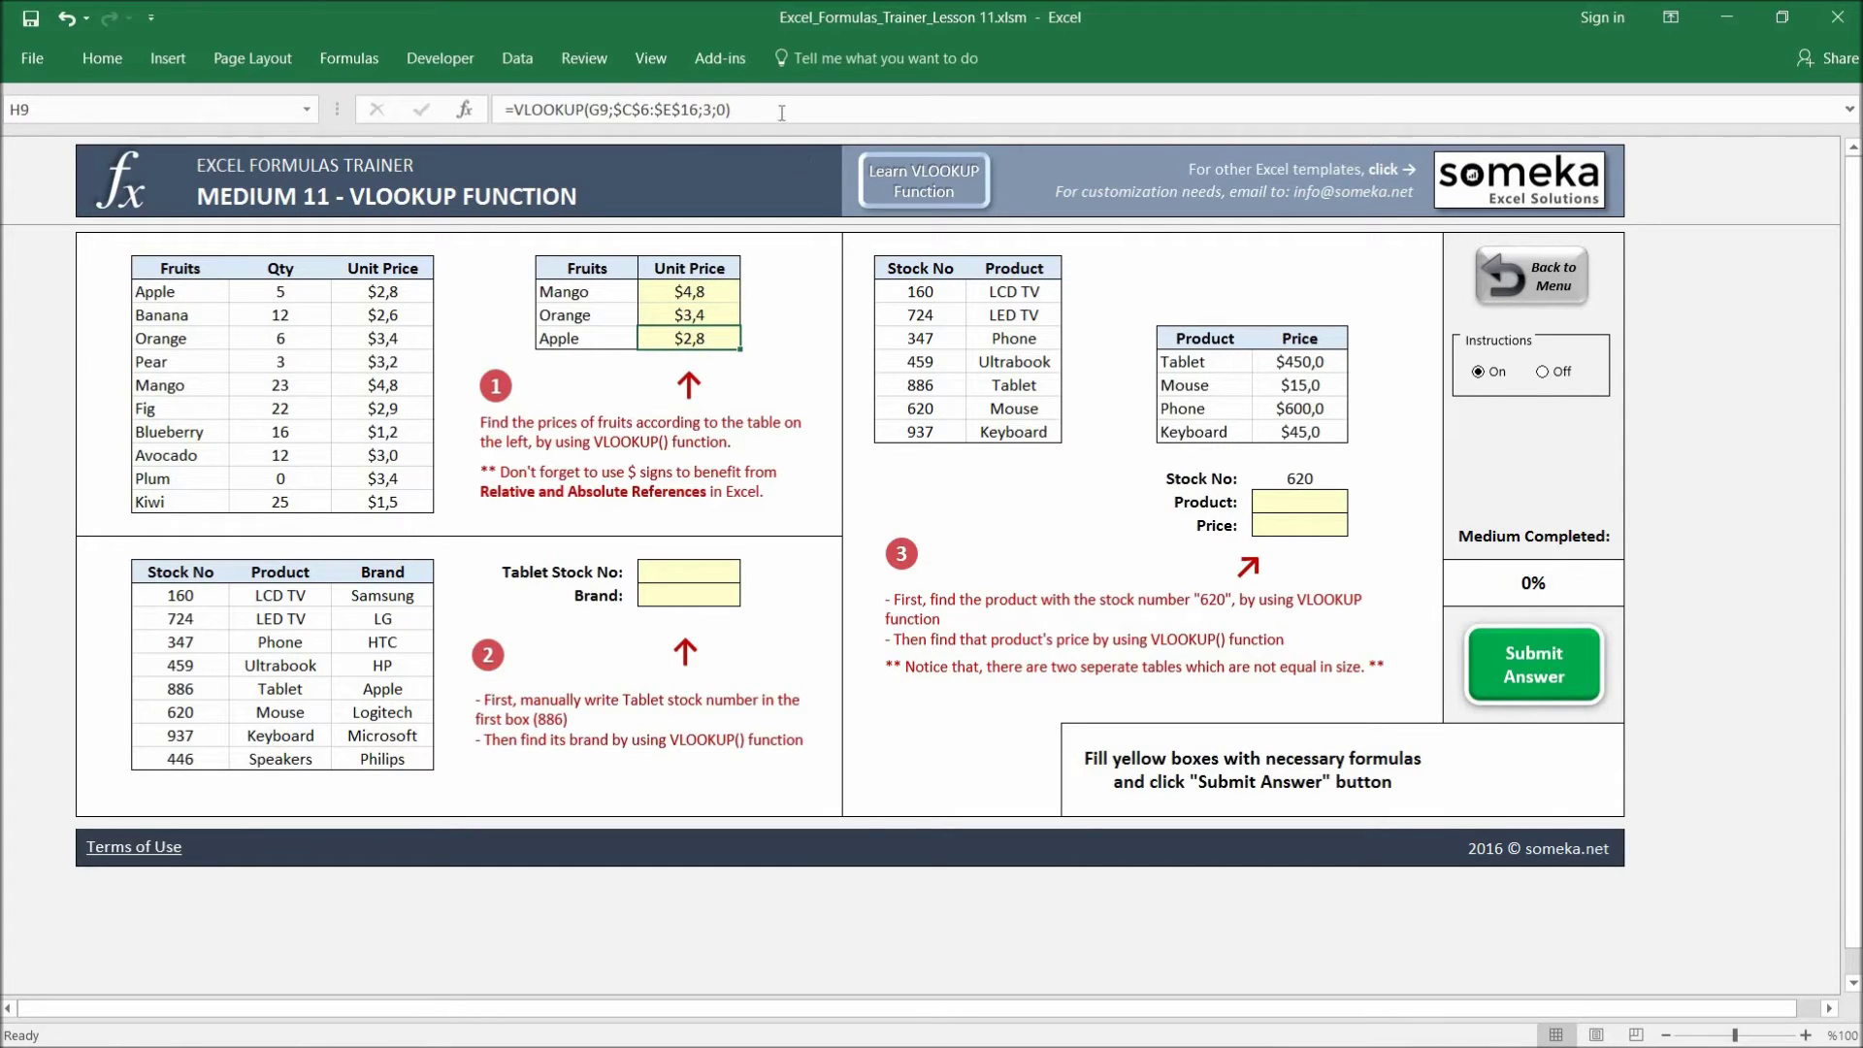
click(782, 113)
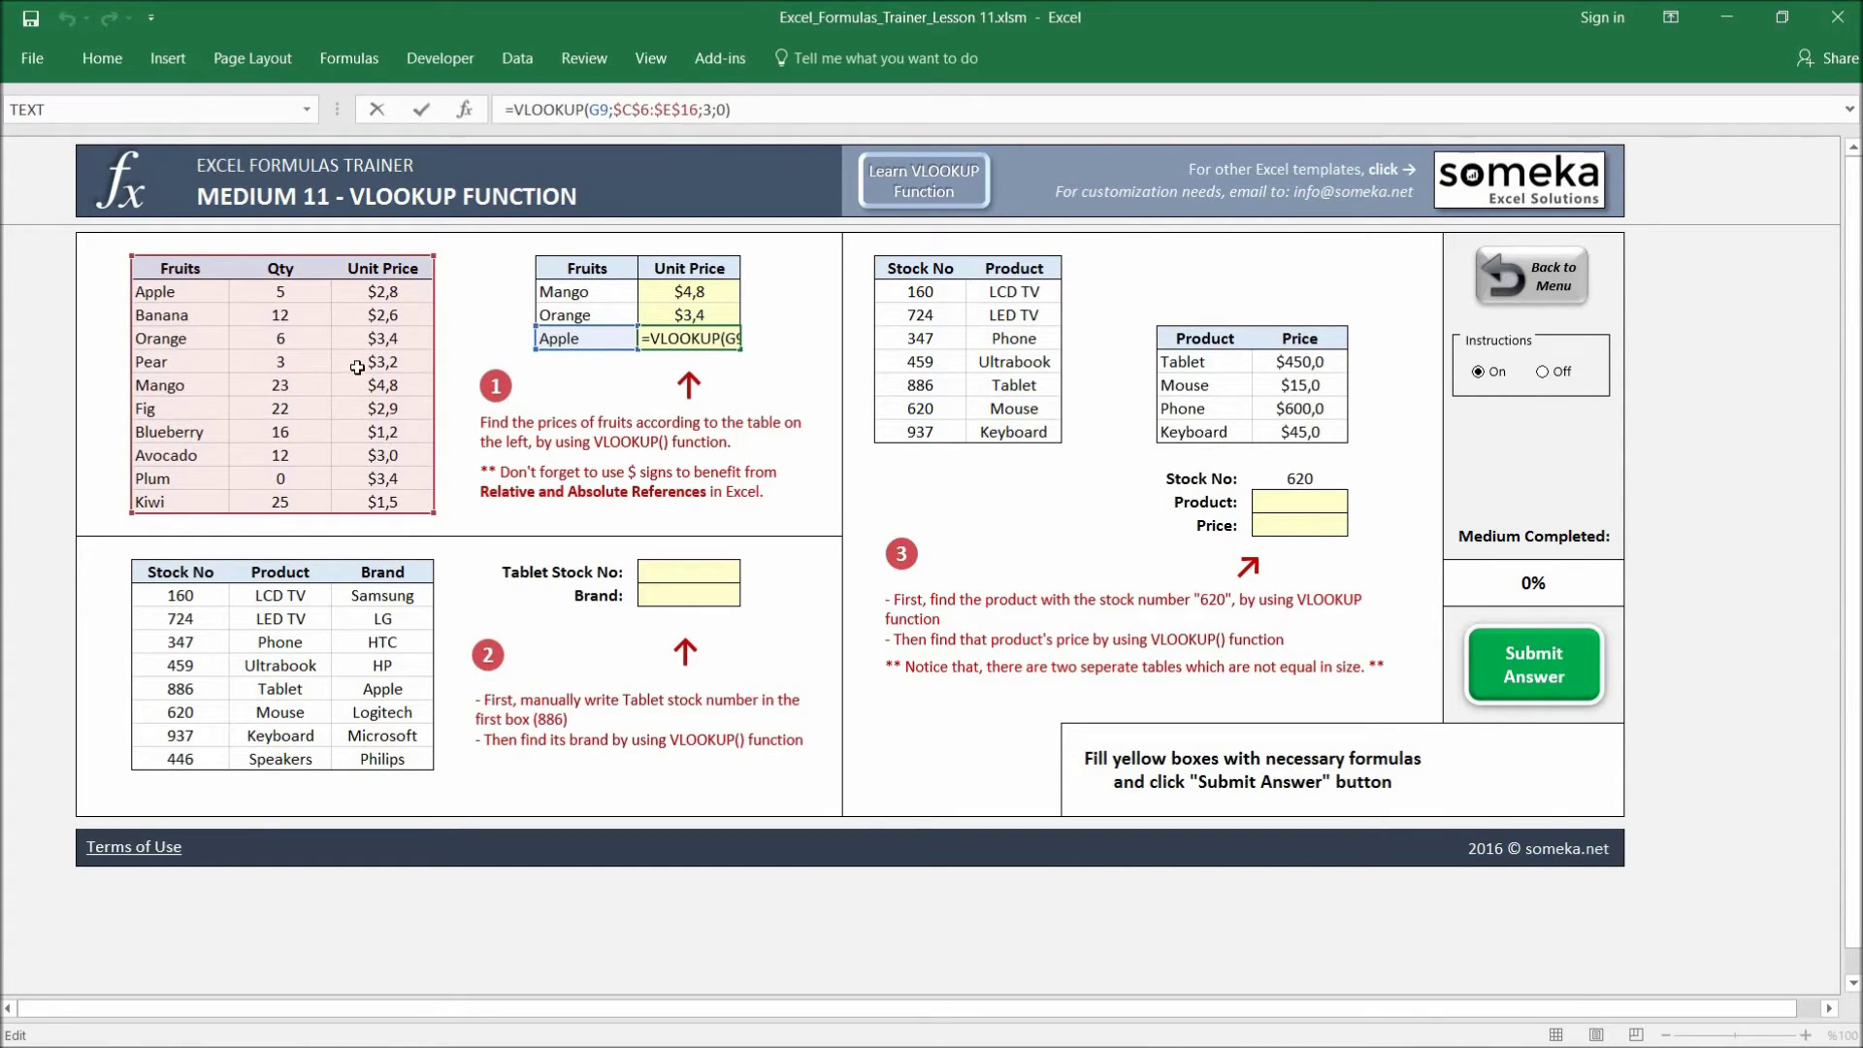
key(ctrl+Return)
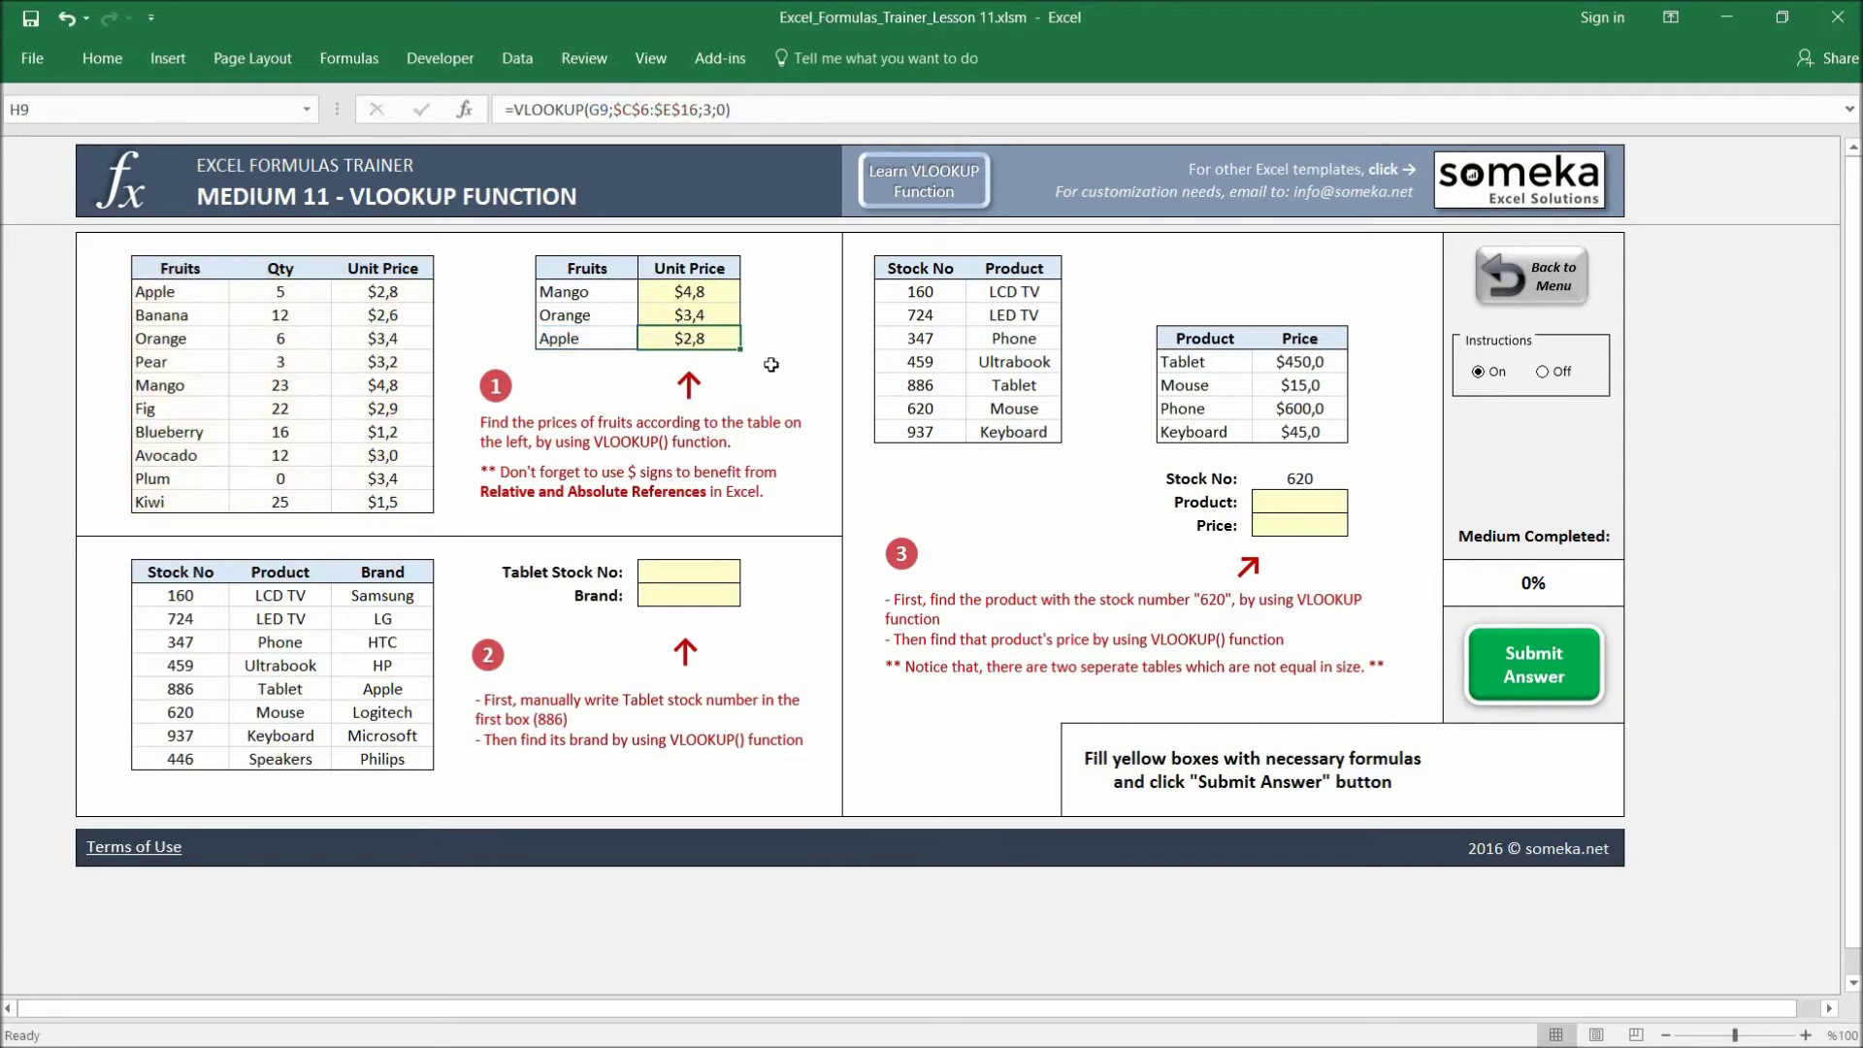
Enter 886 as the Tablet Stock No.
click(776, 573)
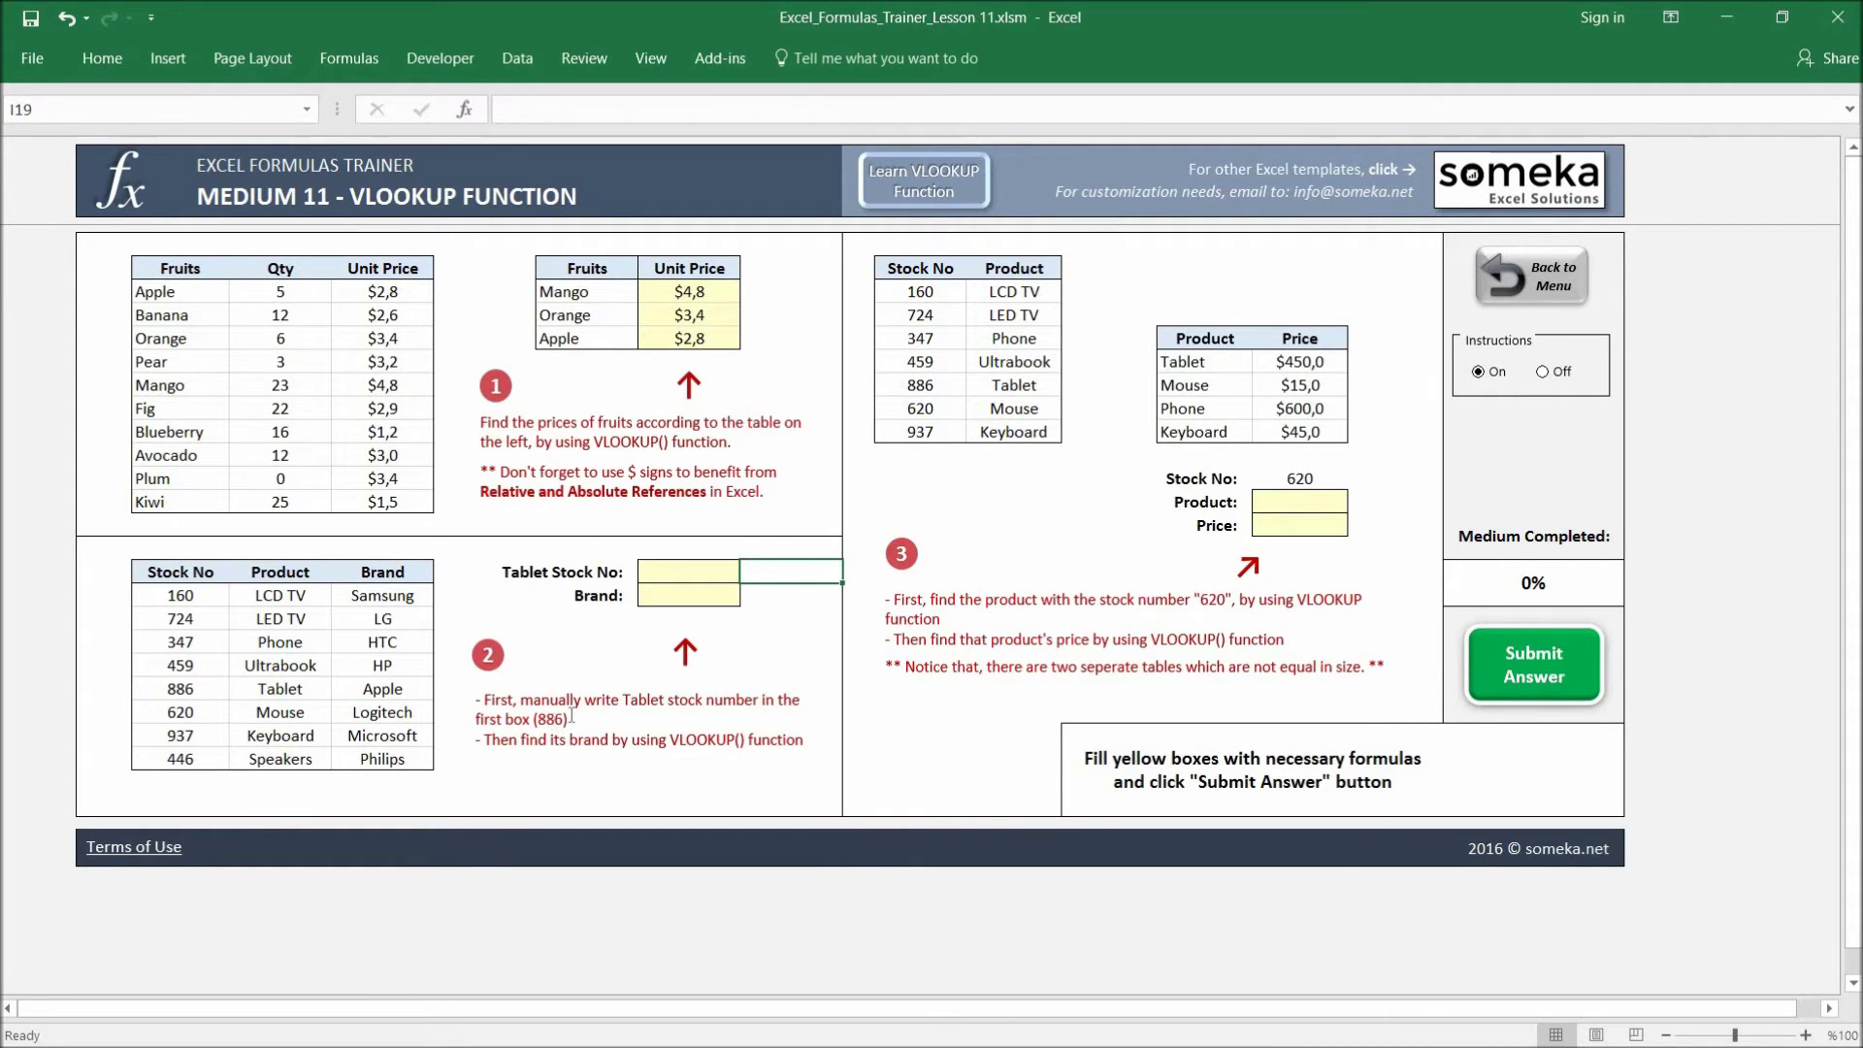
click(679, 574)
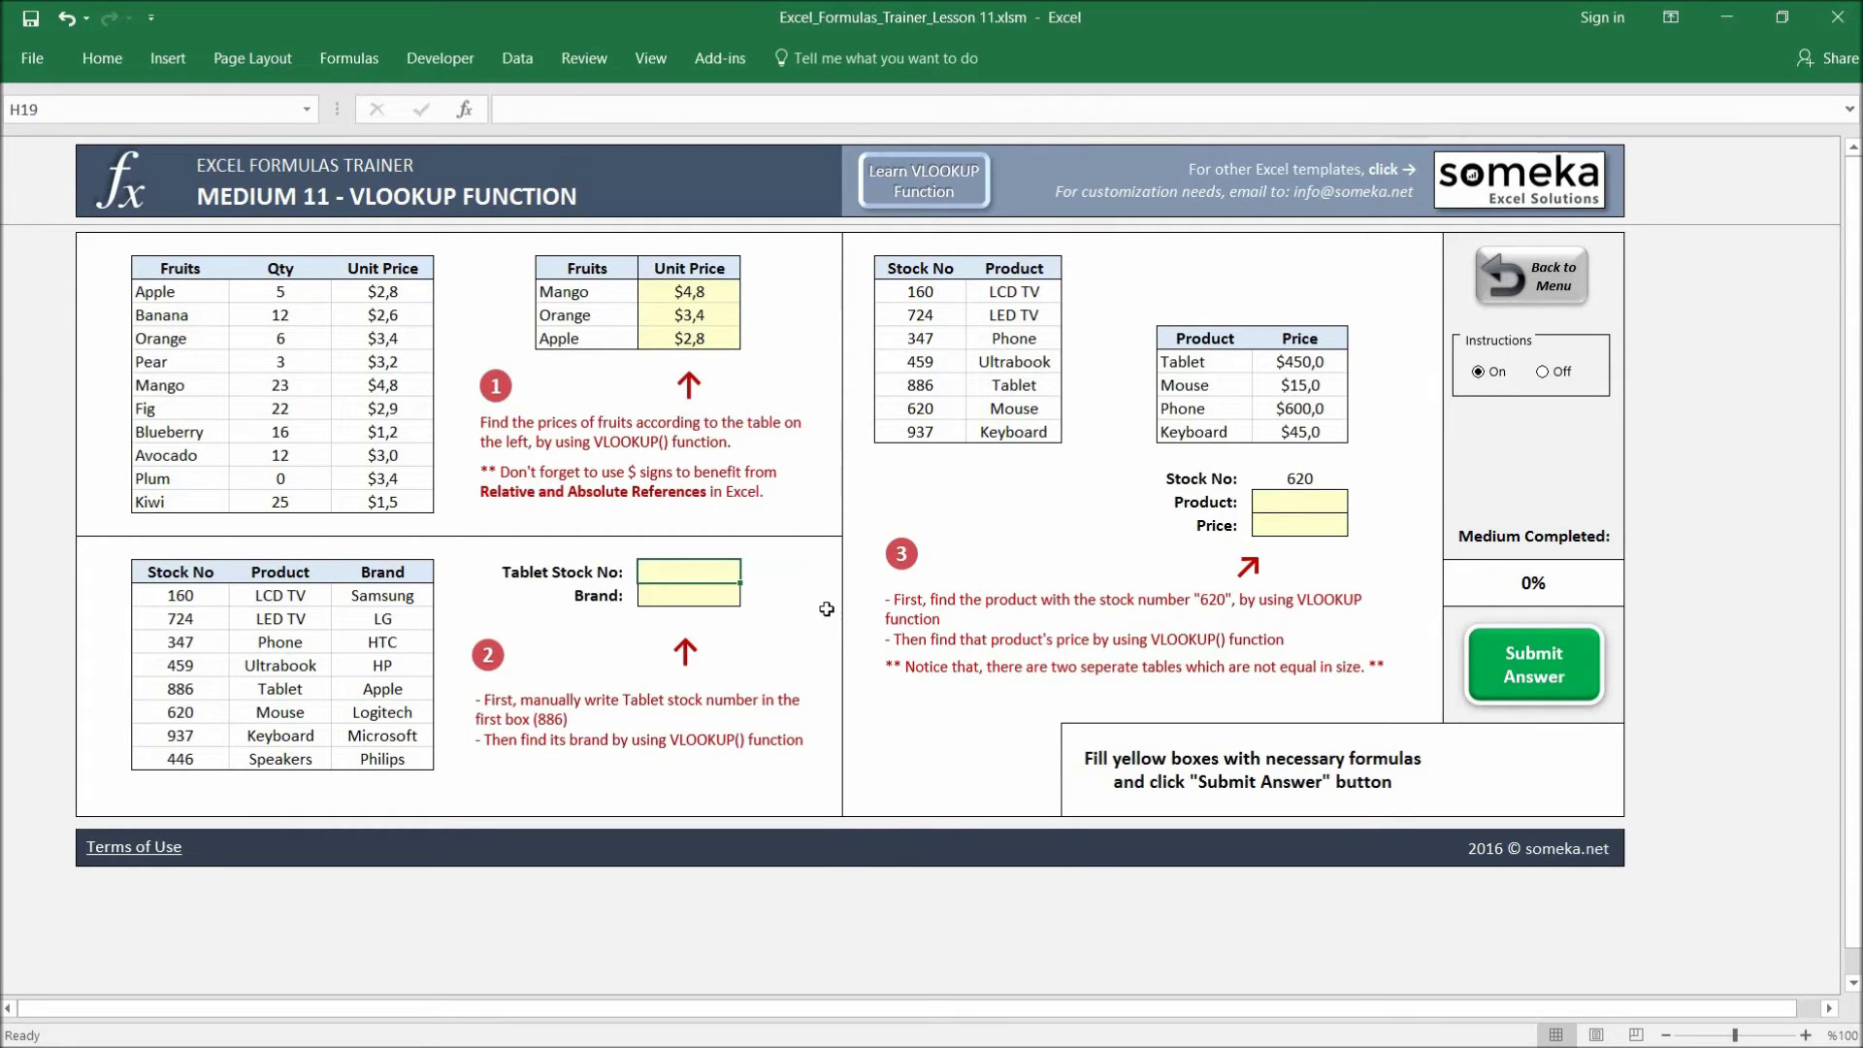
text(886)
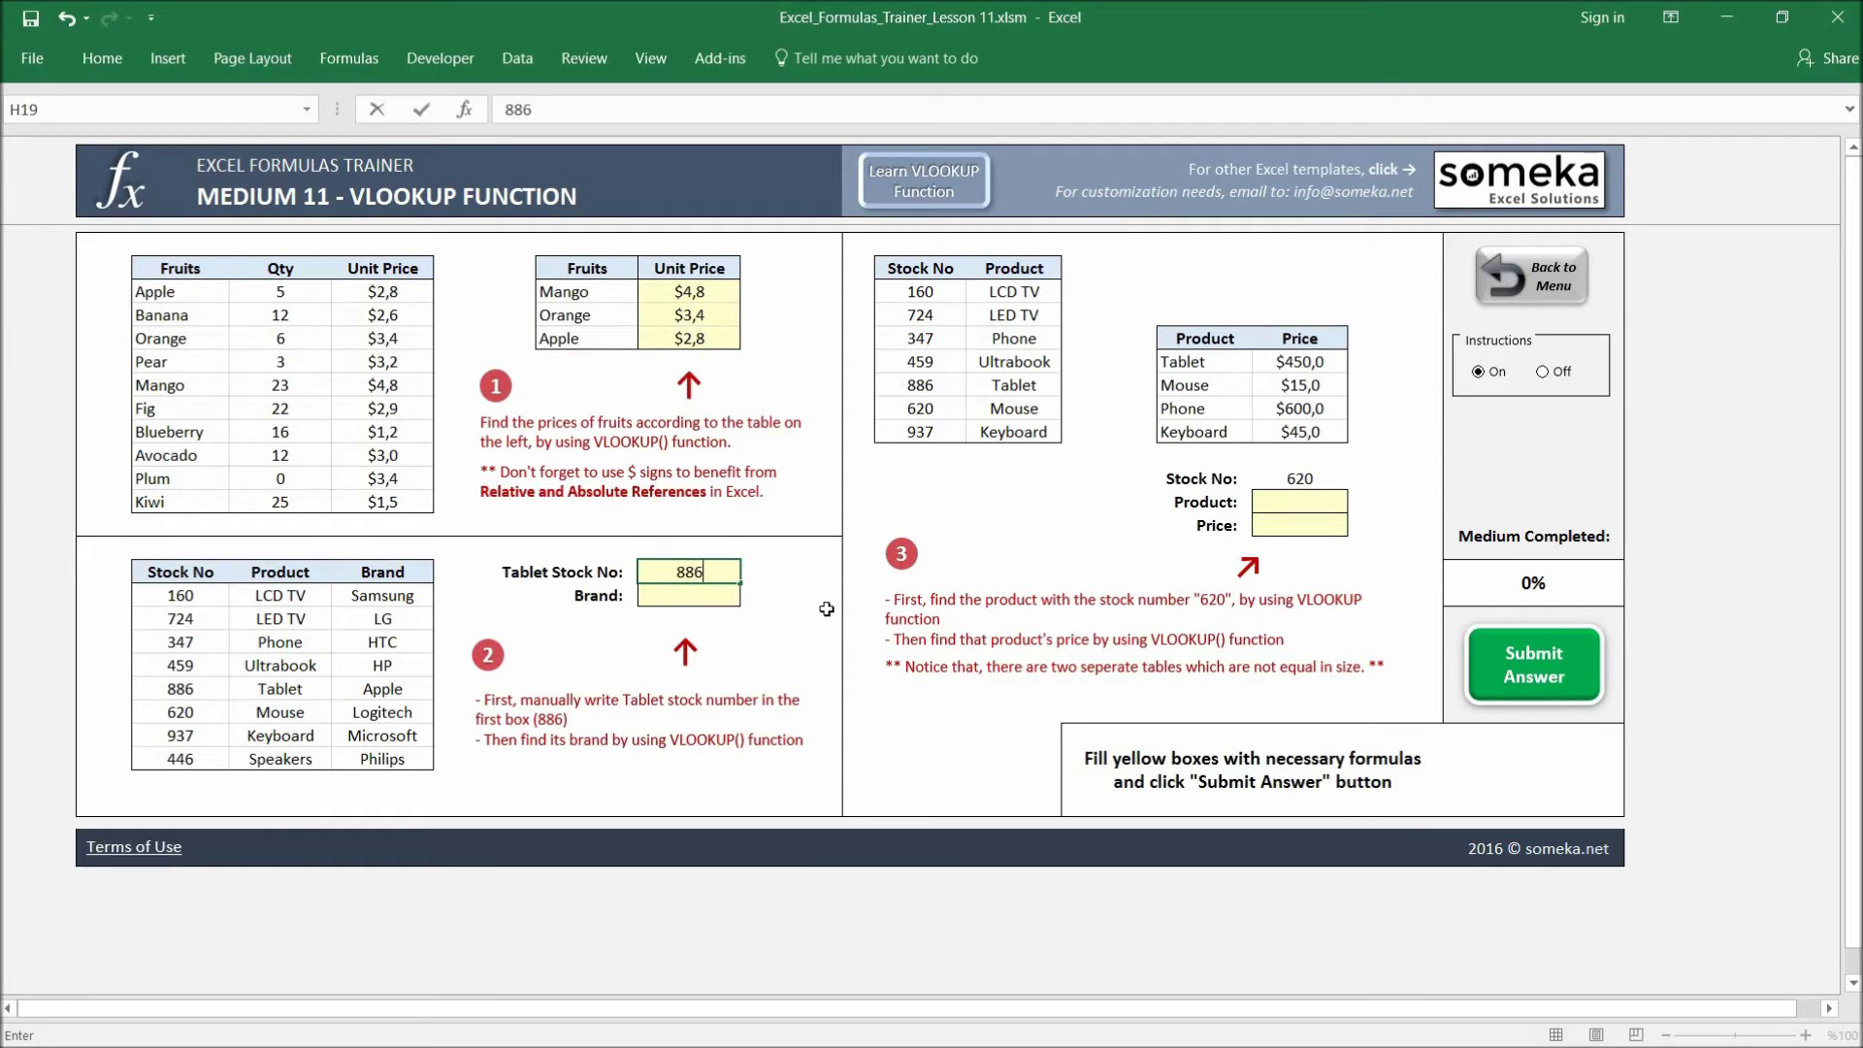
key(Return)
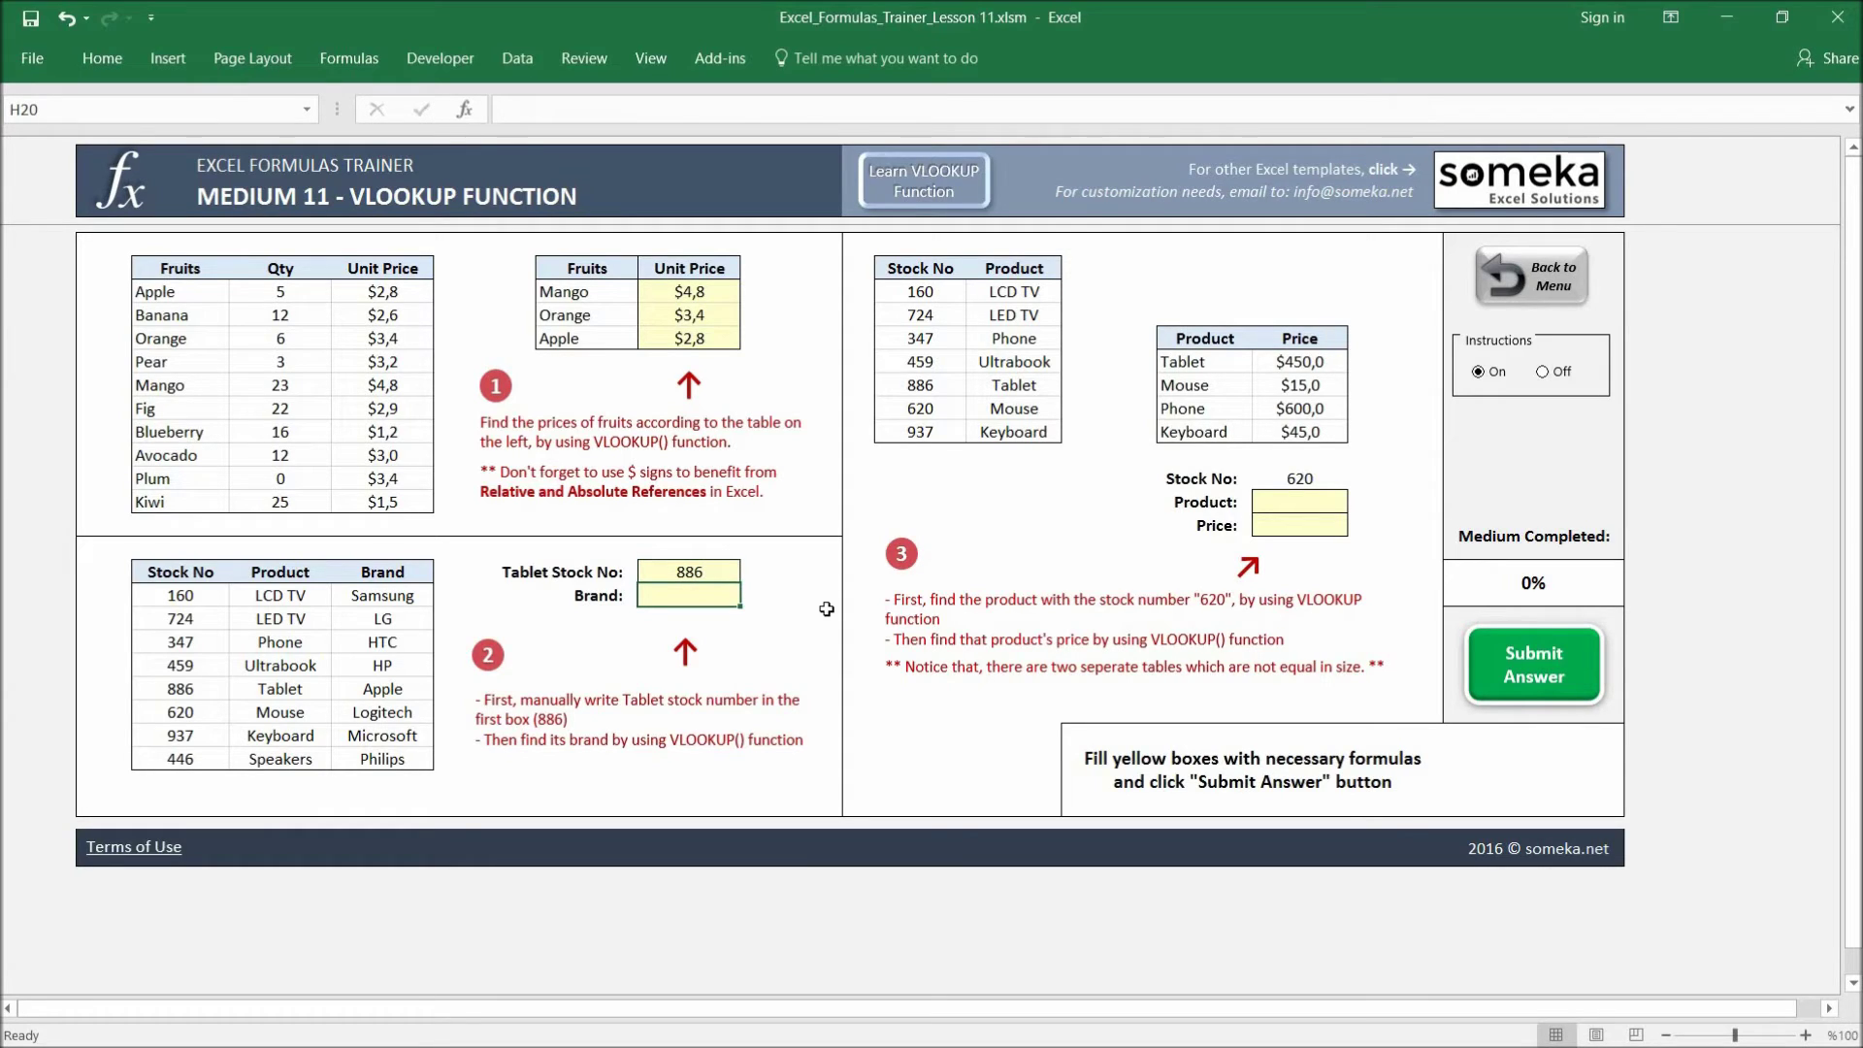
Enter =VLOOKUP(H19;$C$19:$E$27;3;0) in Brand, returning Apple for stock 886.
text(=)
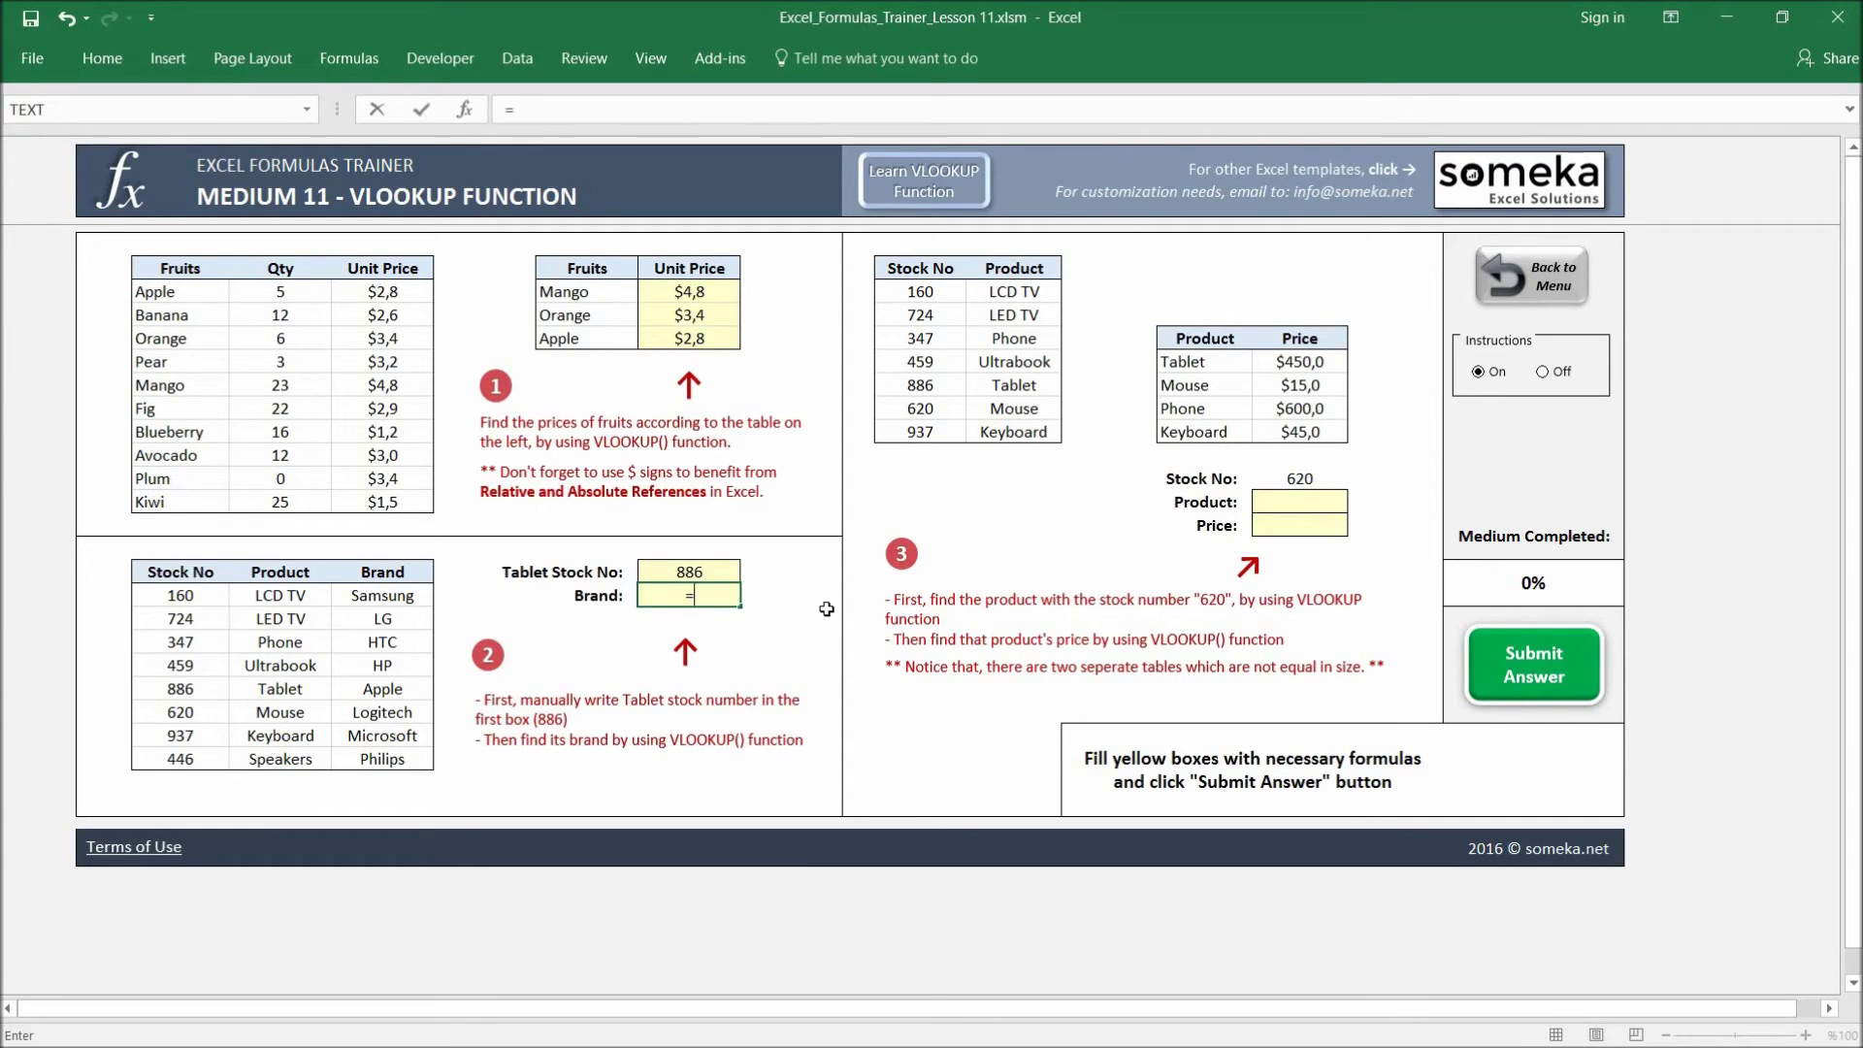
text(vlo)
key(Tab)
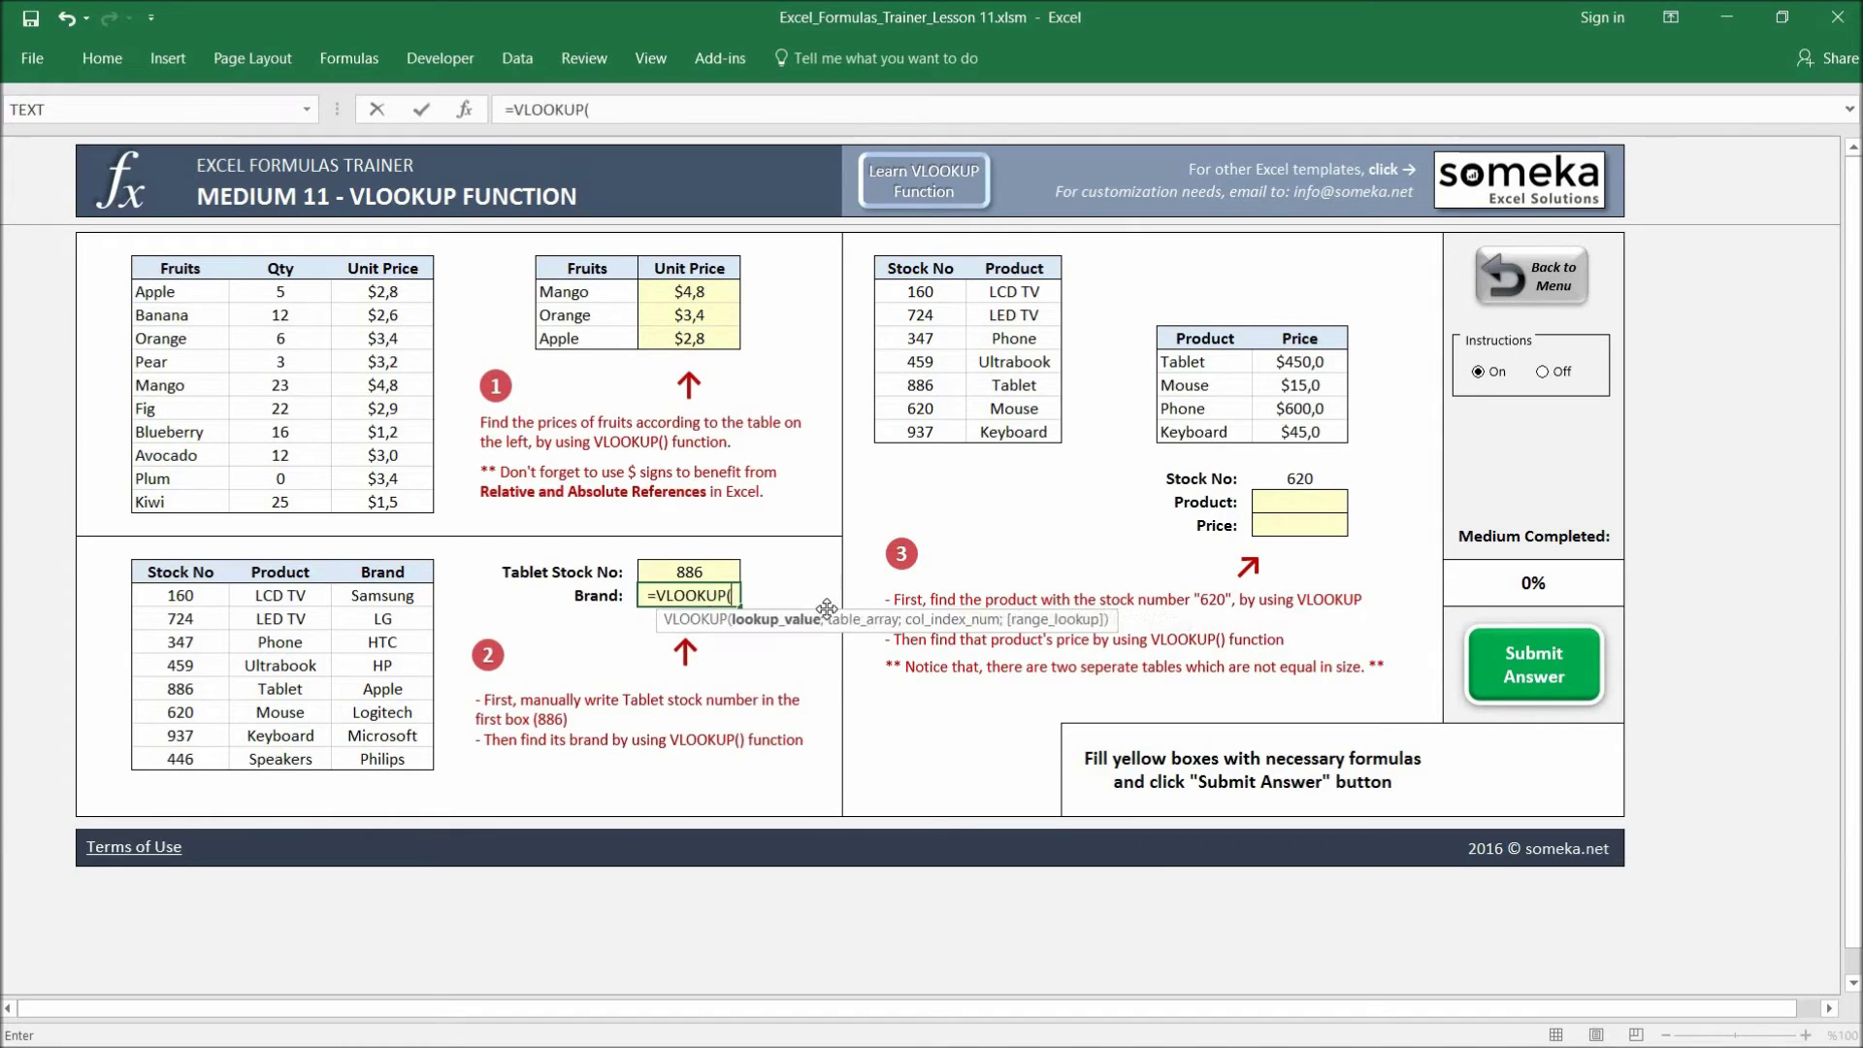
click(692, 573)
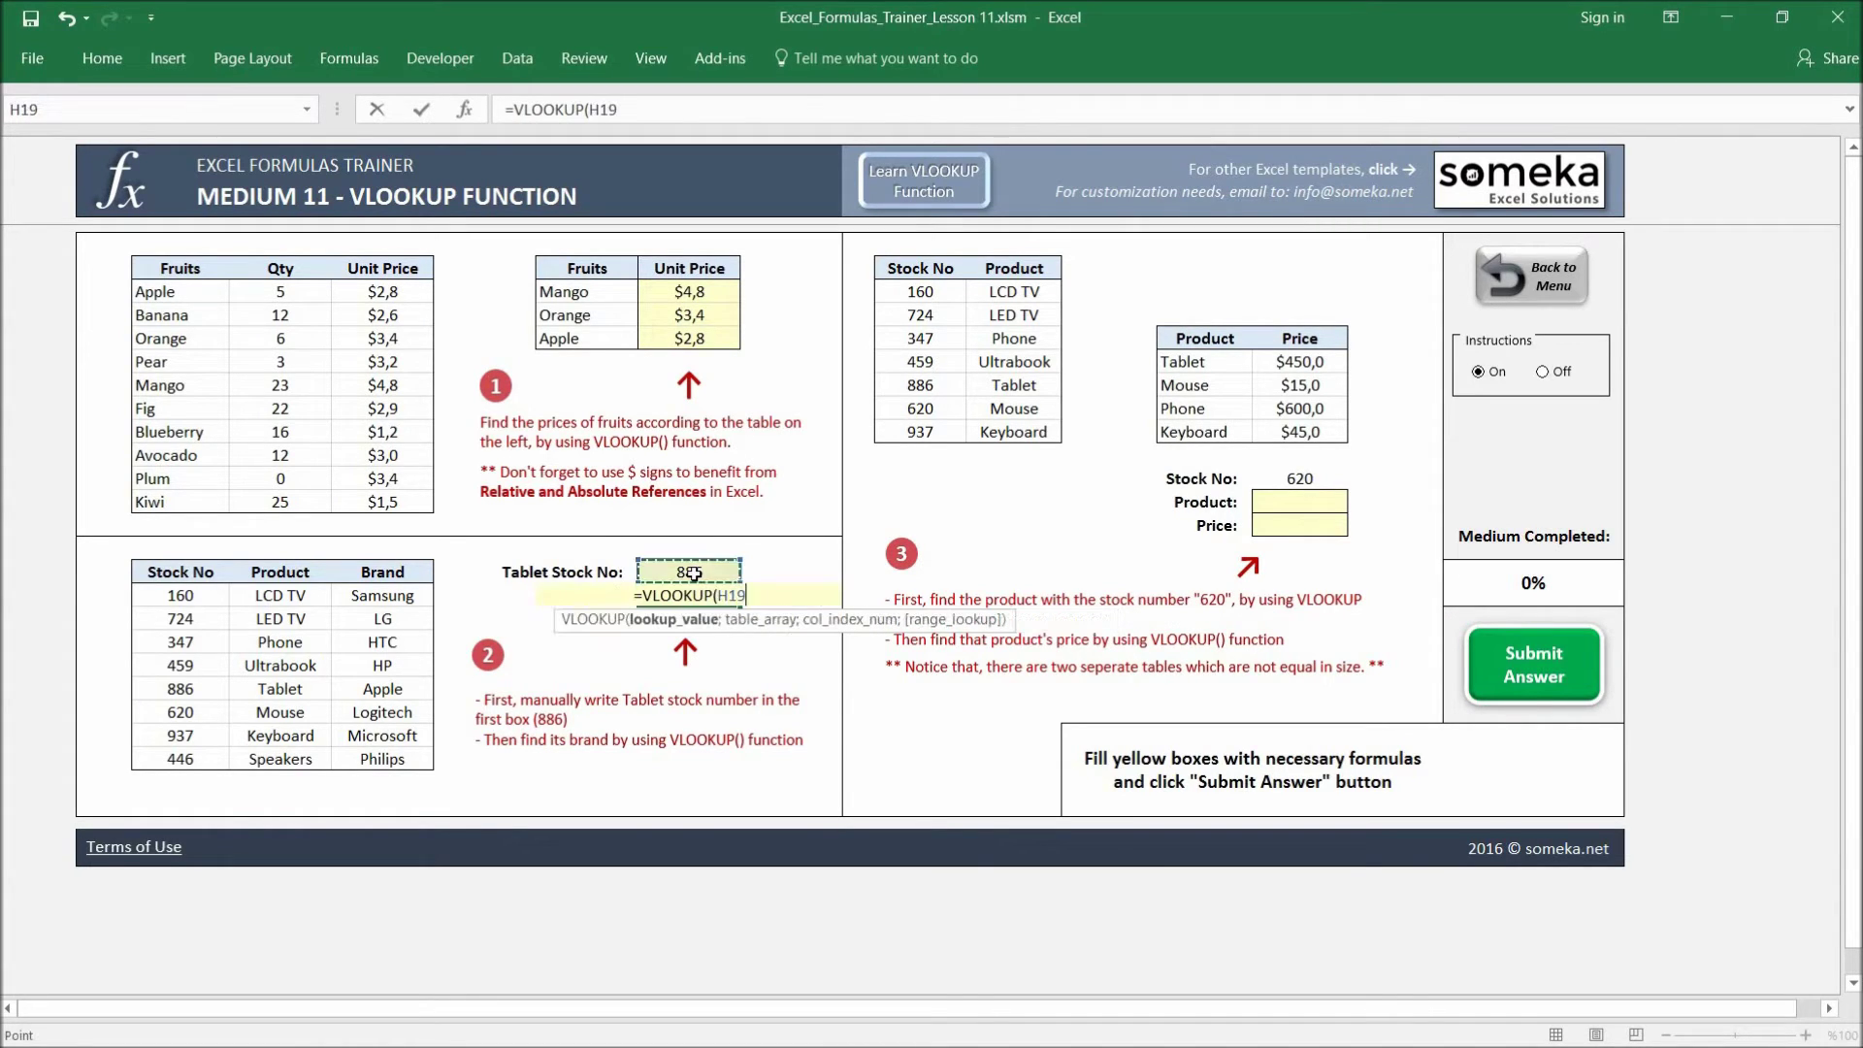
text(;)
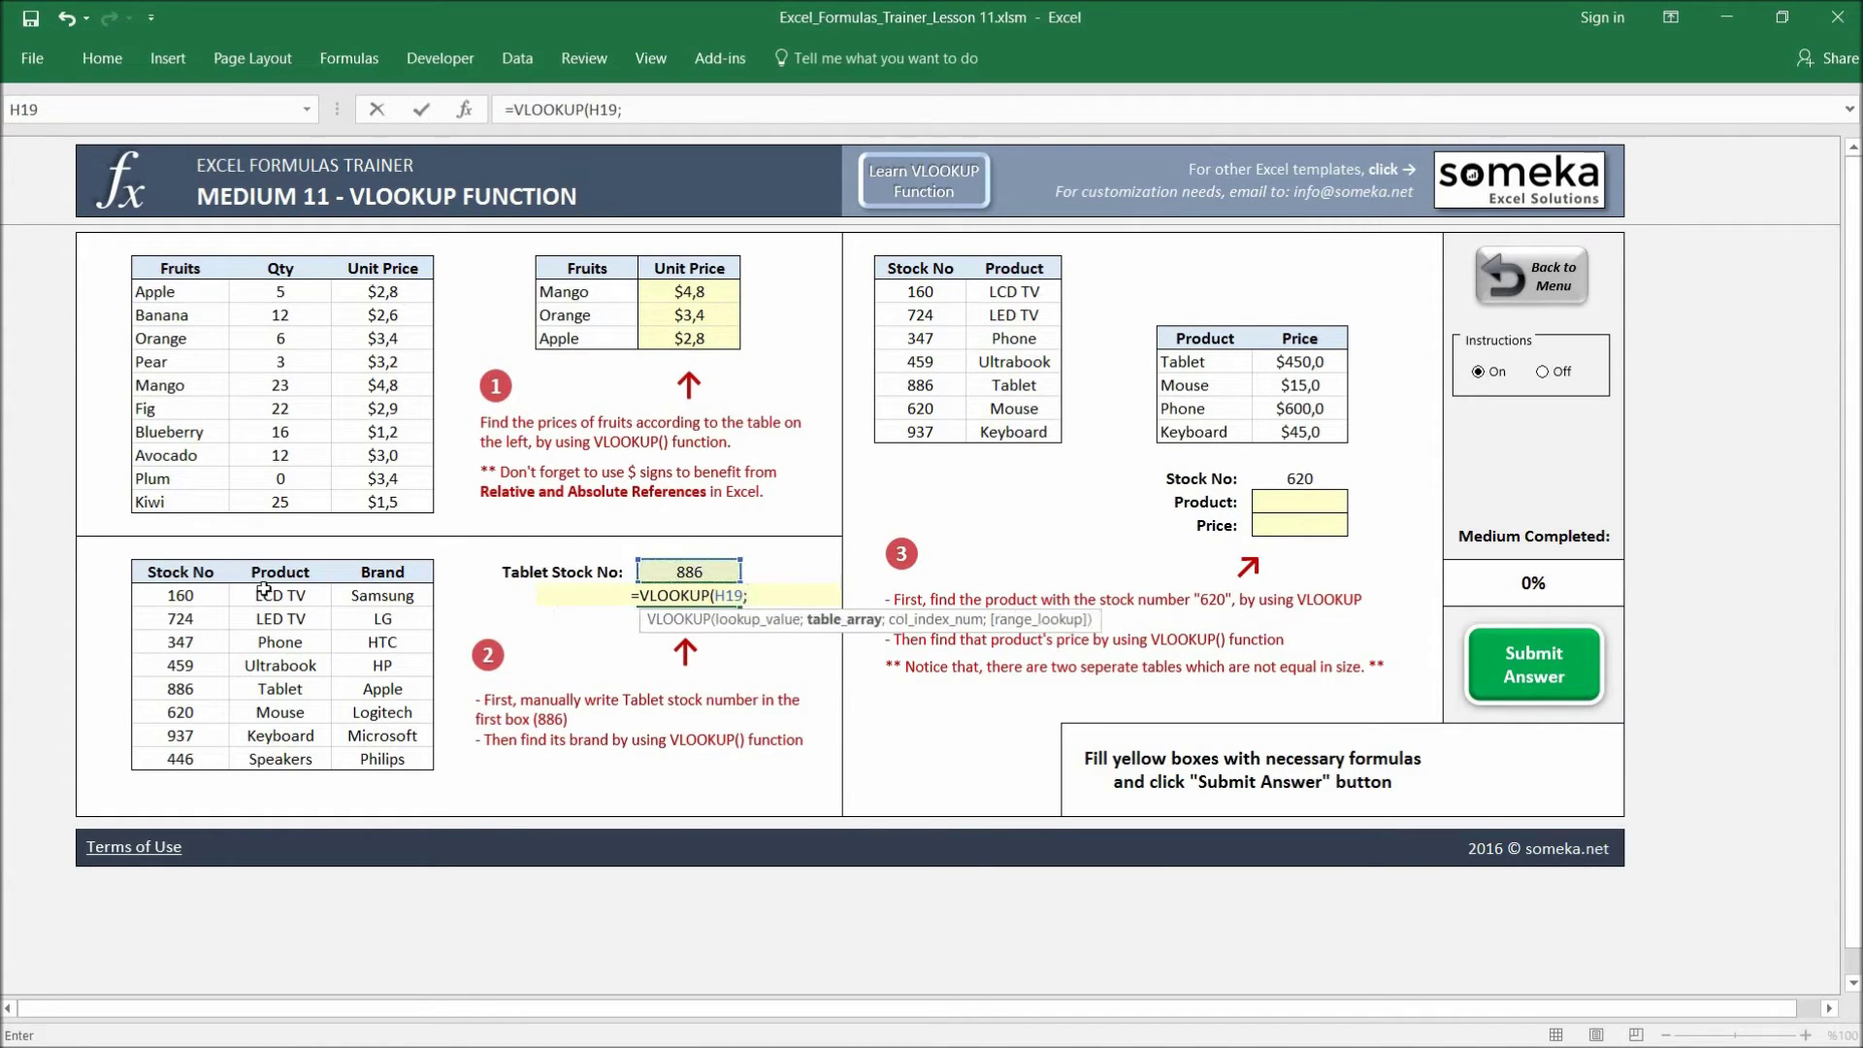
drag(185, 572, 432, 763)
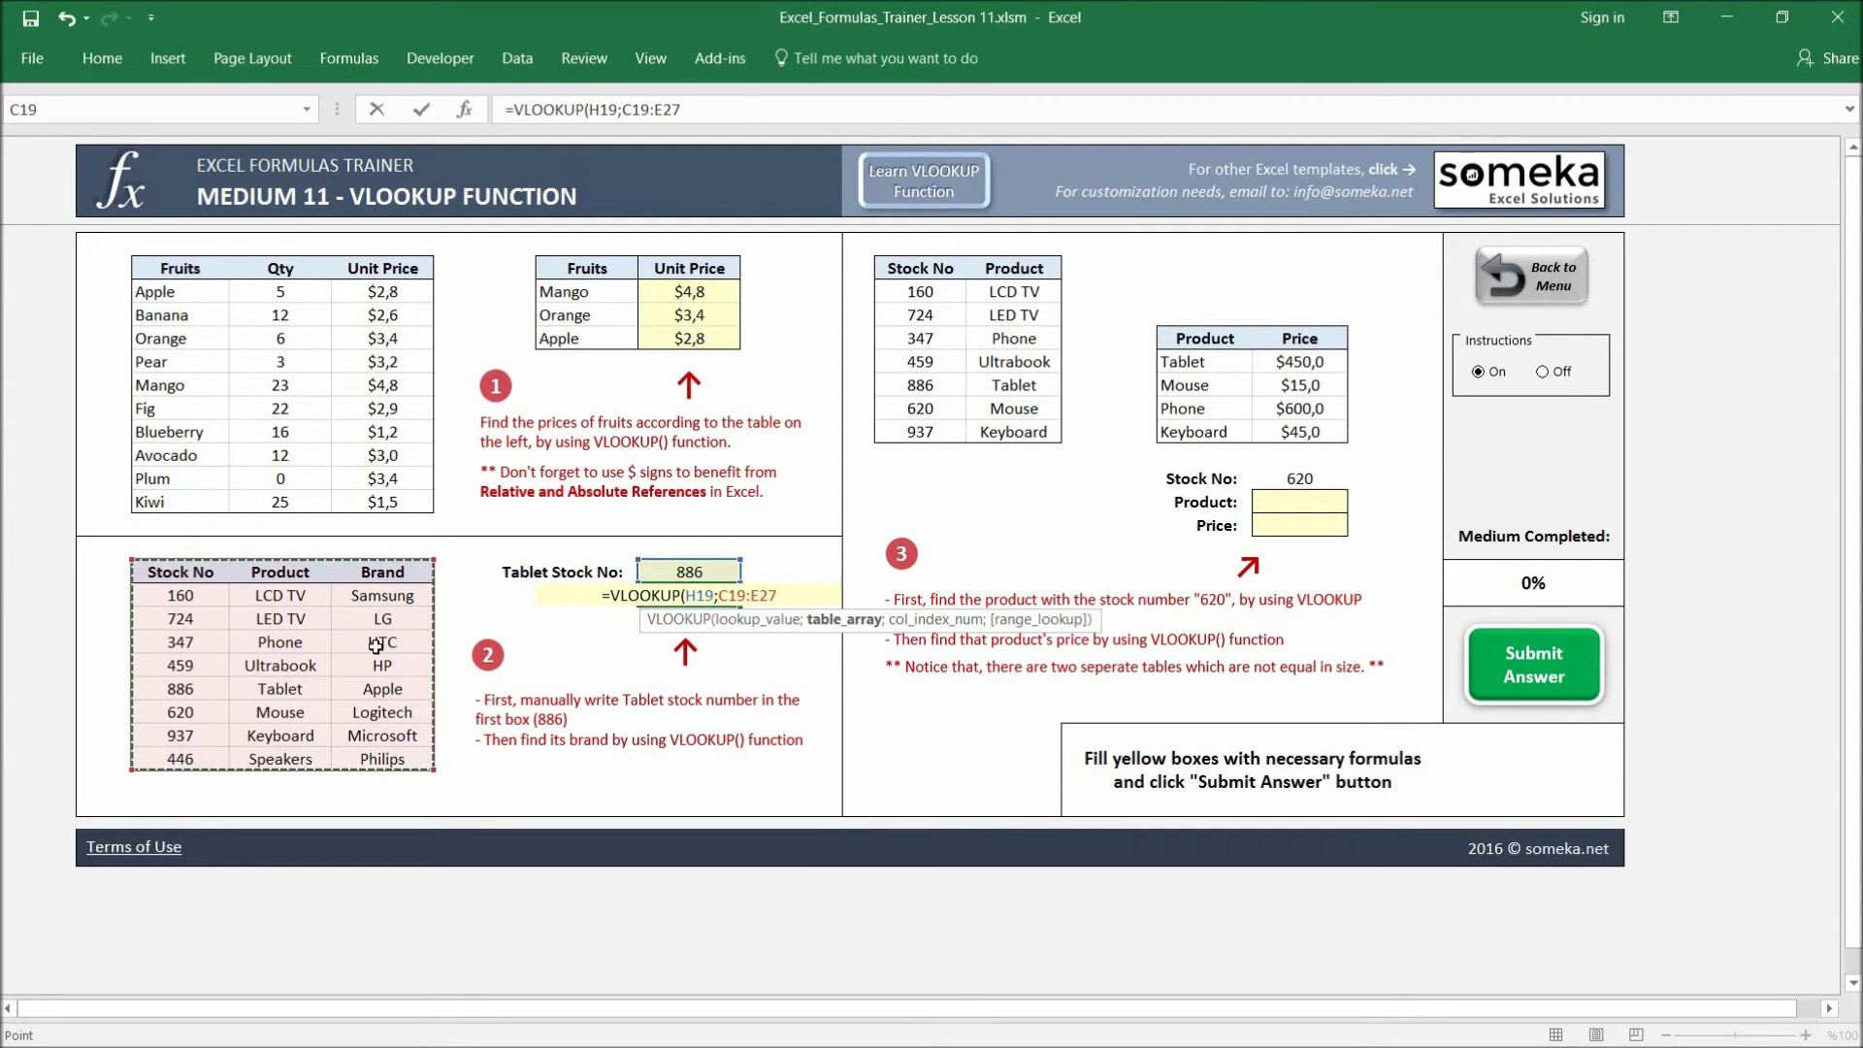
key(F4)
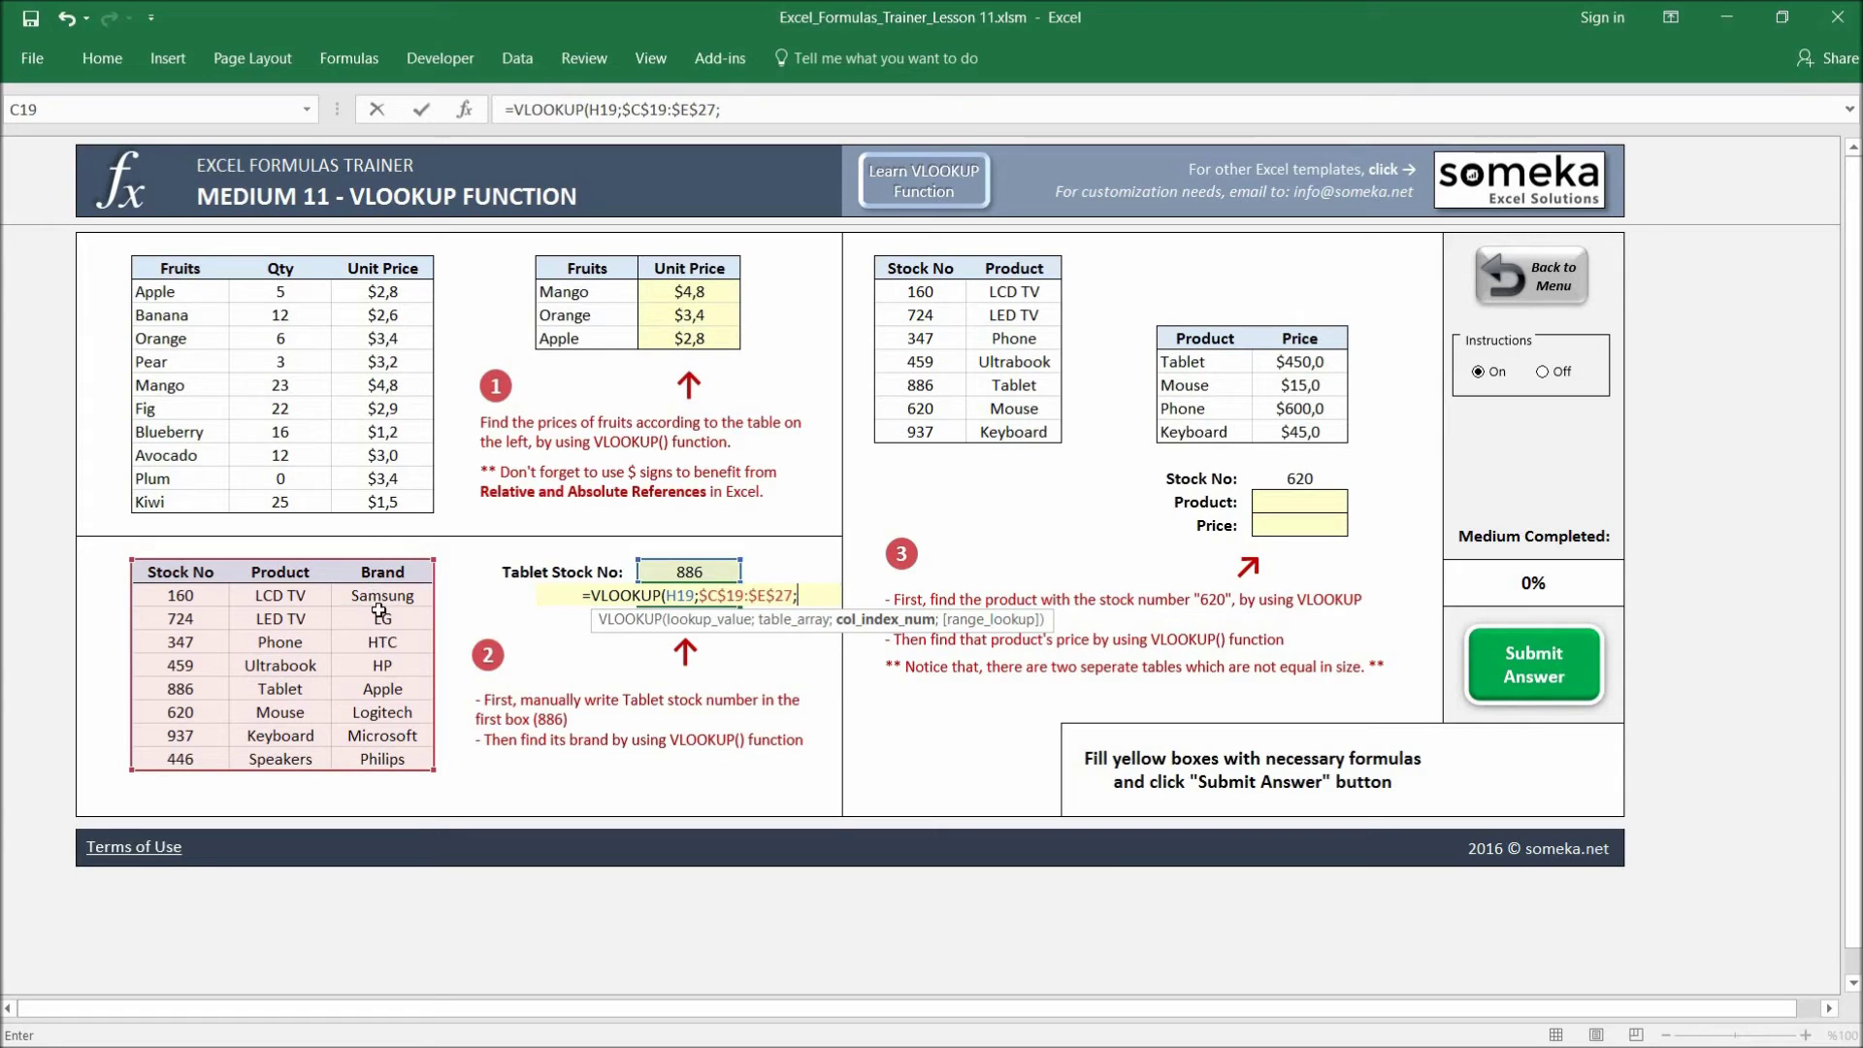
text(3;0)
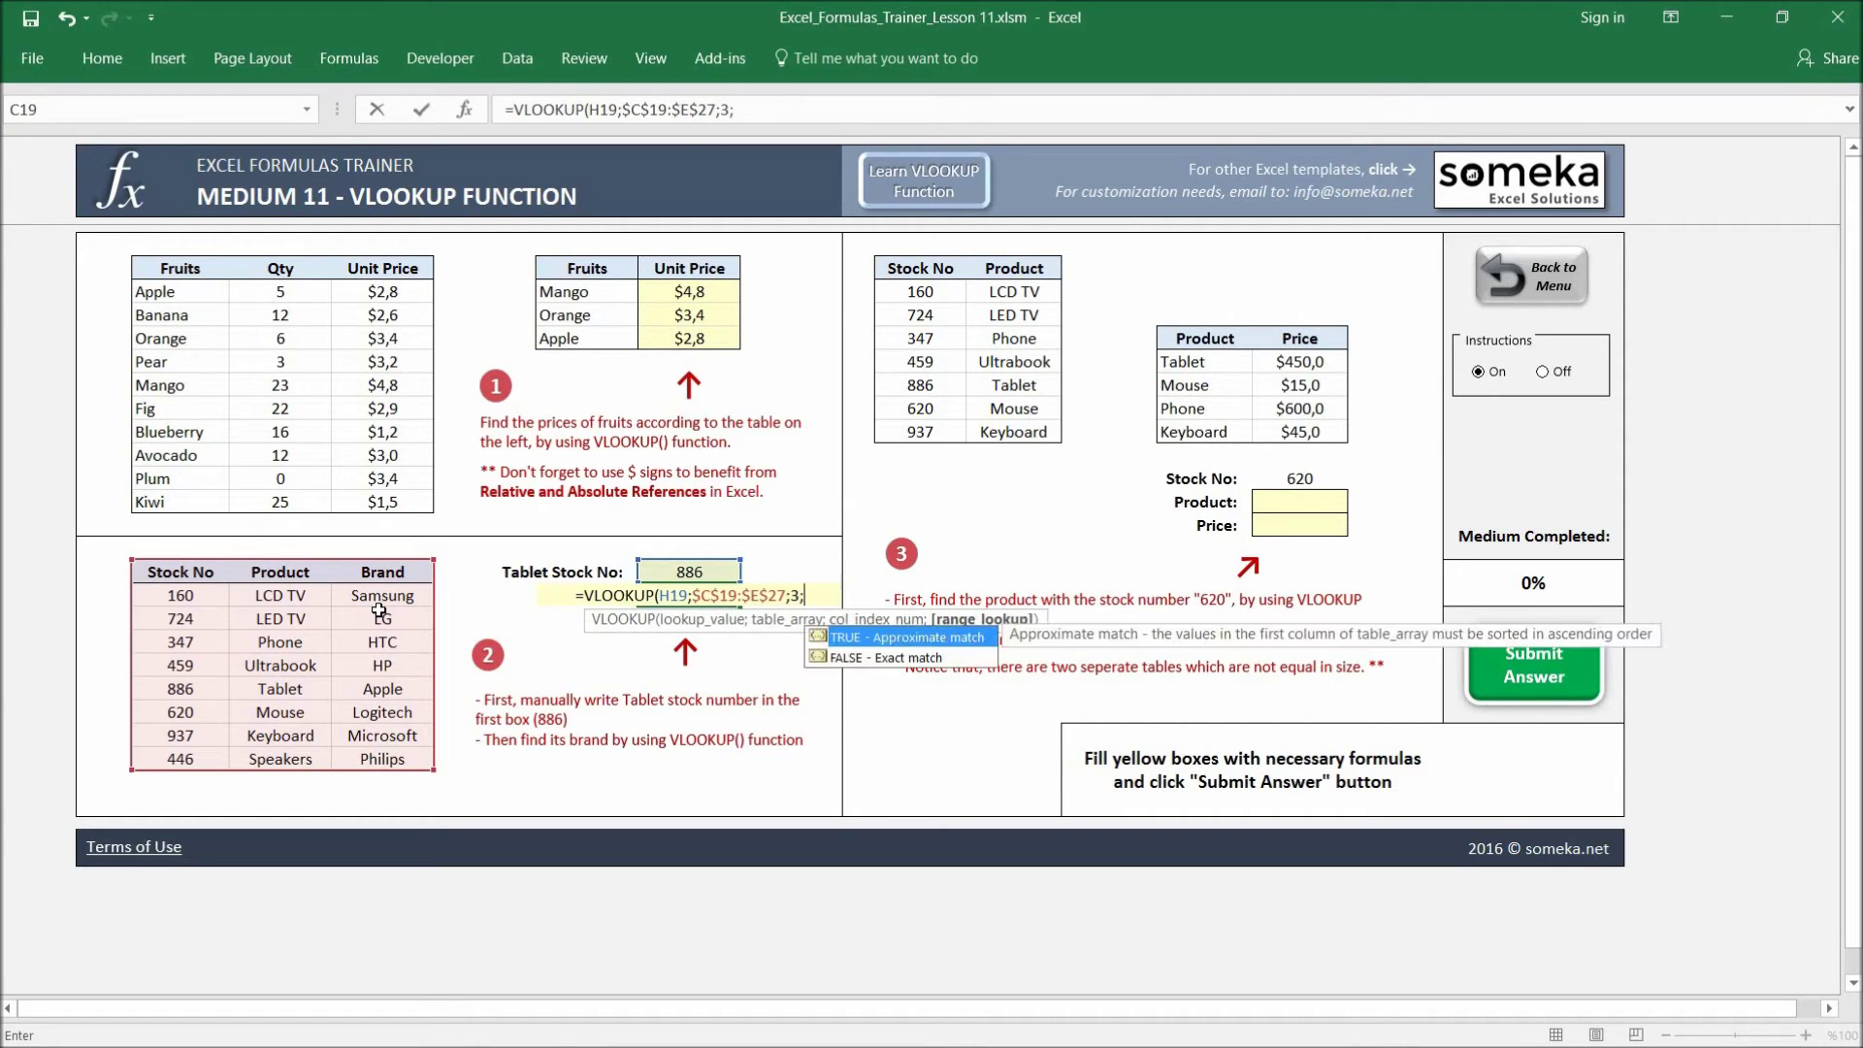
text())
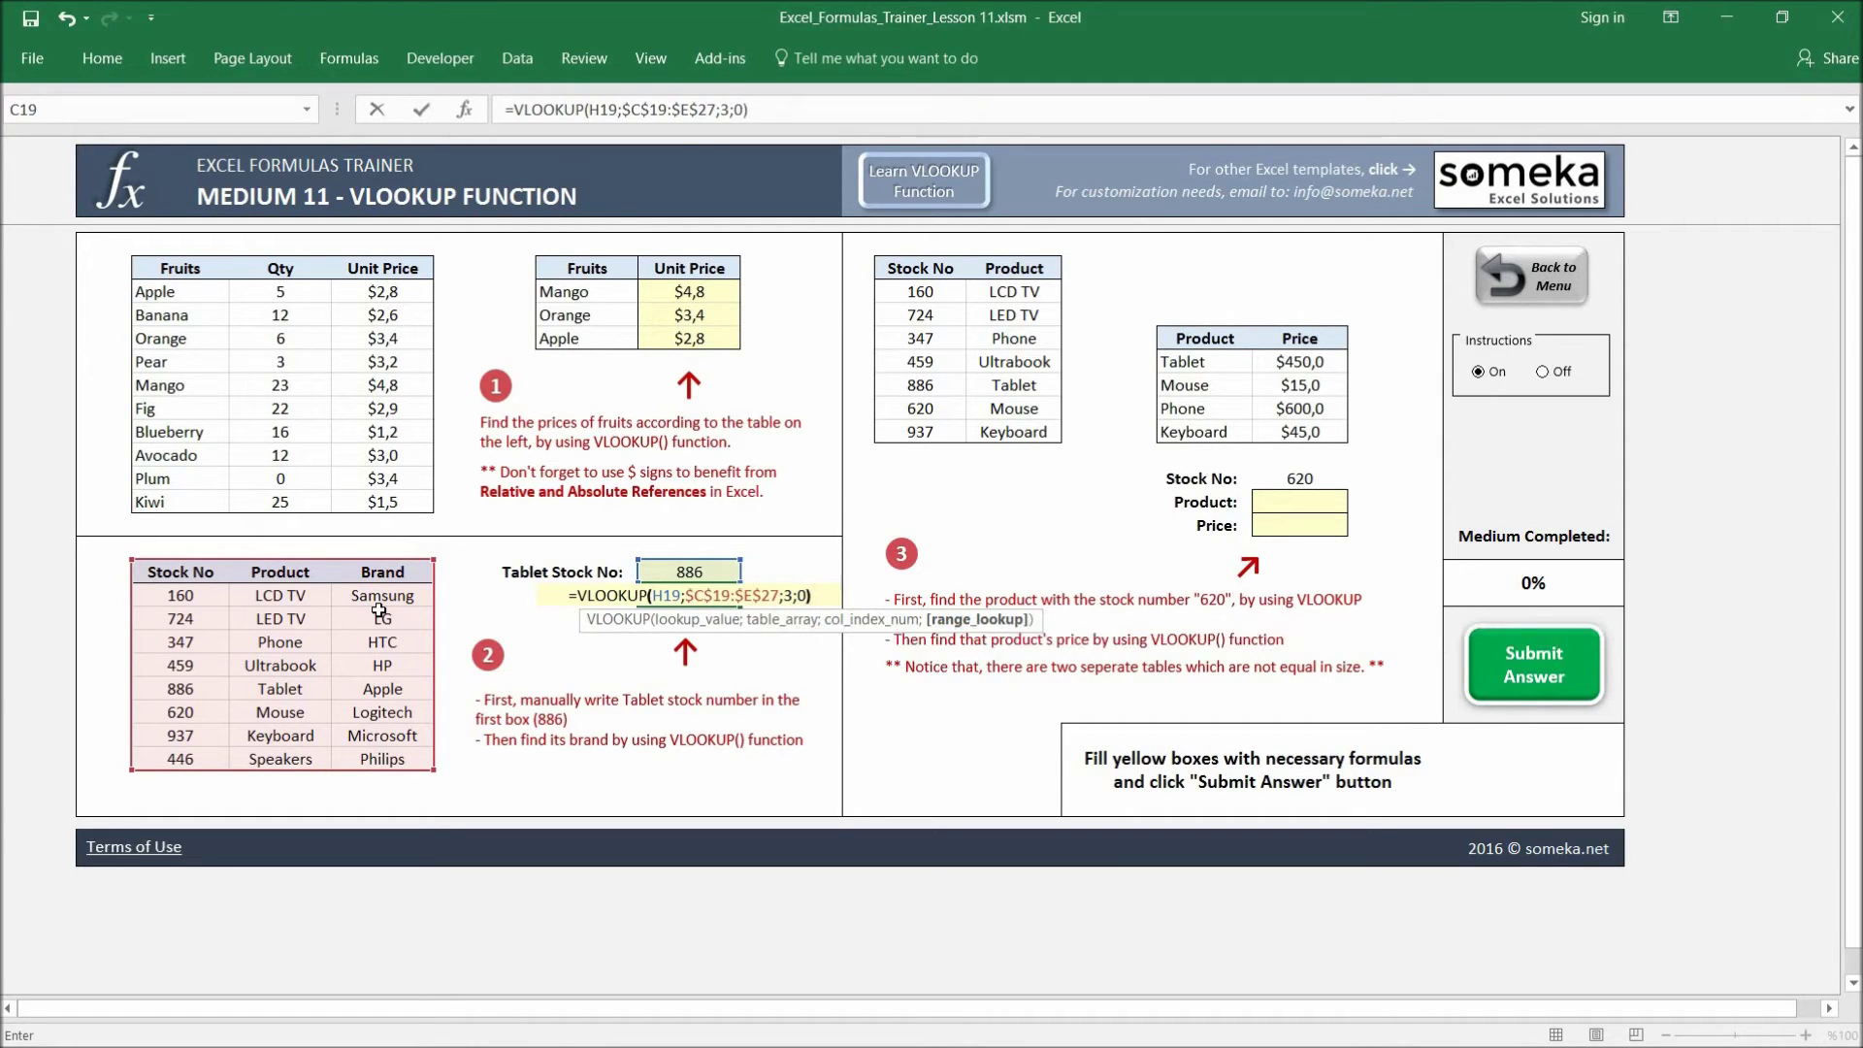
key(Return)
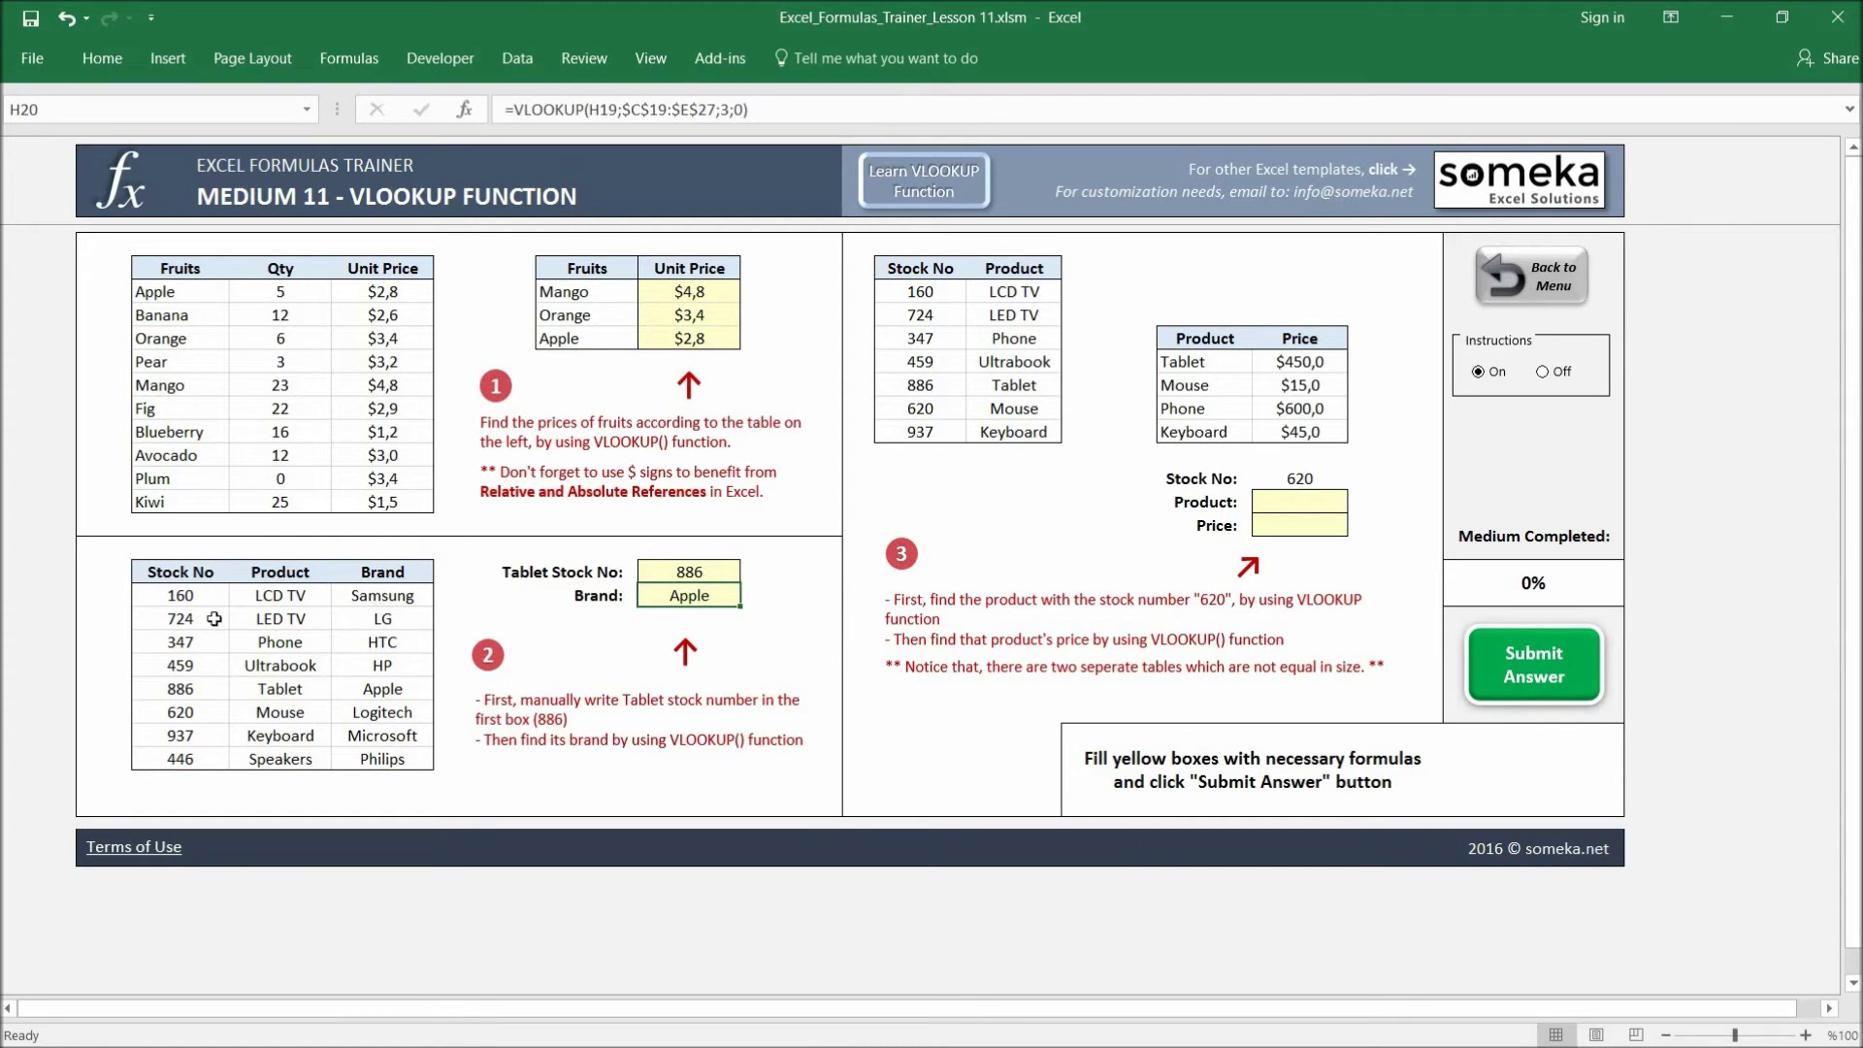
click(202, 689)
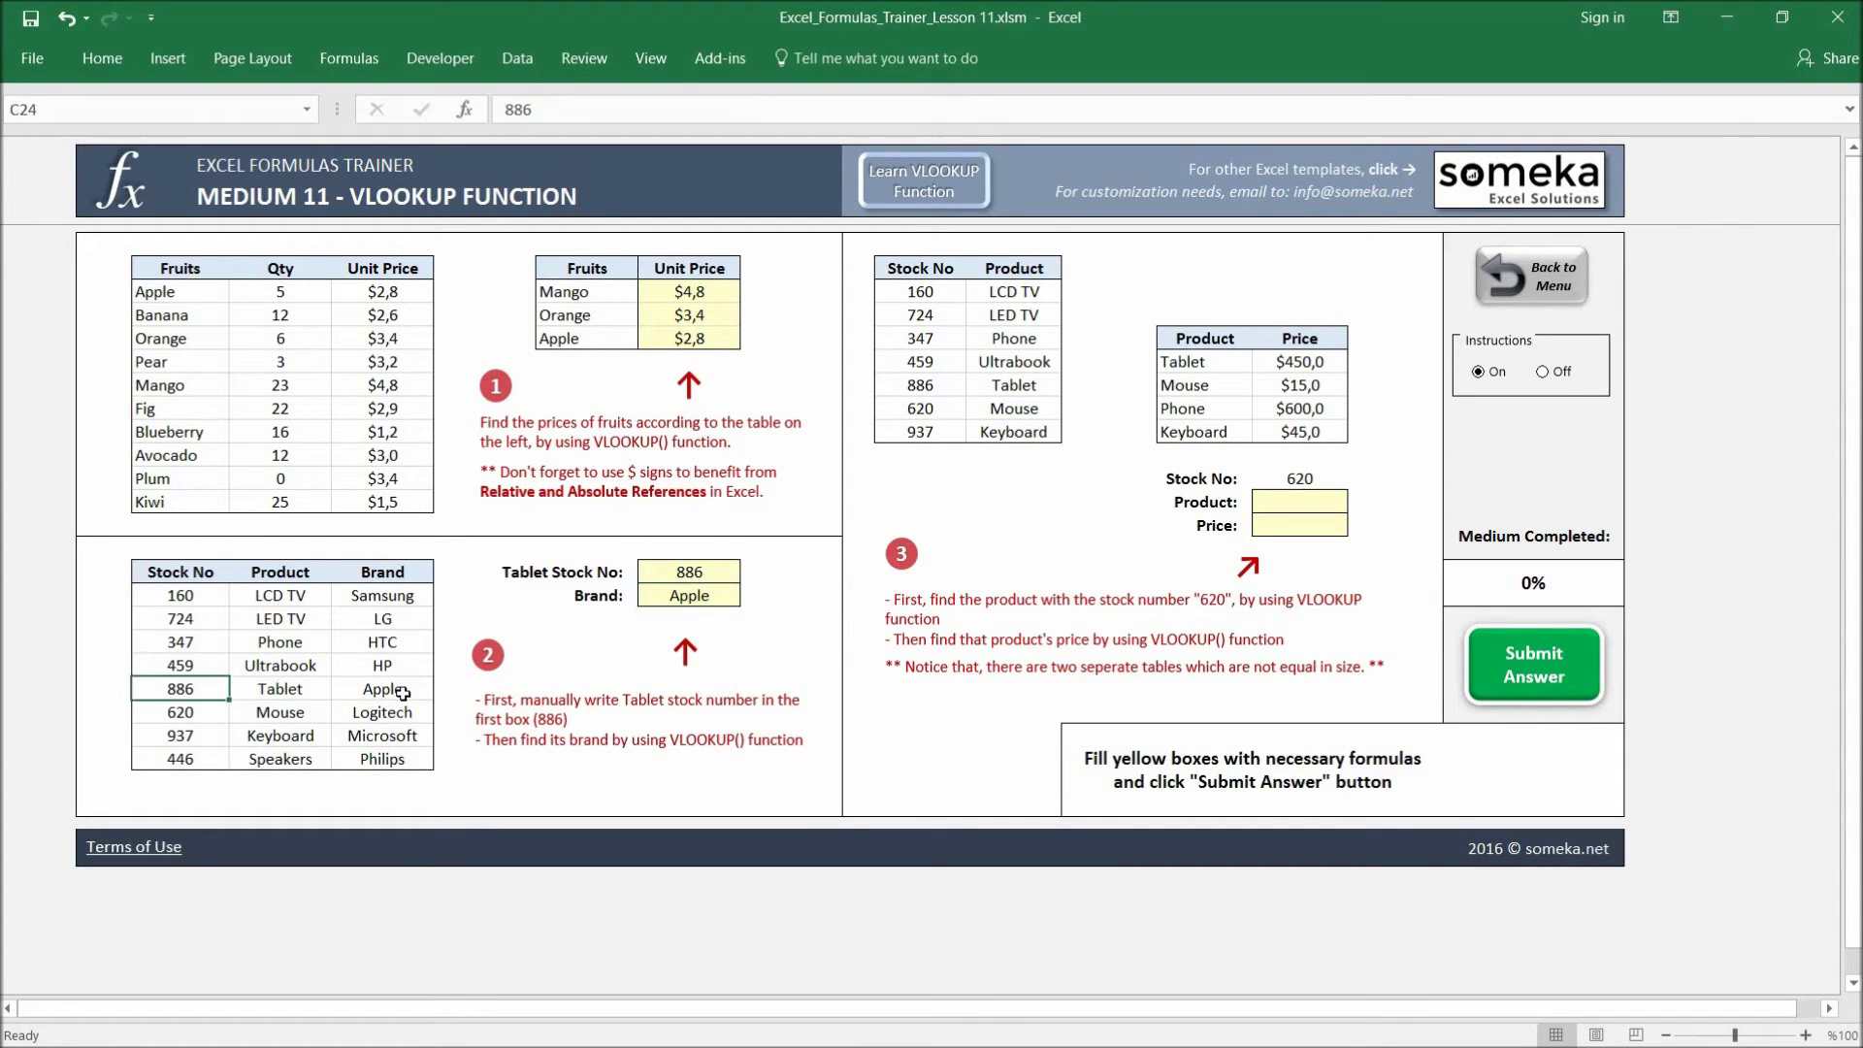
click(700, 574)
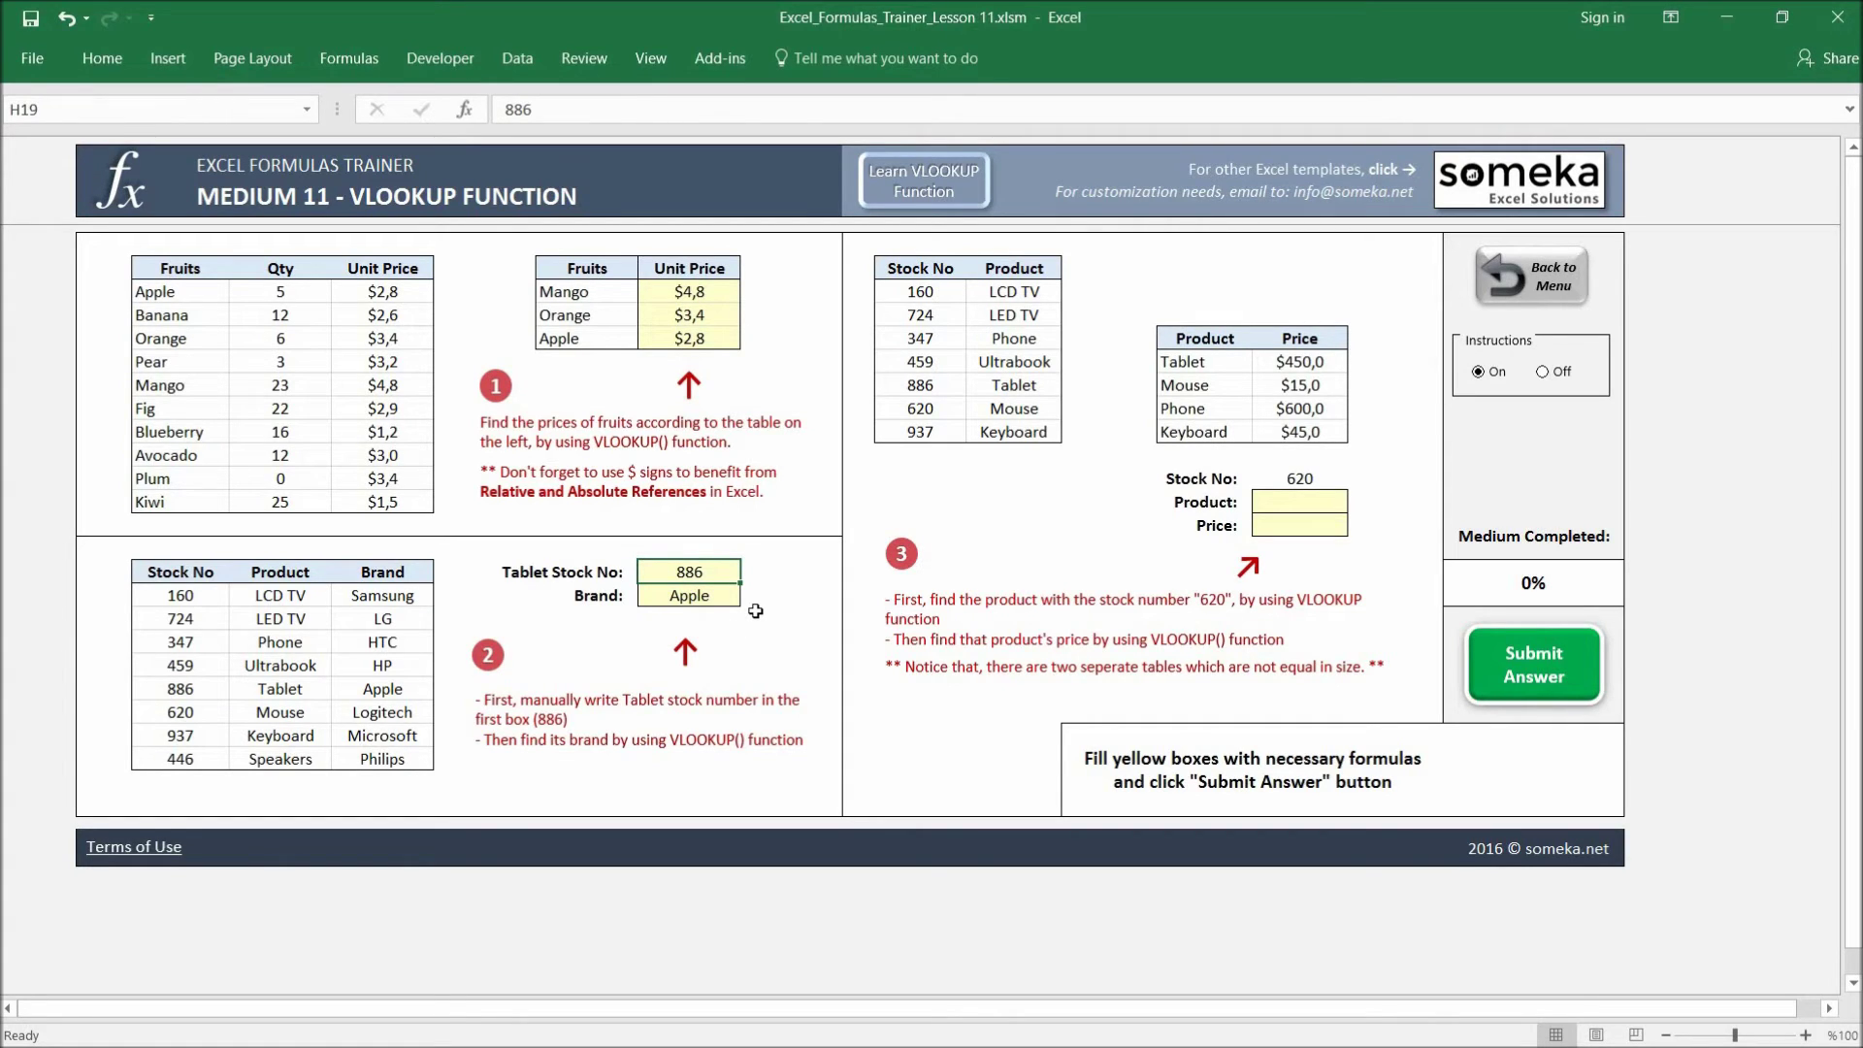
text(160)
key(Return)
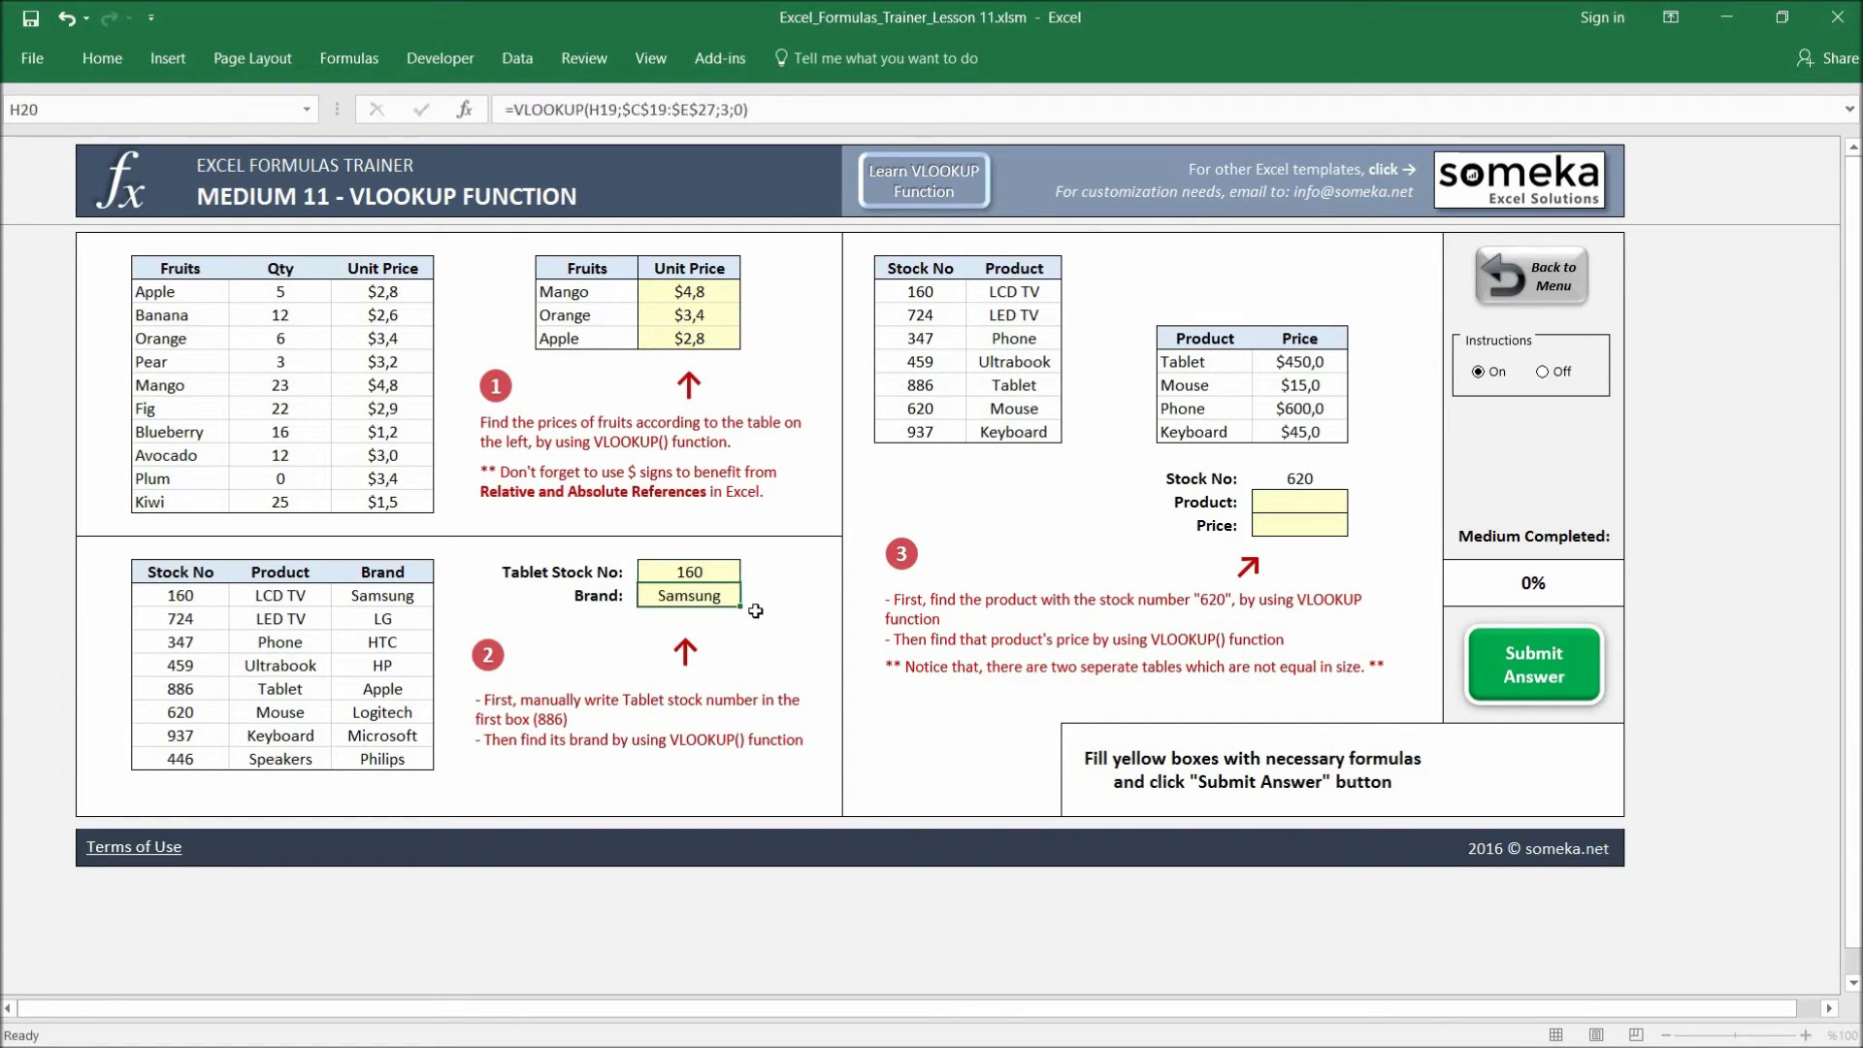
key(ctrl+z)
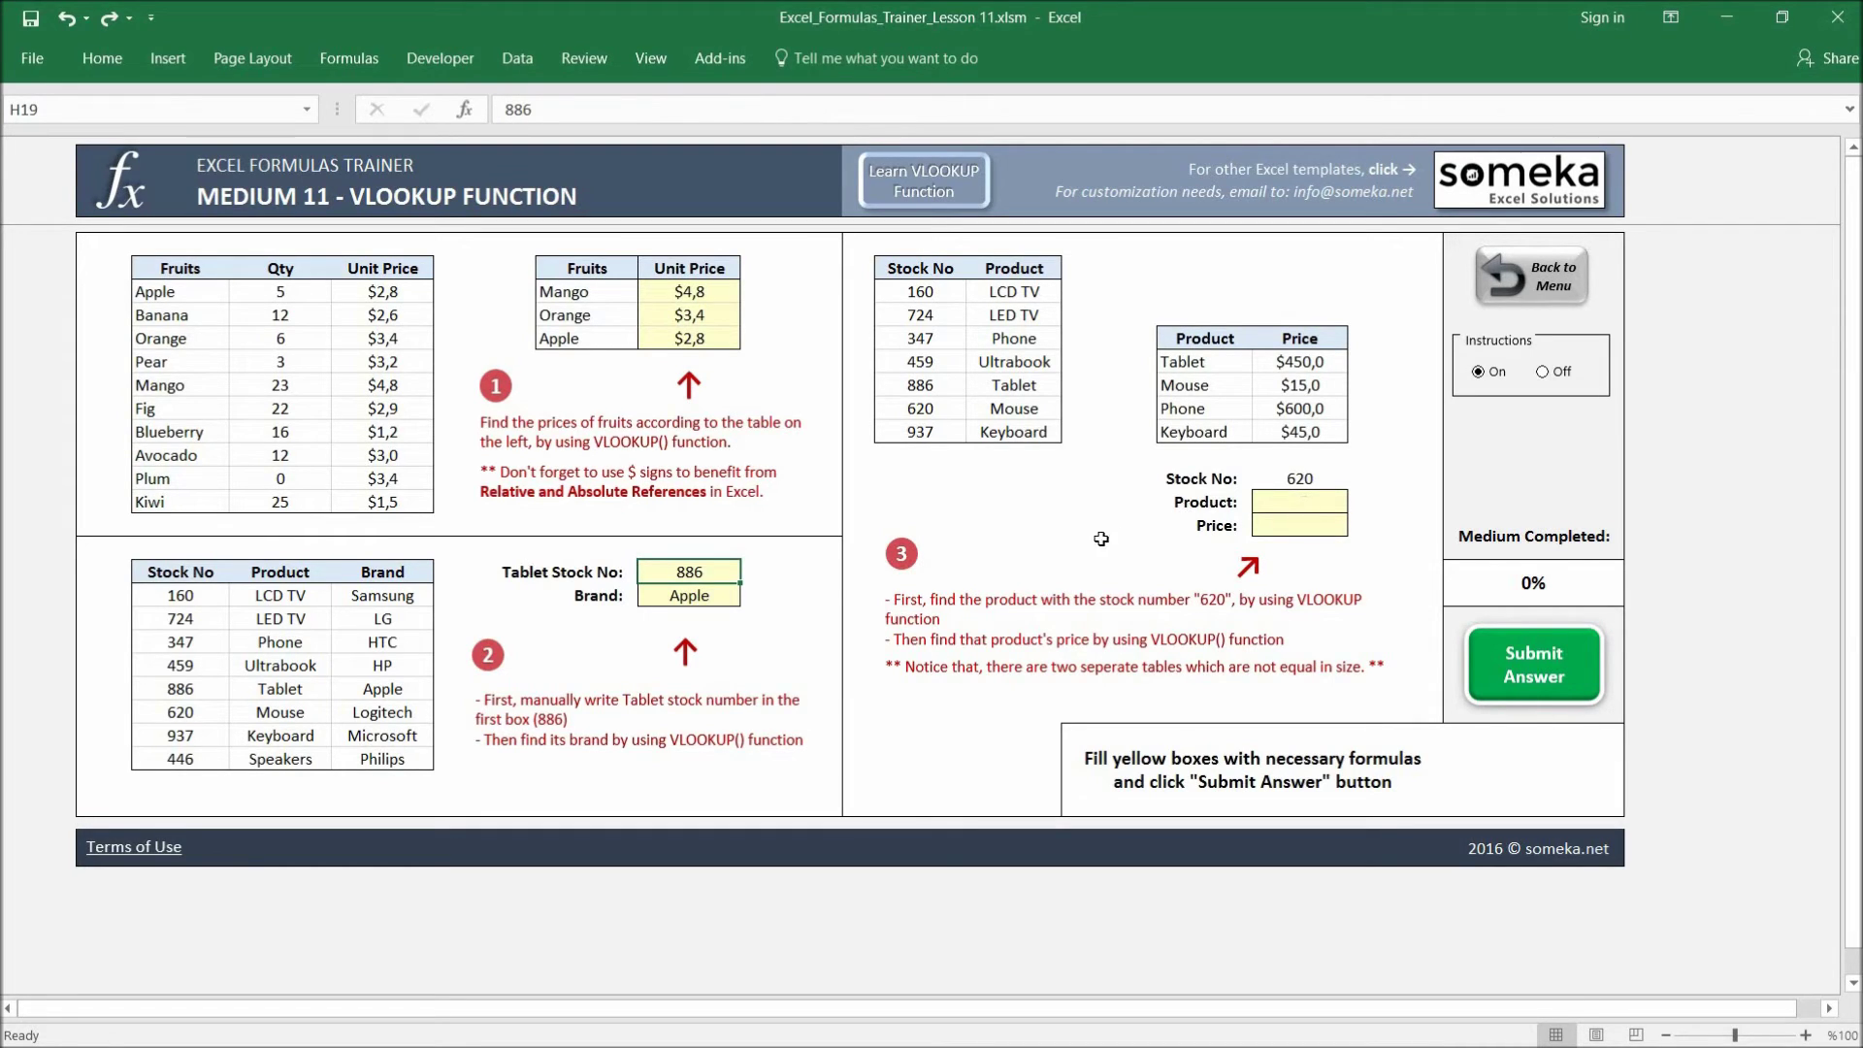
click(1298, 502)
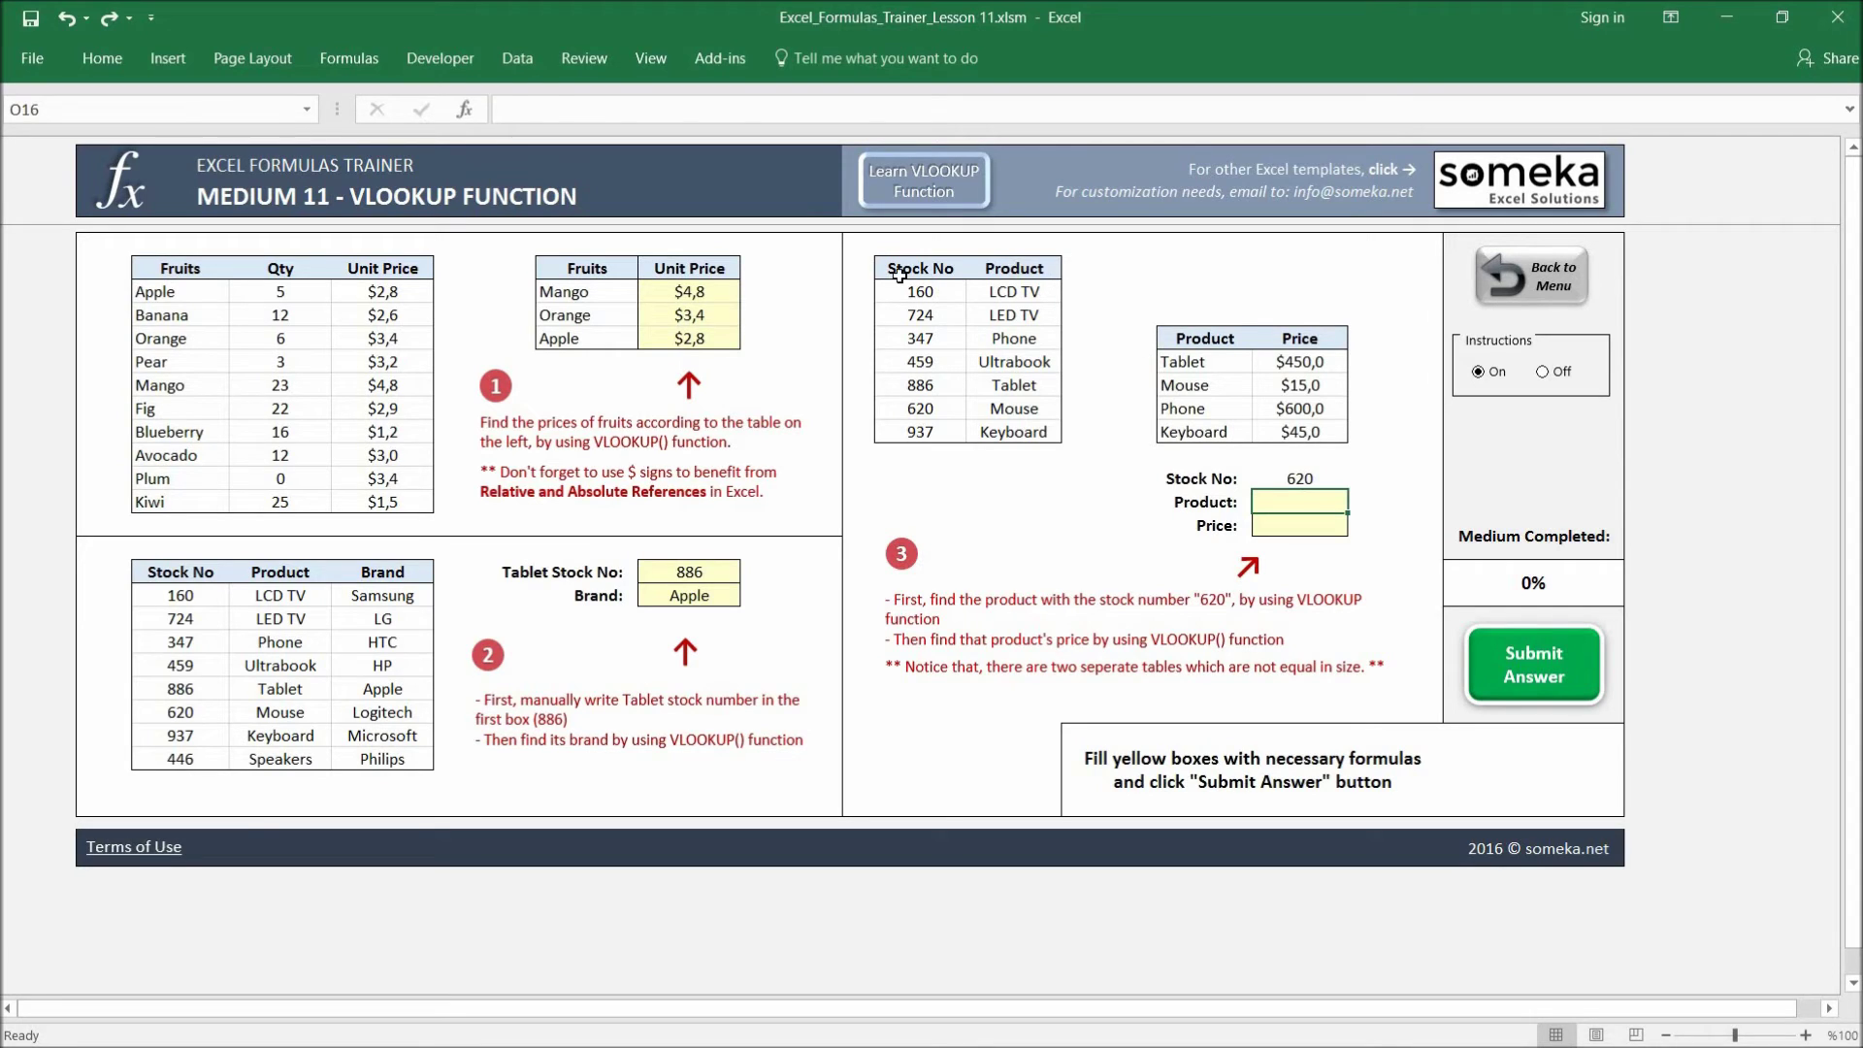
drag(897, 270, 1013, 270)
drag(1028, 344, 1033, 427)
drag(1182, 339, 1300, 437)
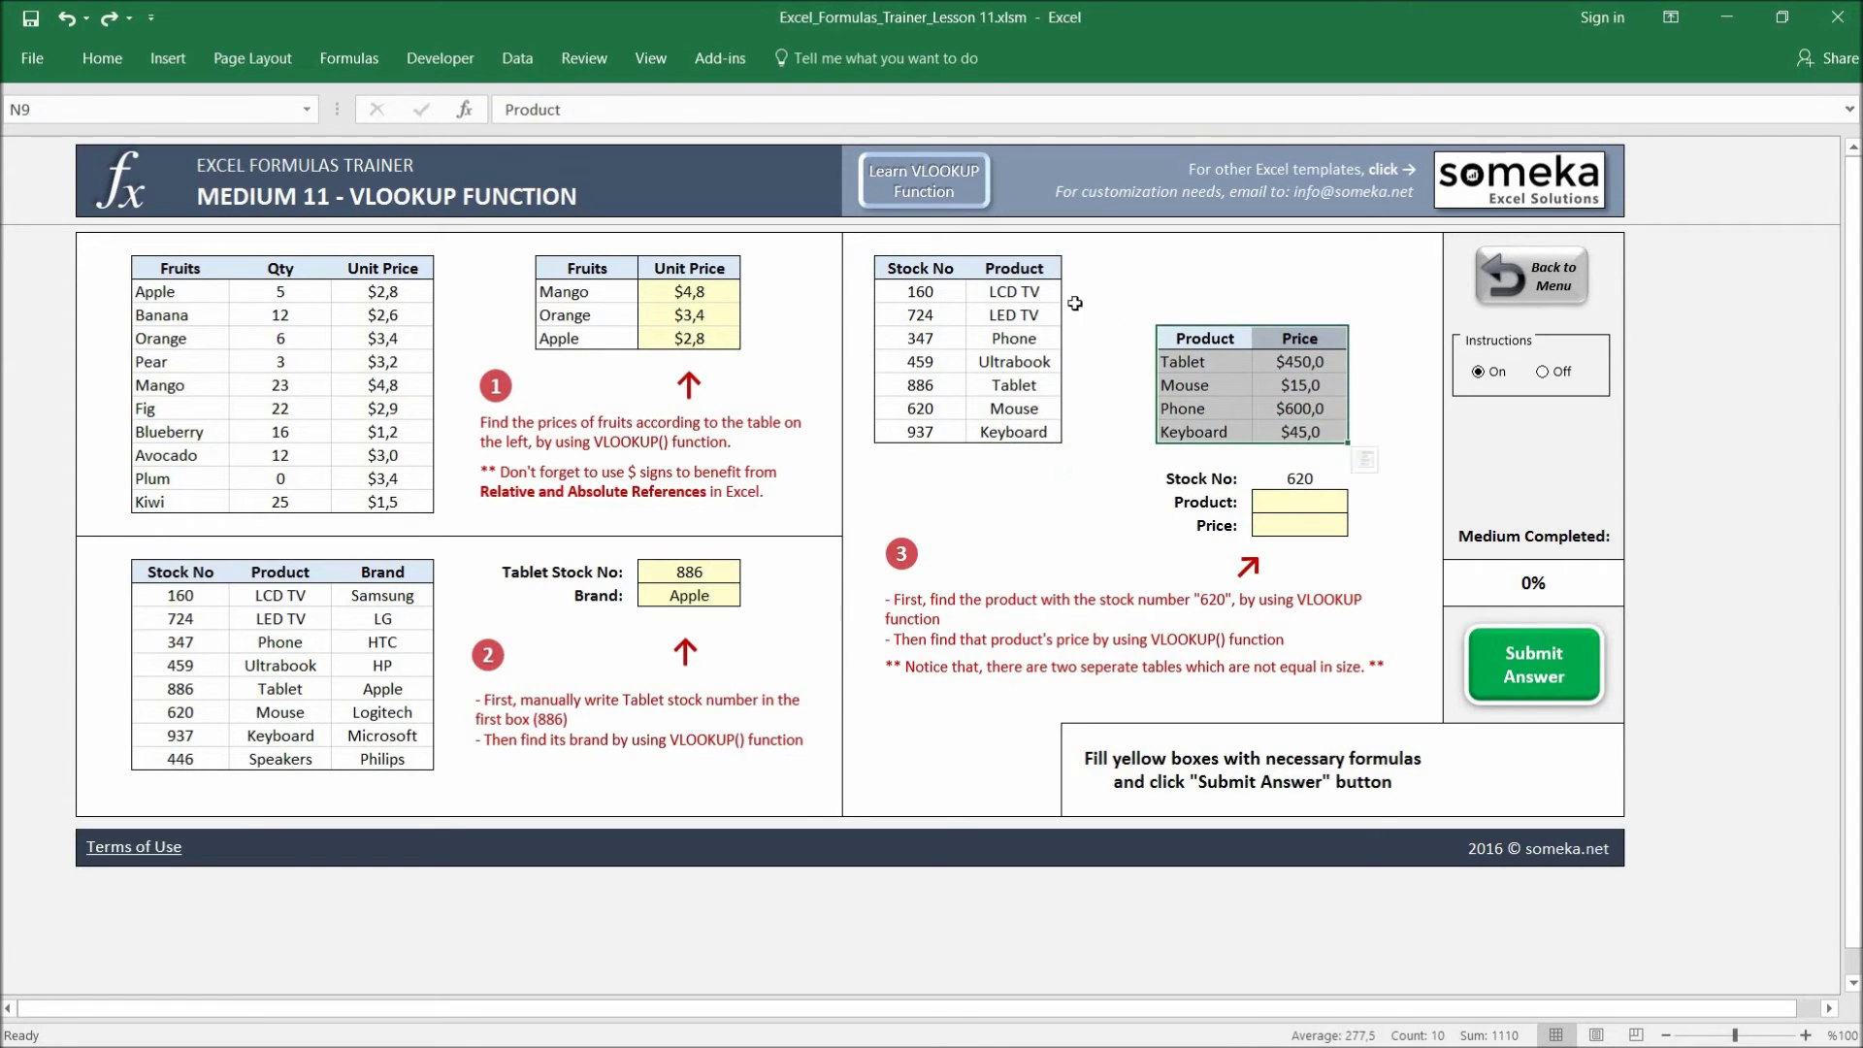
drag(1203, 339, 1316, 430)
click(1305, 502)
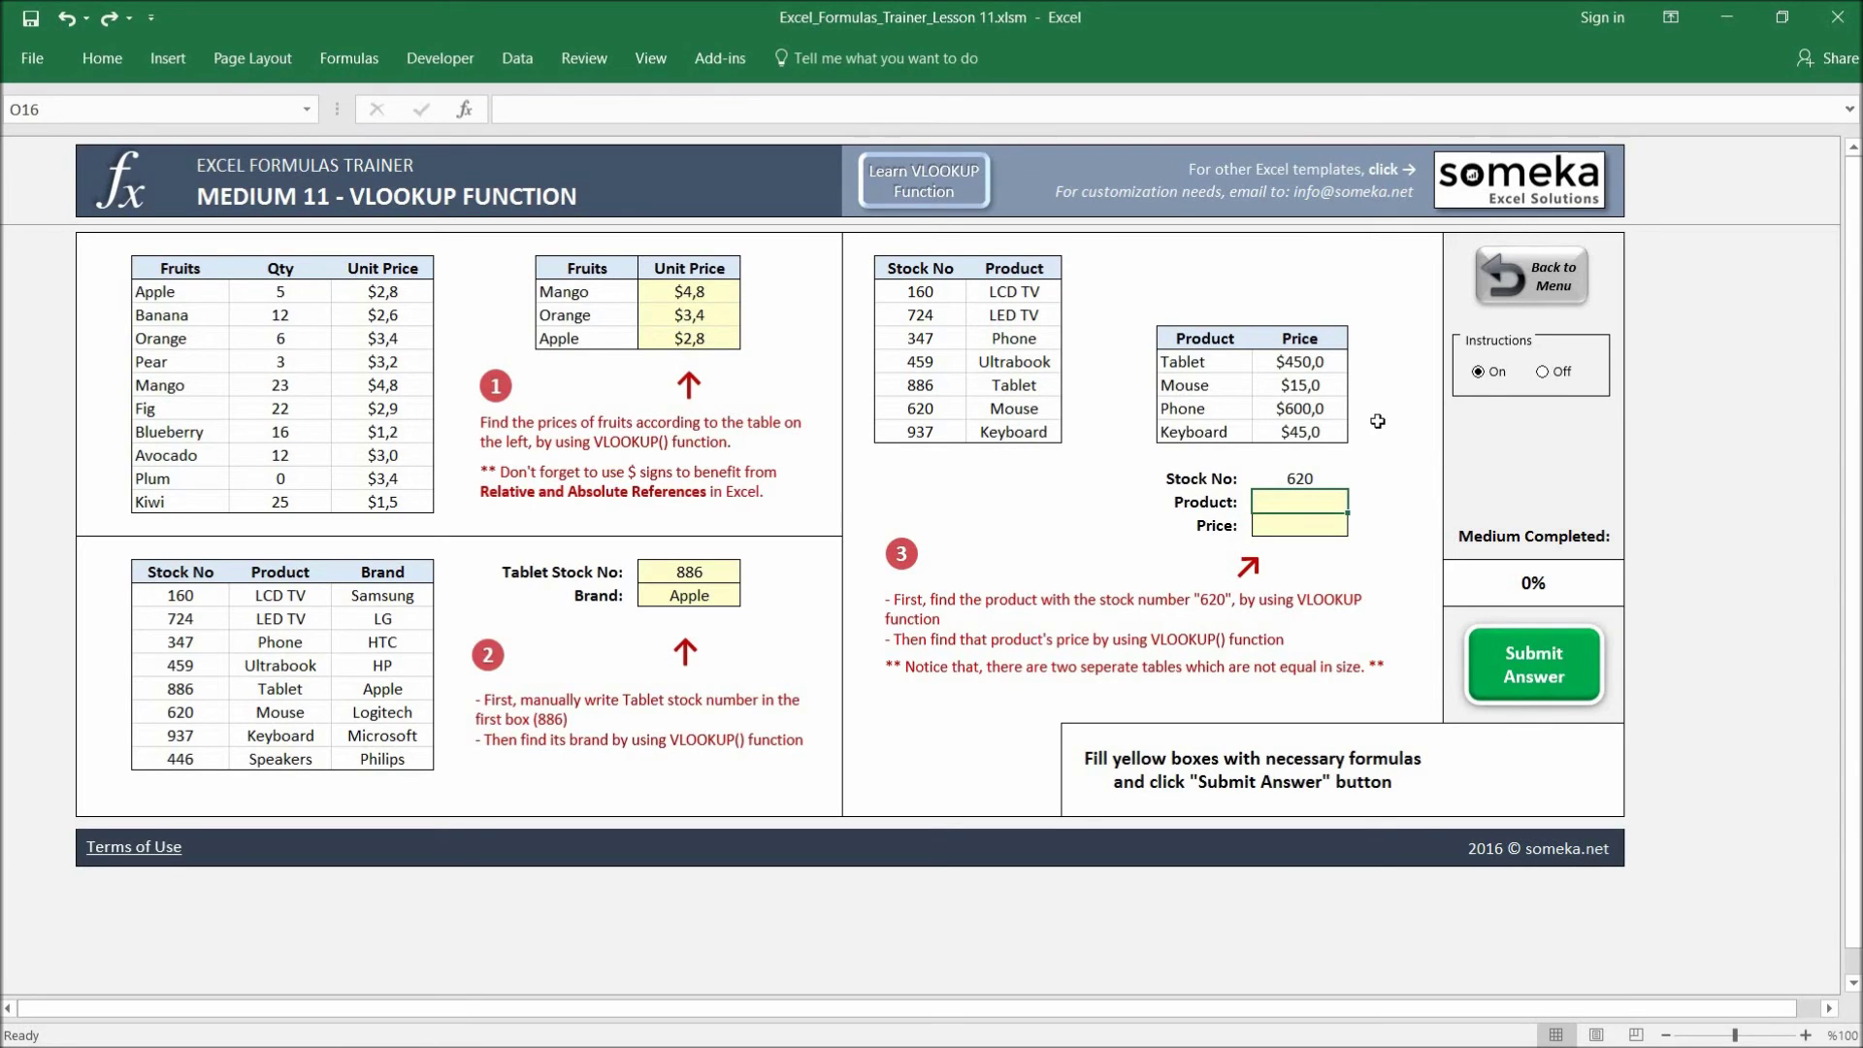
Enter =VLOOKUP(O15;K6:L13;2;0) in the Product box, returning Mouse for stock 620.
text(=)
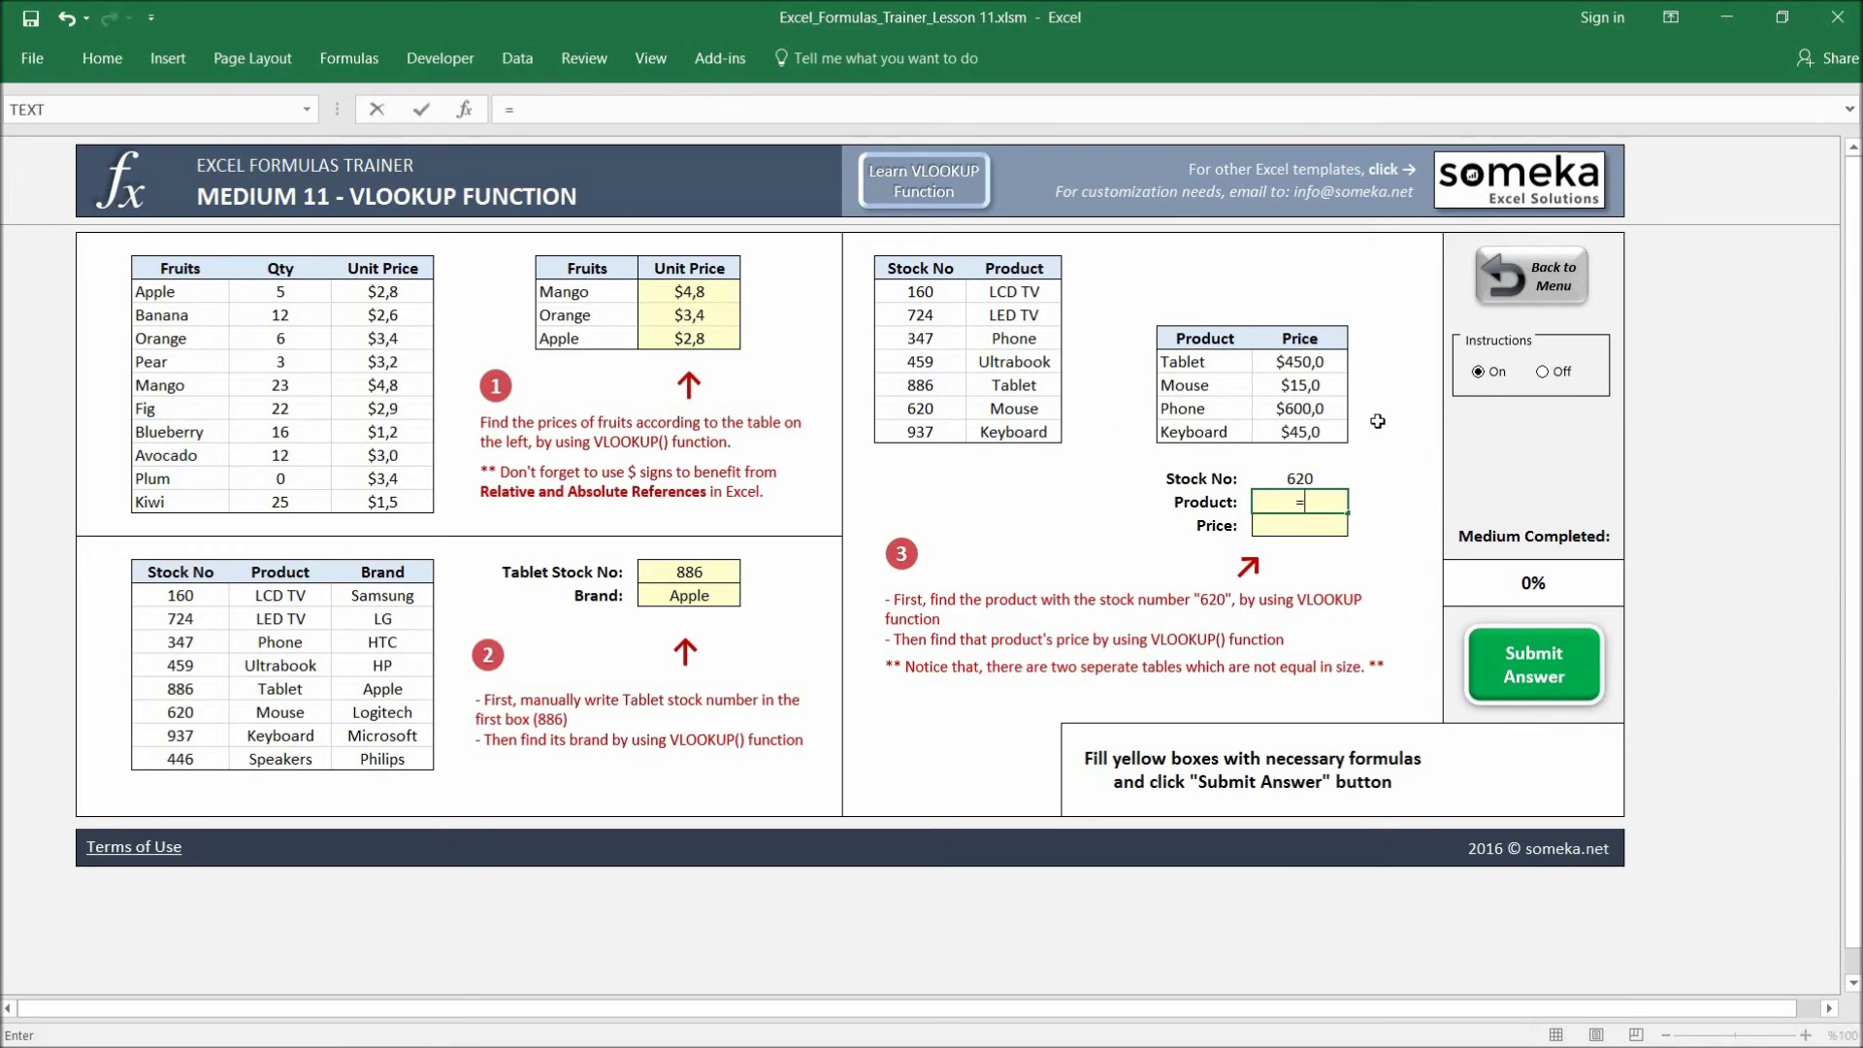
text(vlook)
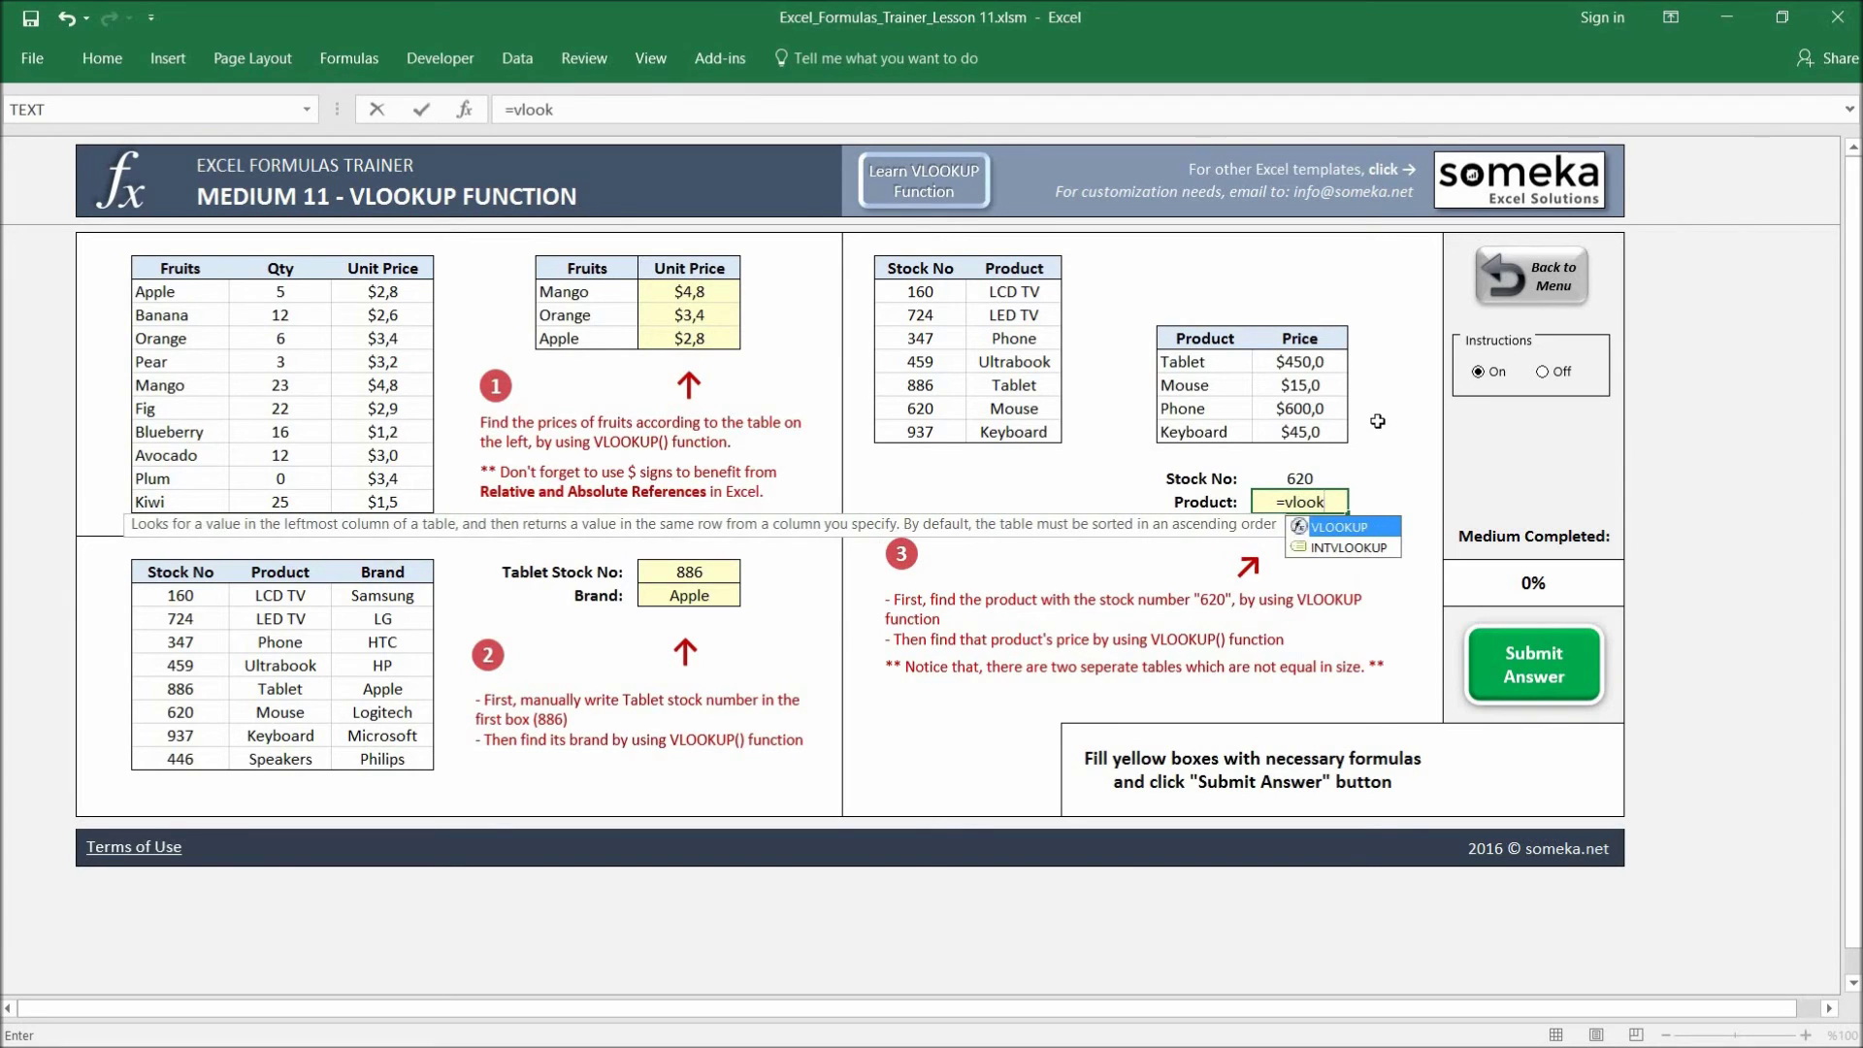
key(Tab)
click(1303, 476)
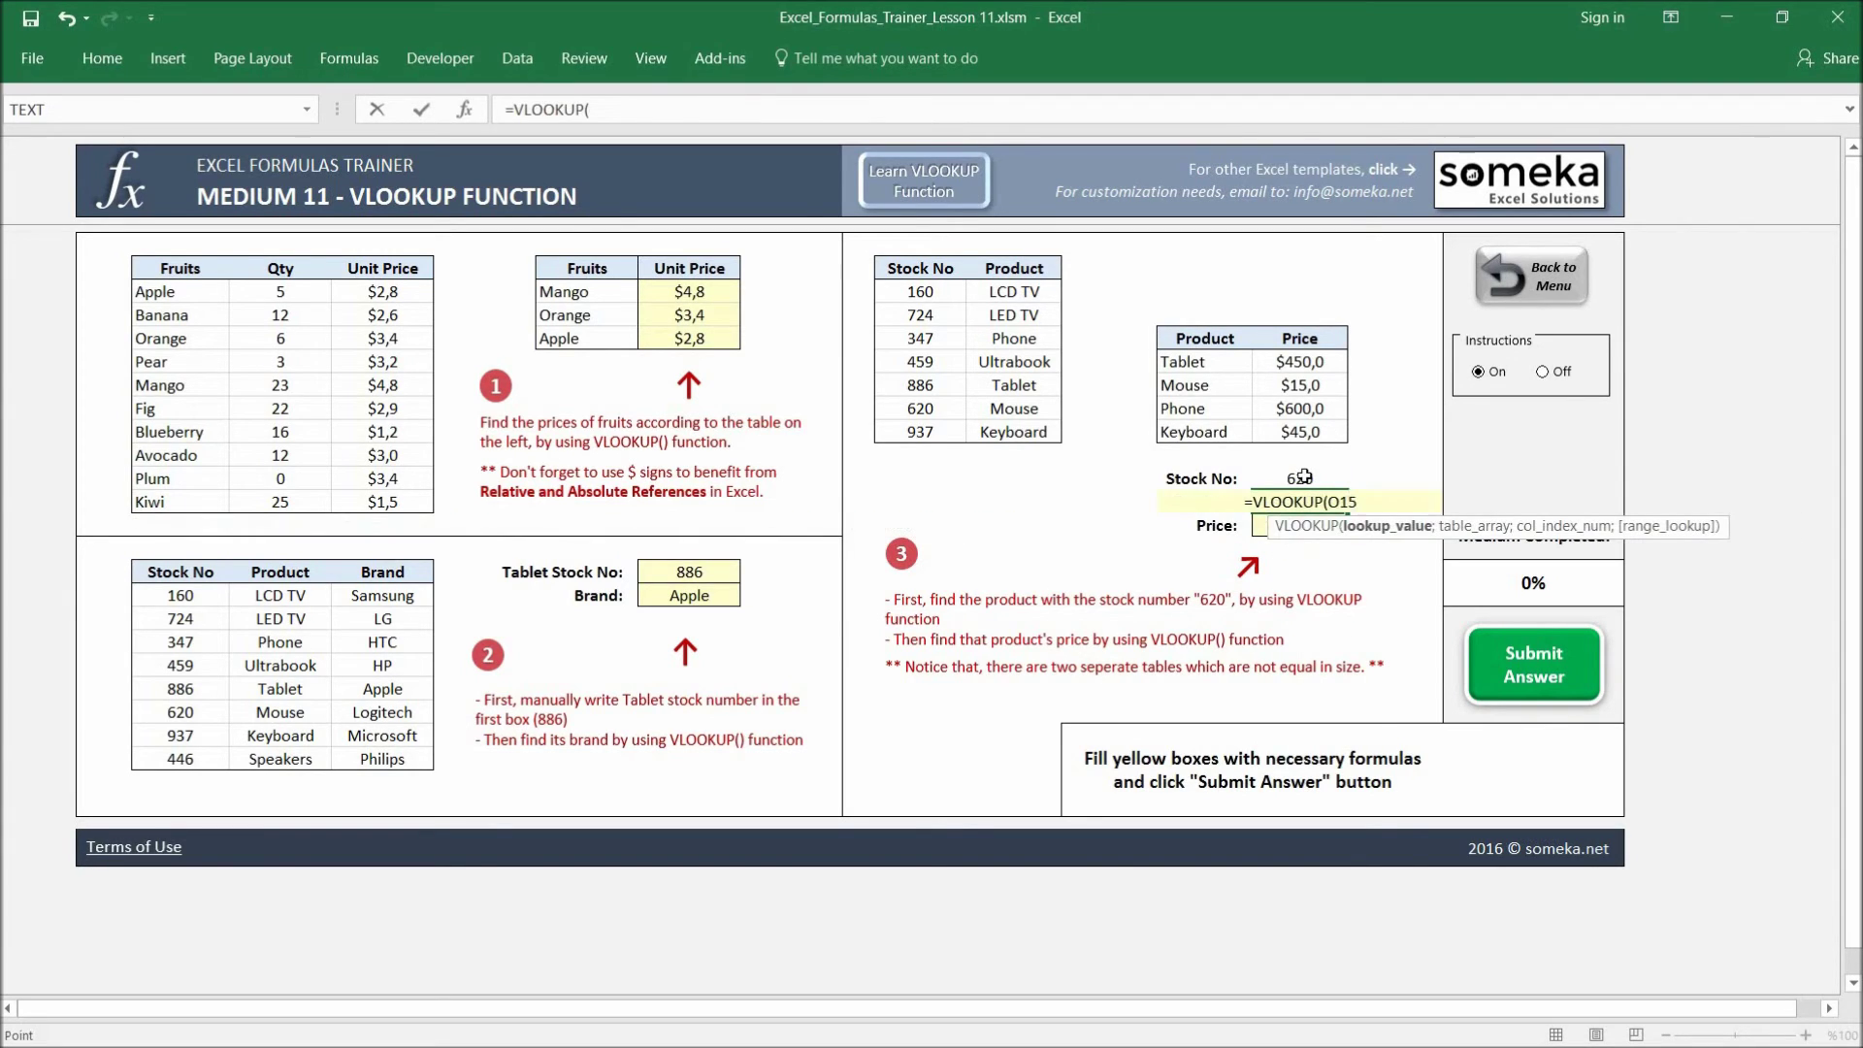
text(;)
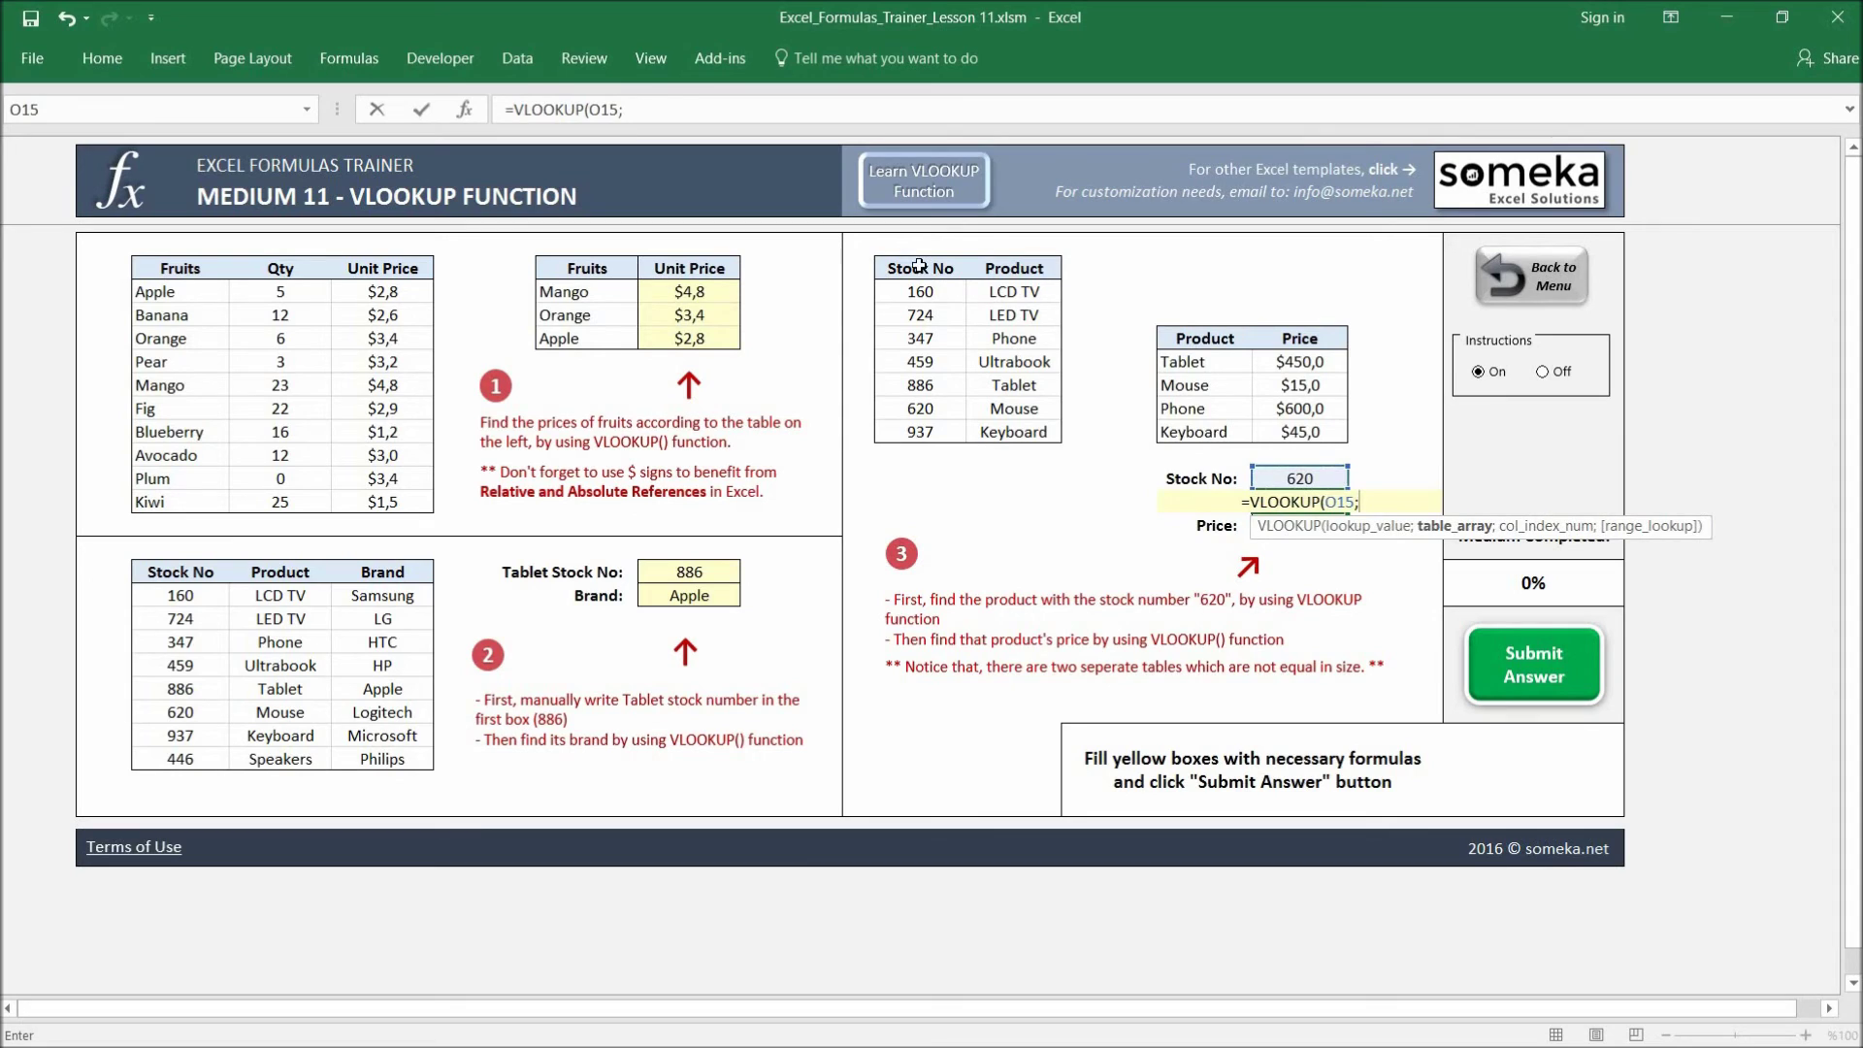
drag(919, 266, 1029, 432)
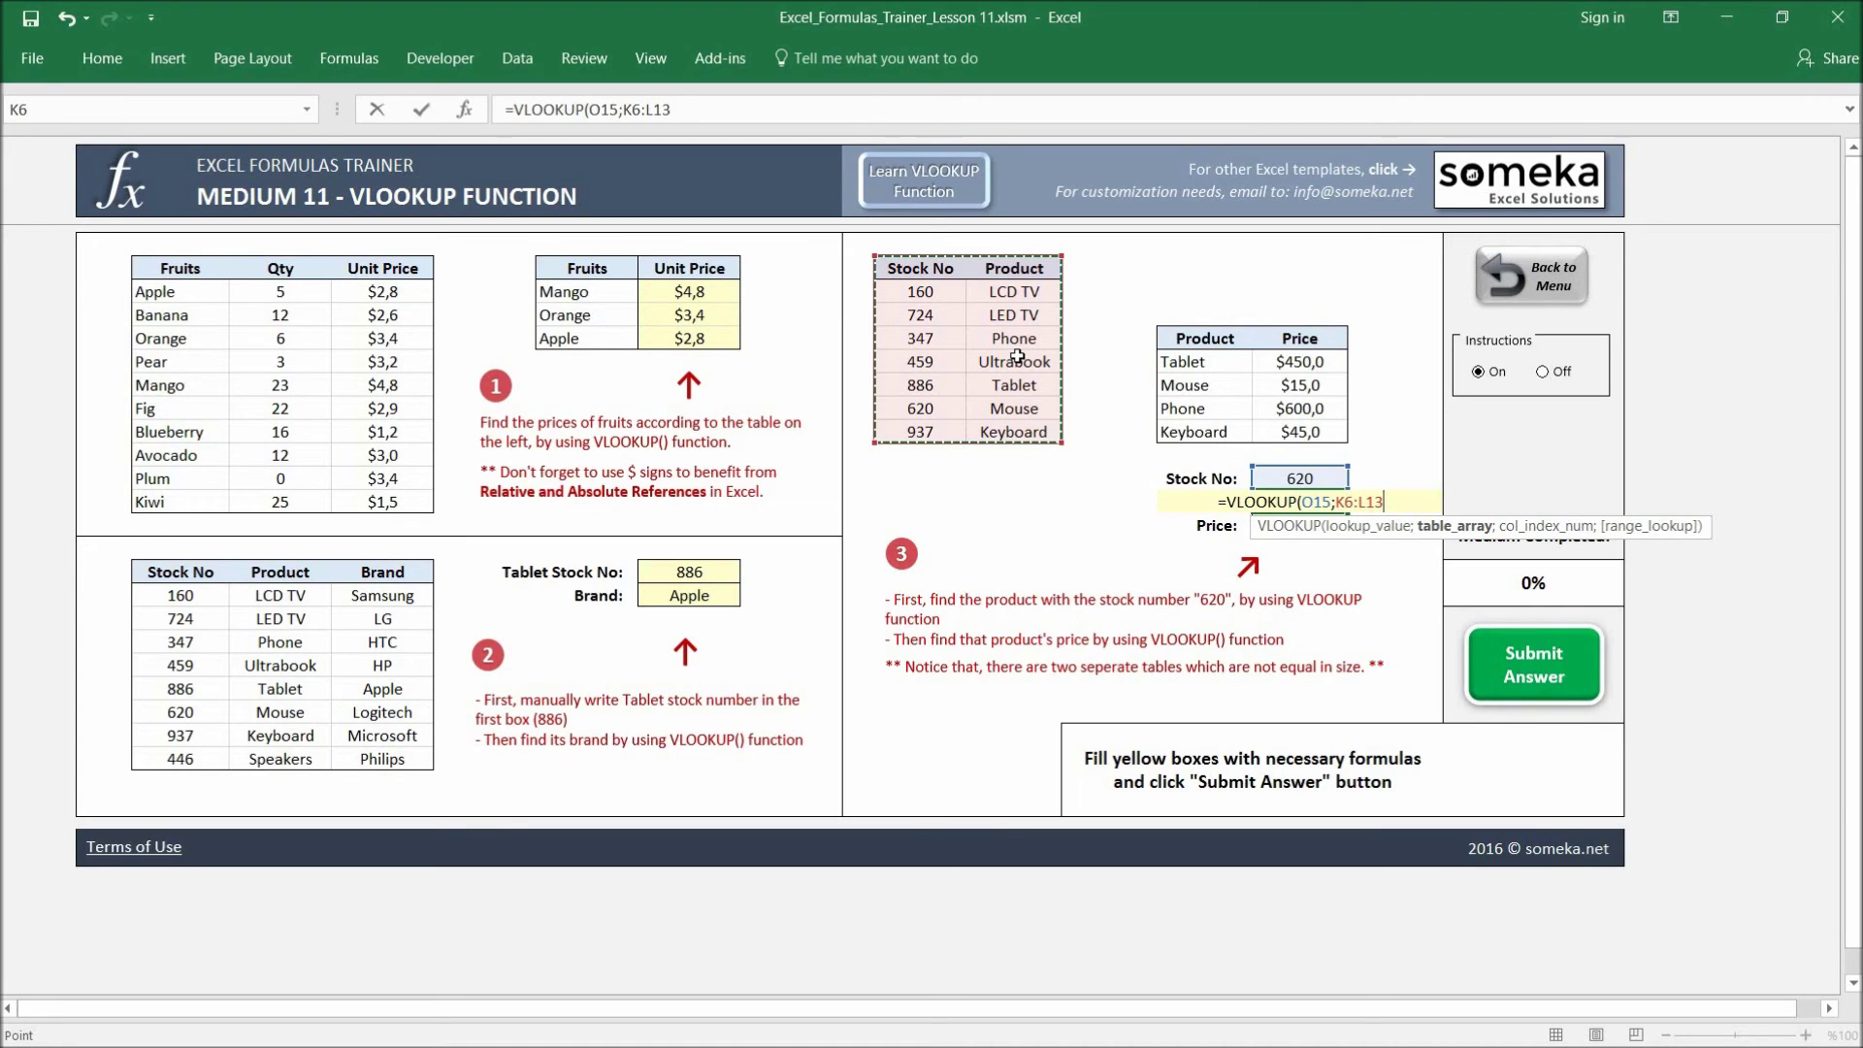
text(;)
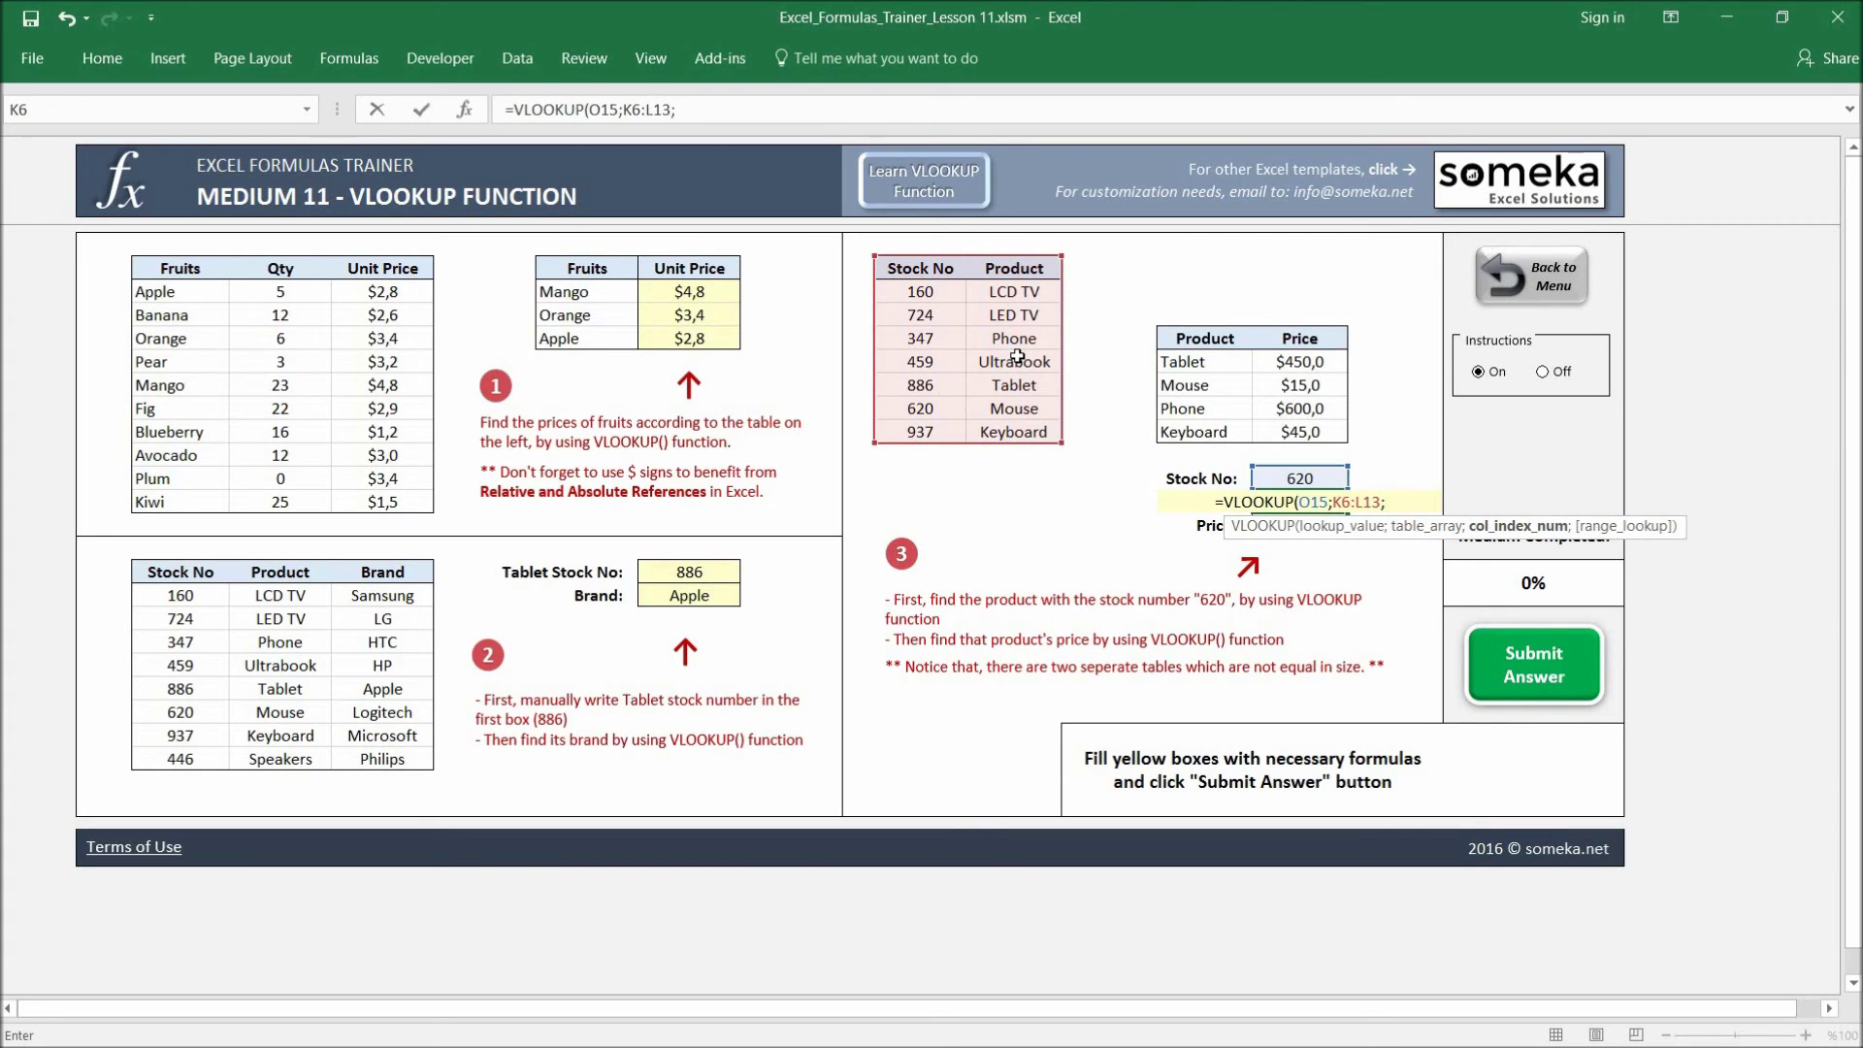
text(2)
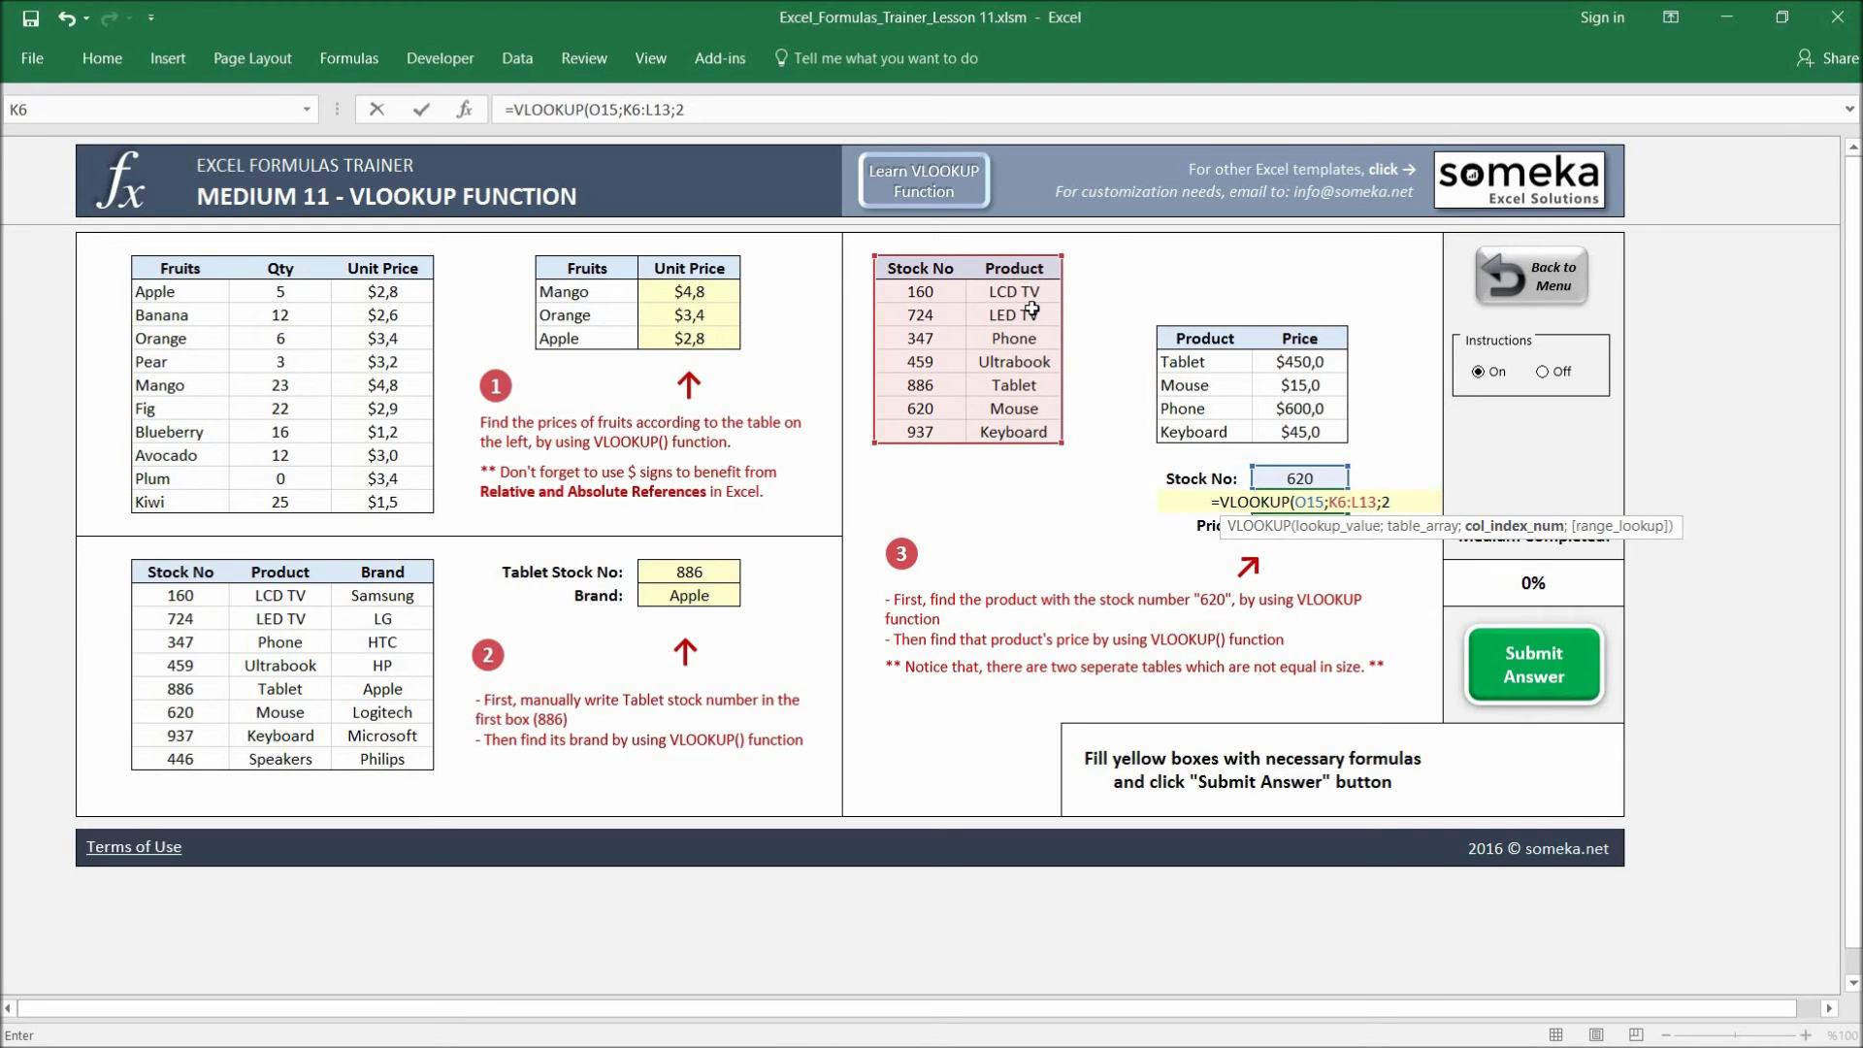
text(;0)
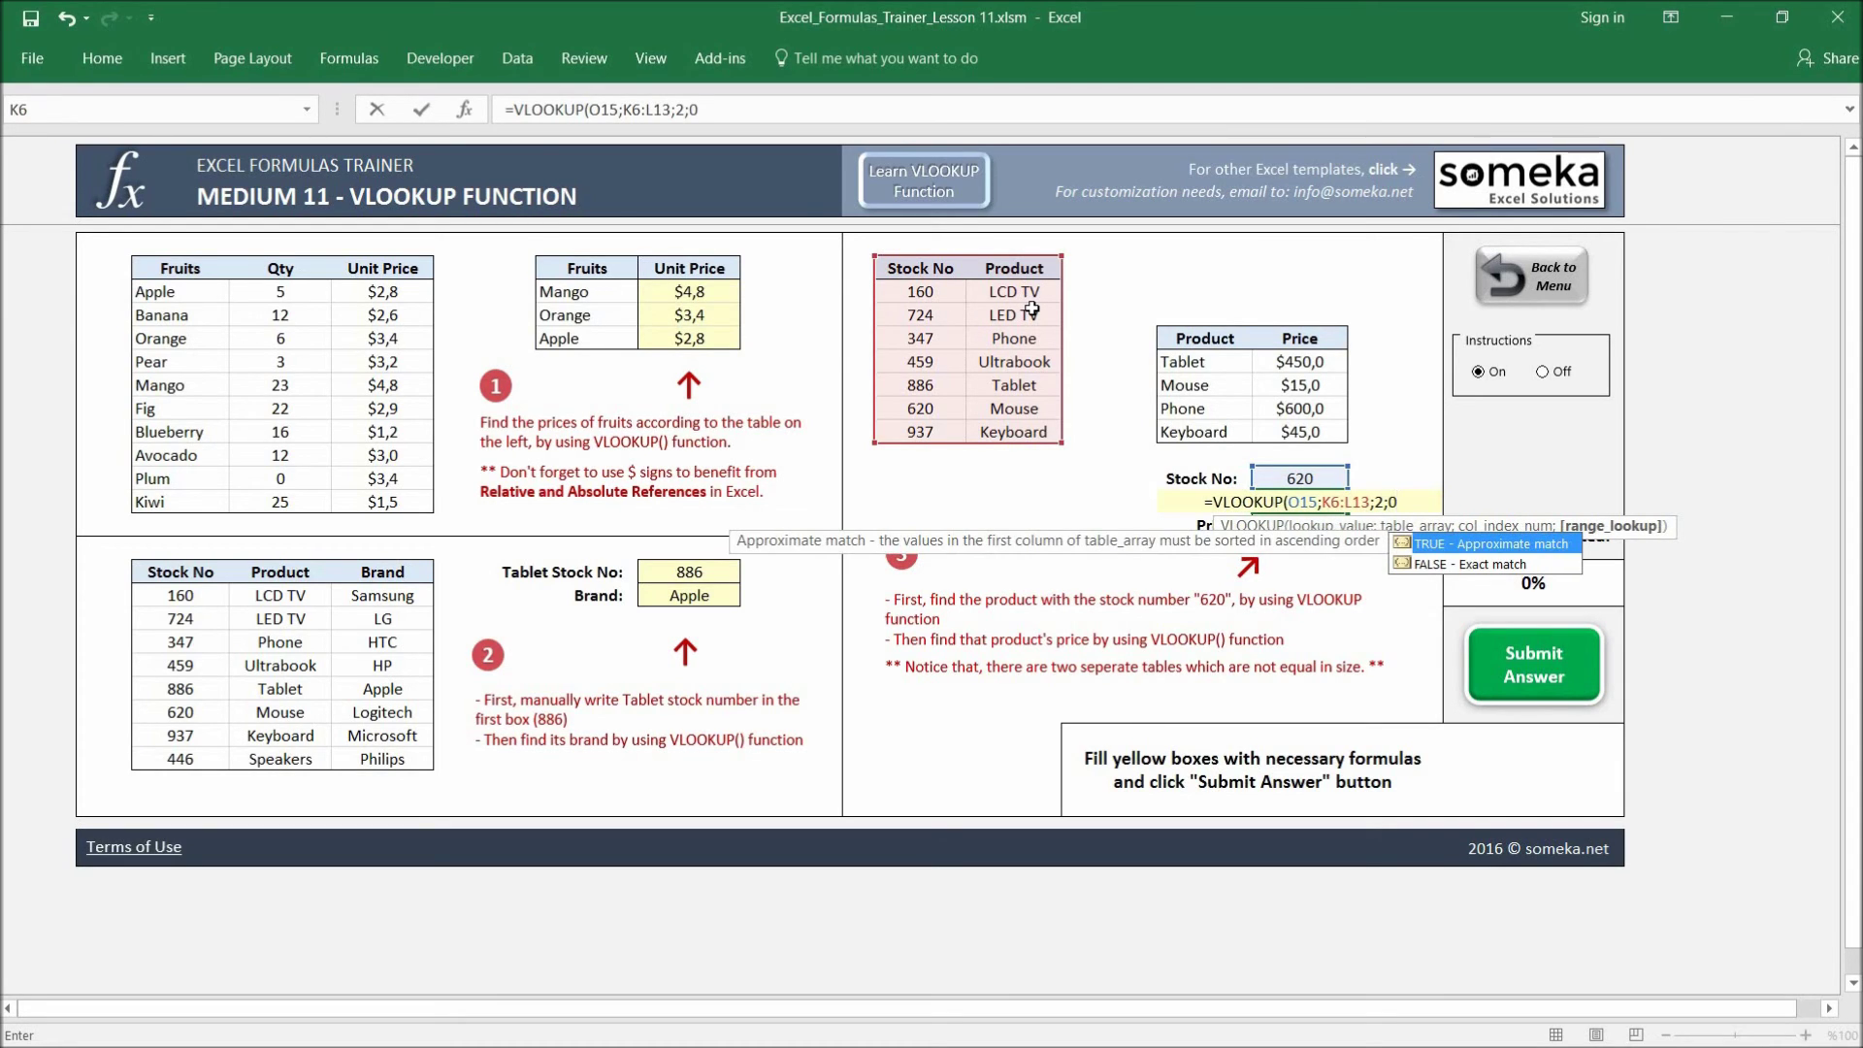
text())
key(Return)
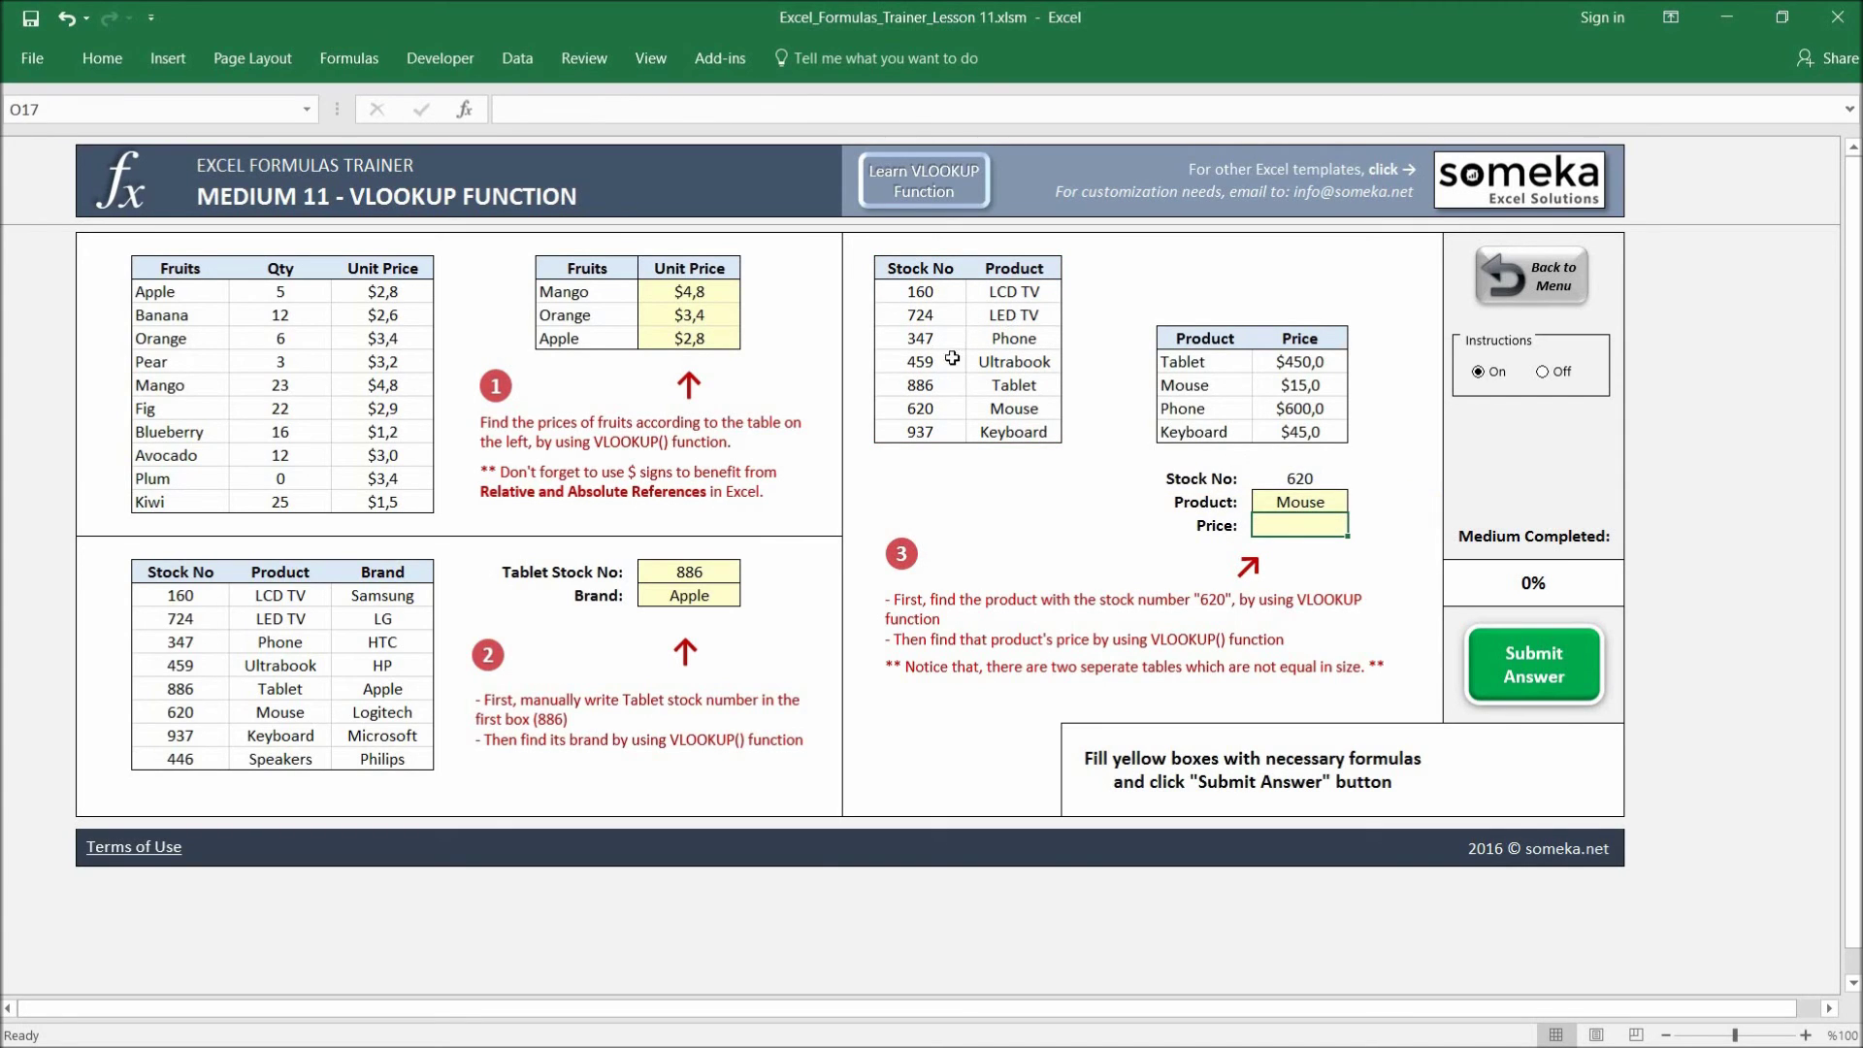
click(948, 410)
click(1027, 406)
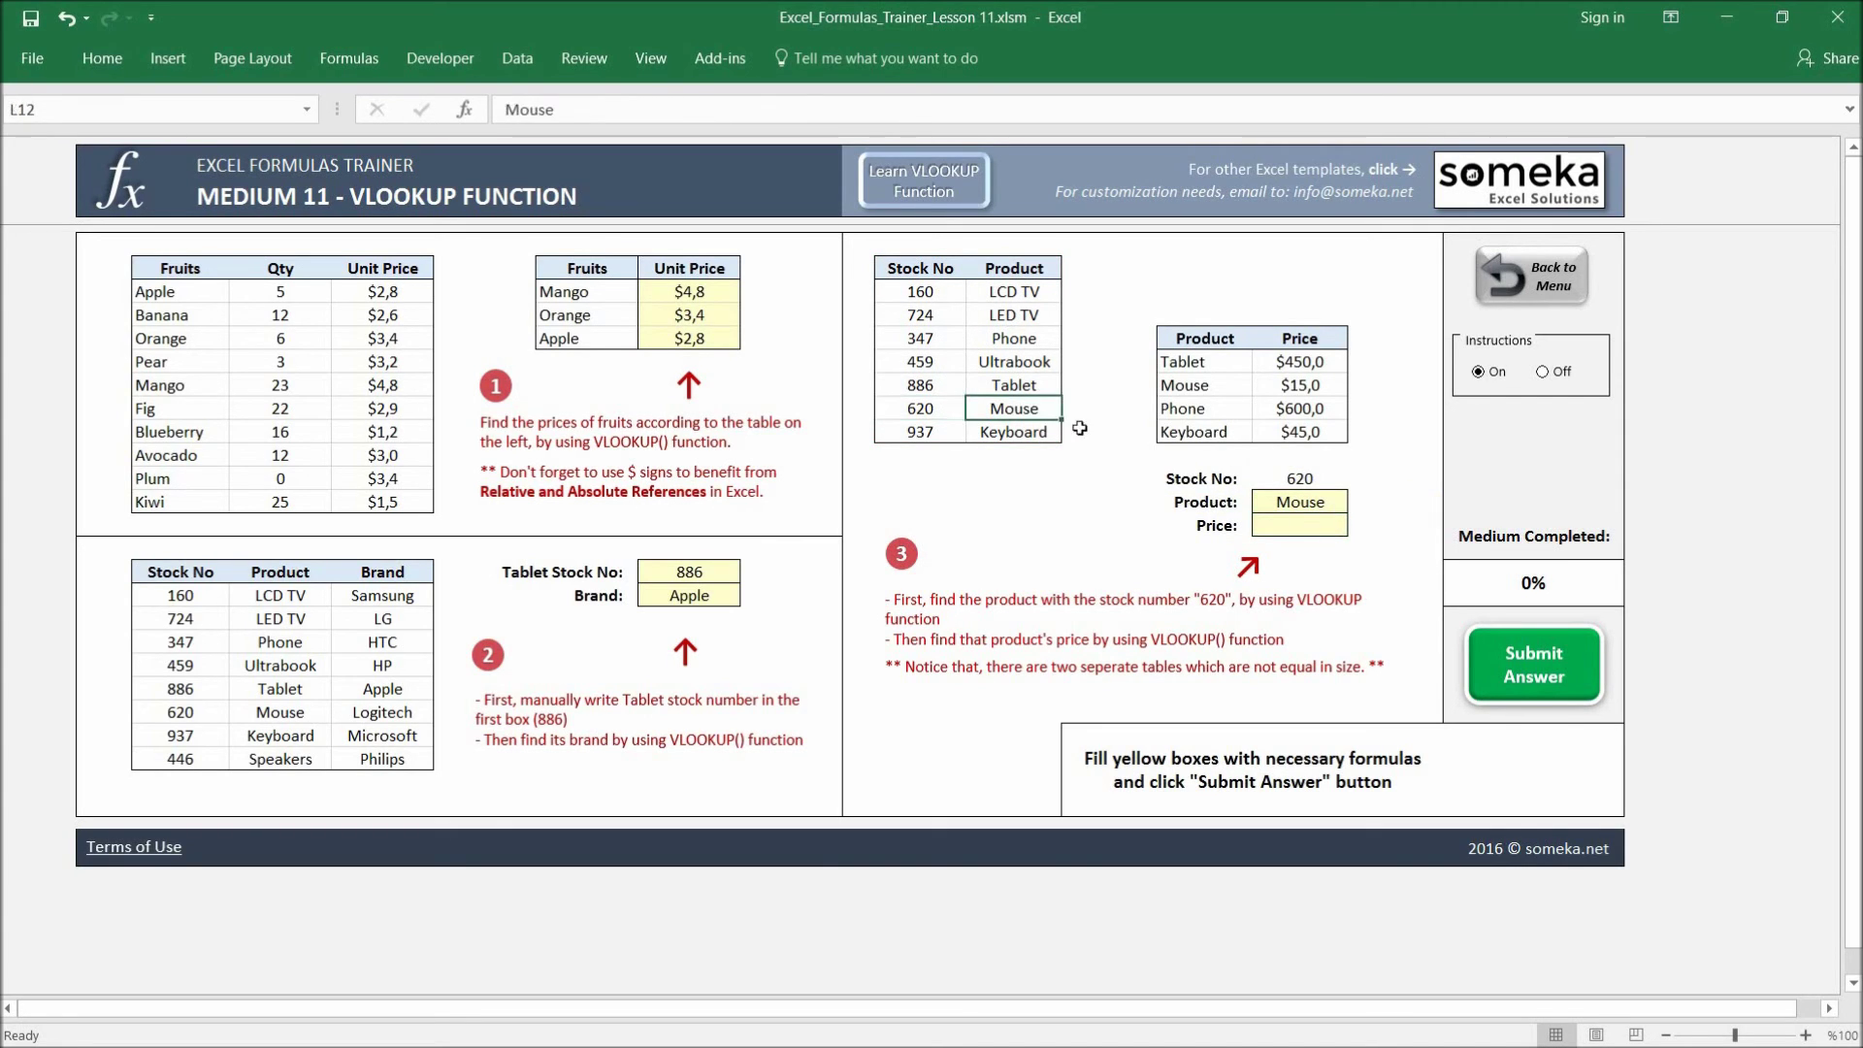
click(1299, 526)
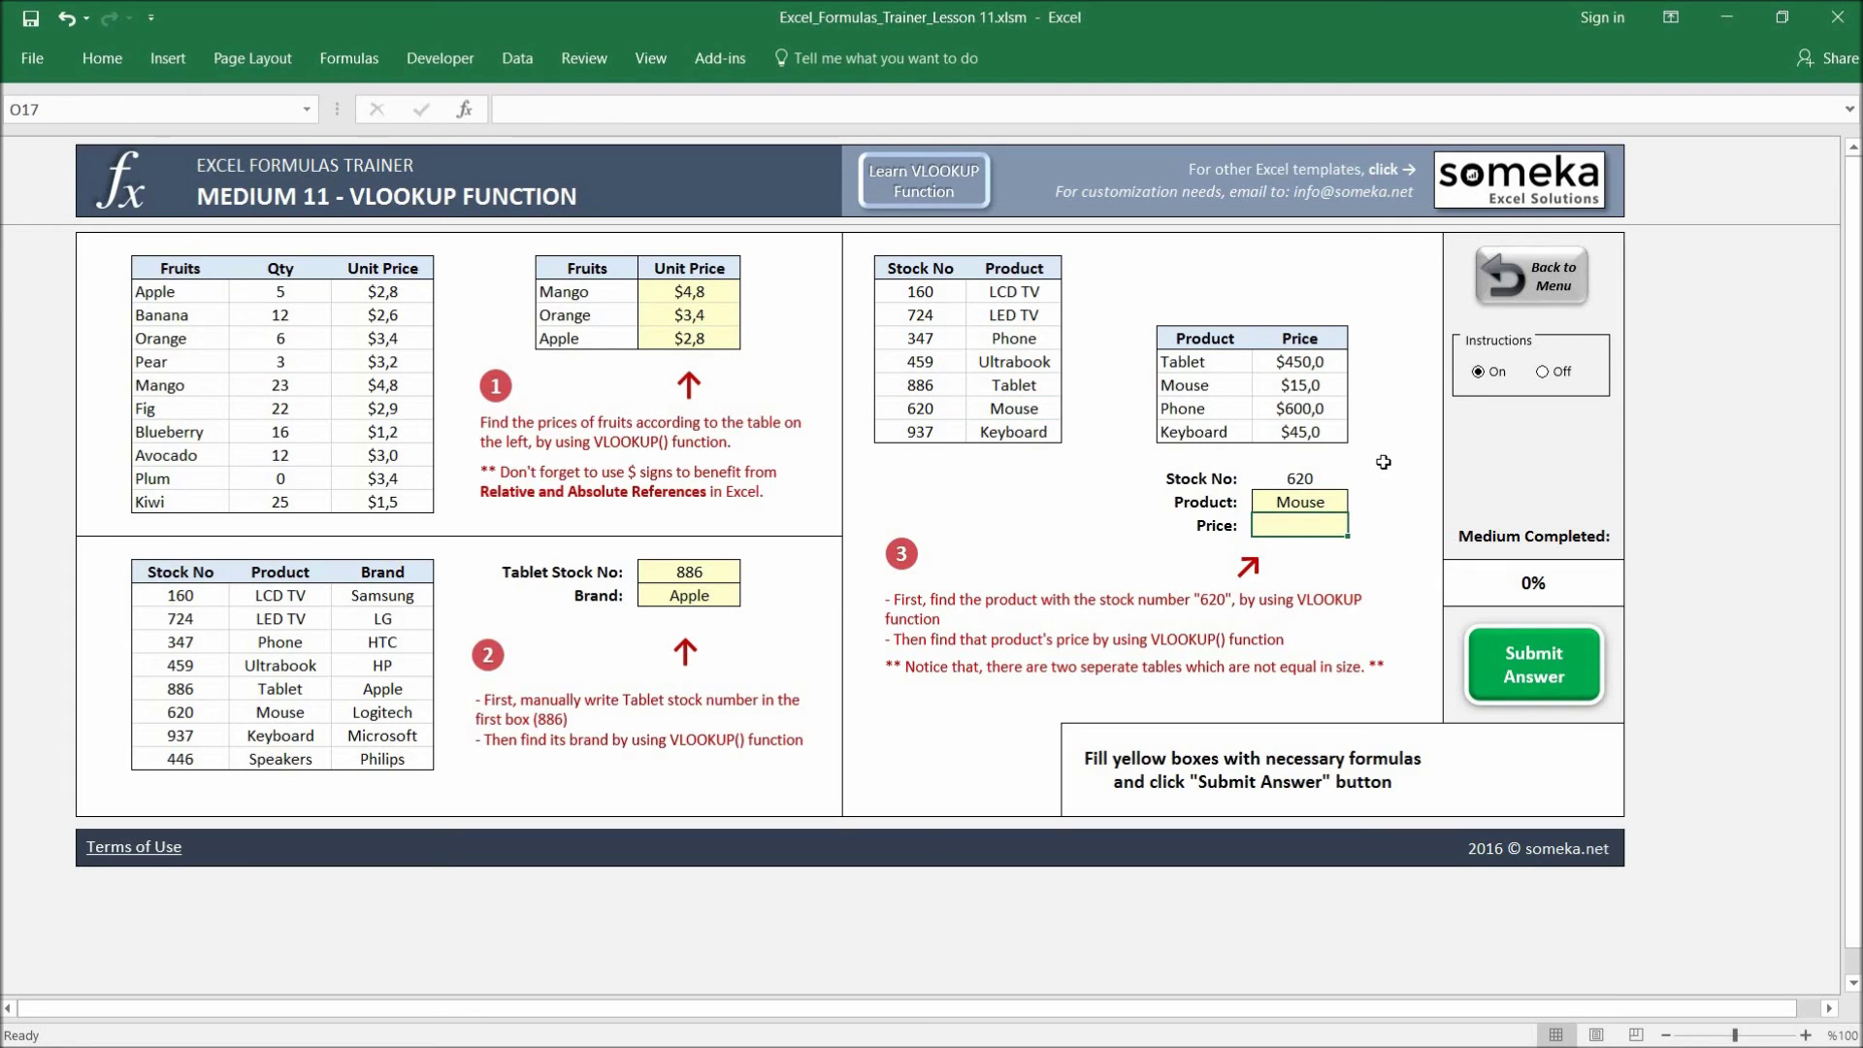
Build =VLOOKUP(O16;N9:O13;2;0) in the Price box to look up Mouse's price.
text(=vlooku)
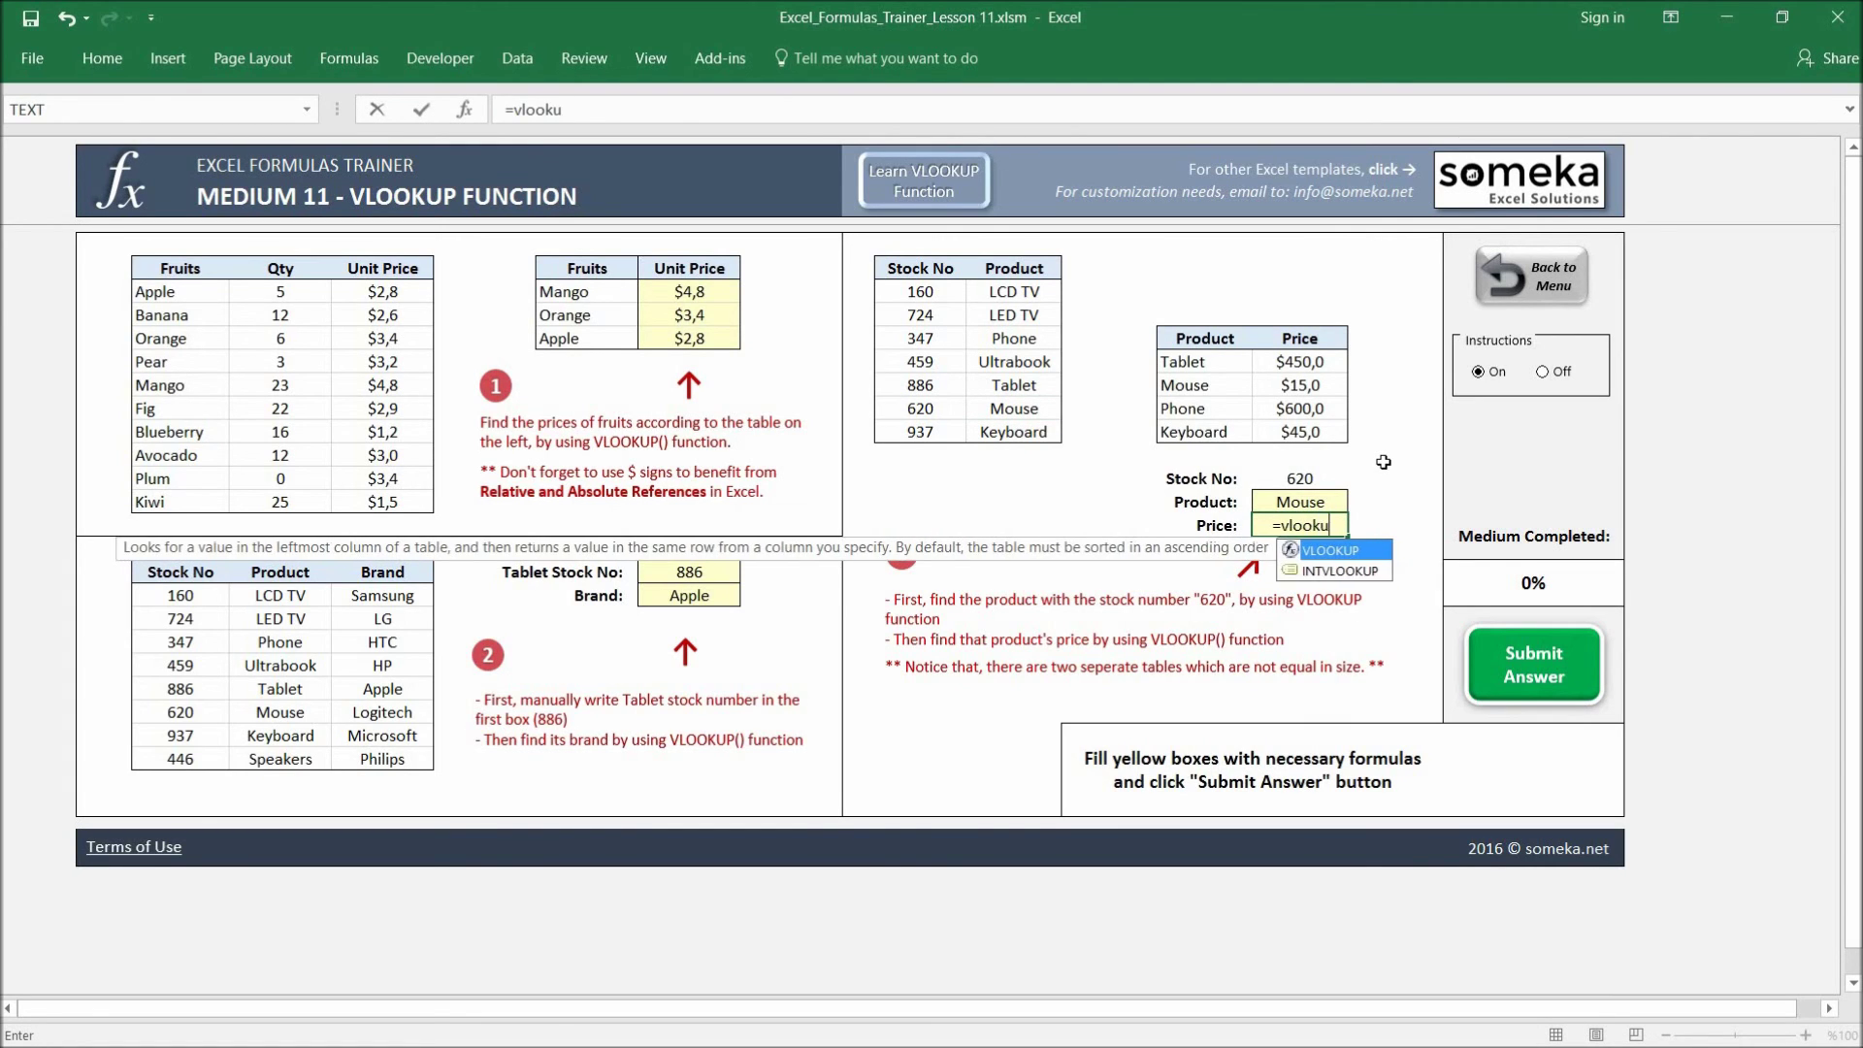
key(Tab)
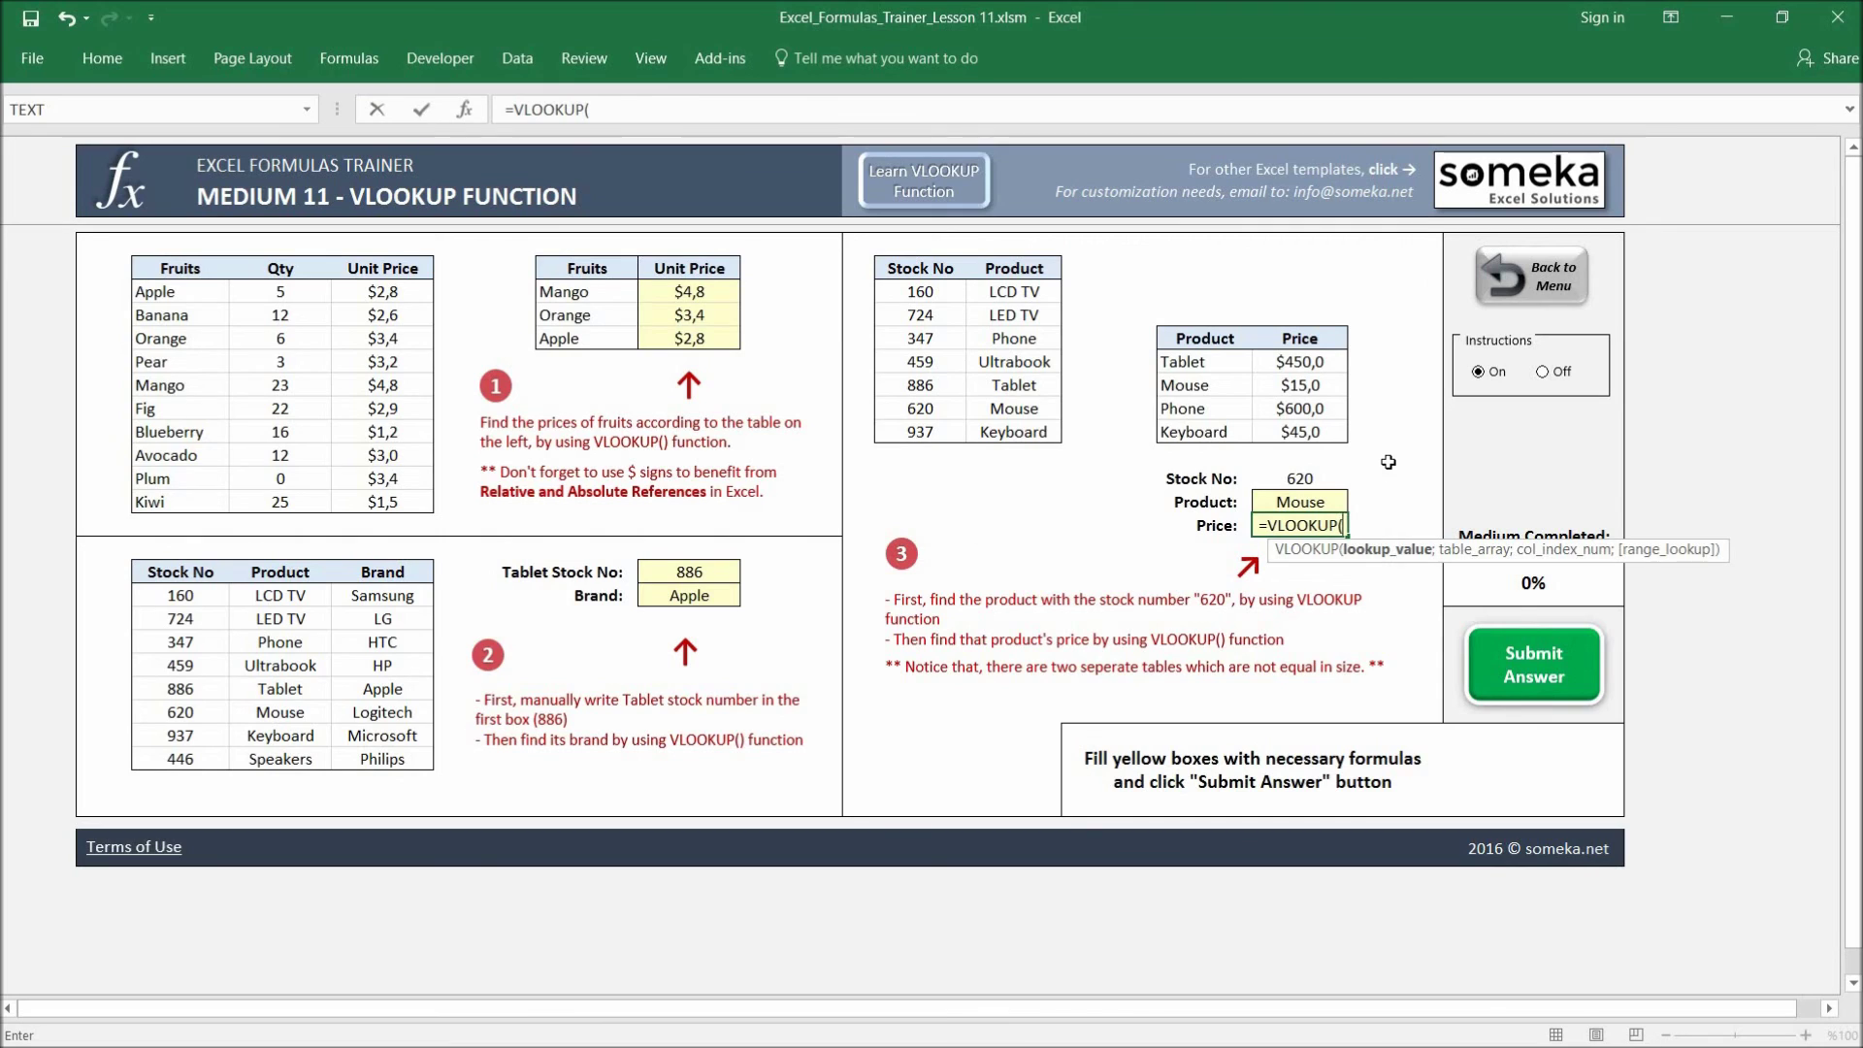
click(1310, 503)
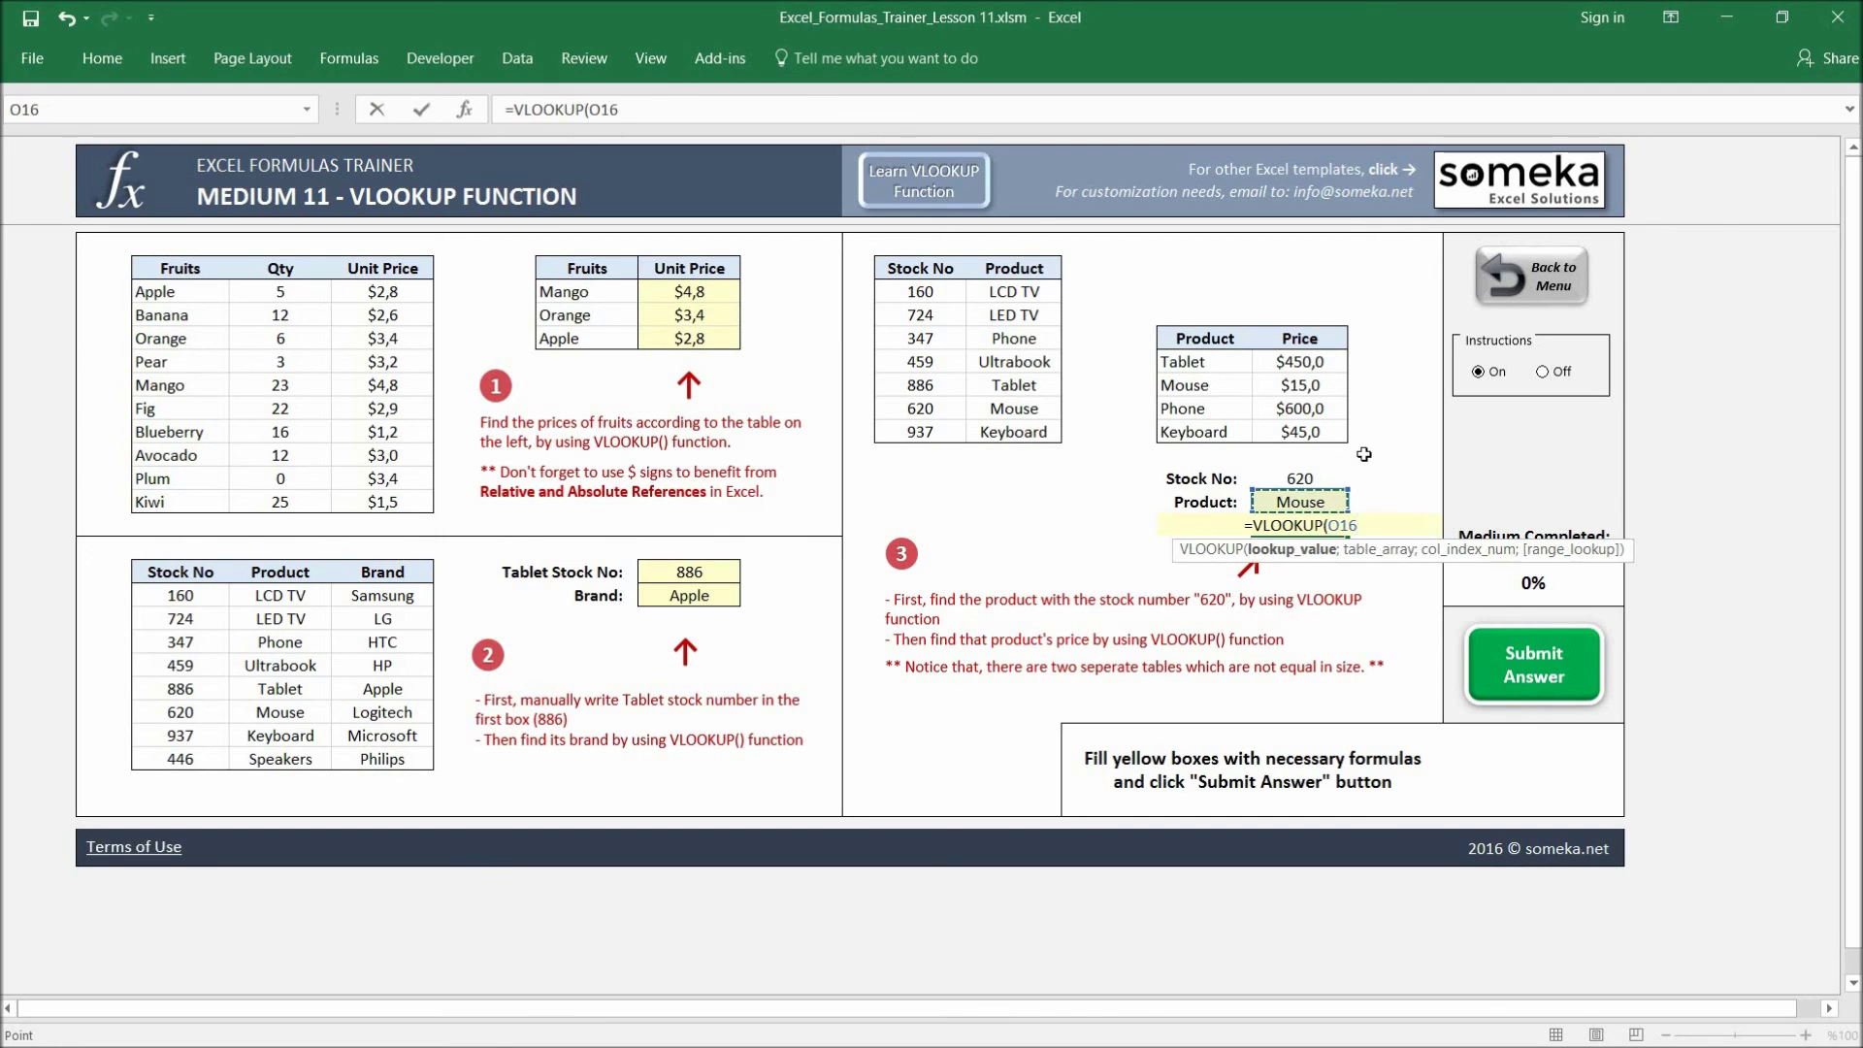
text(;)
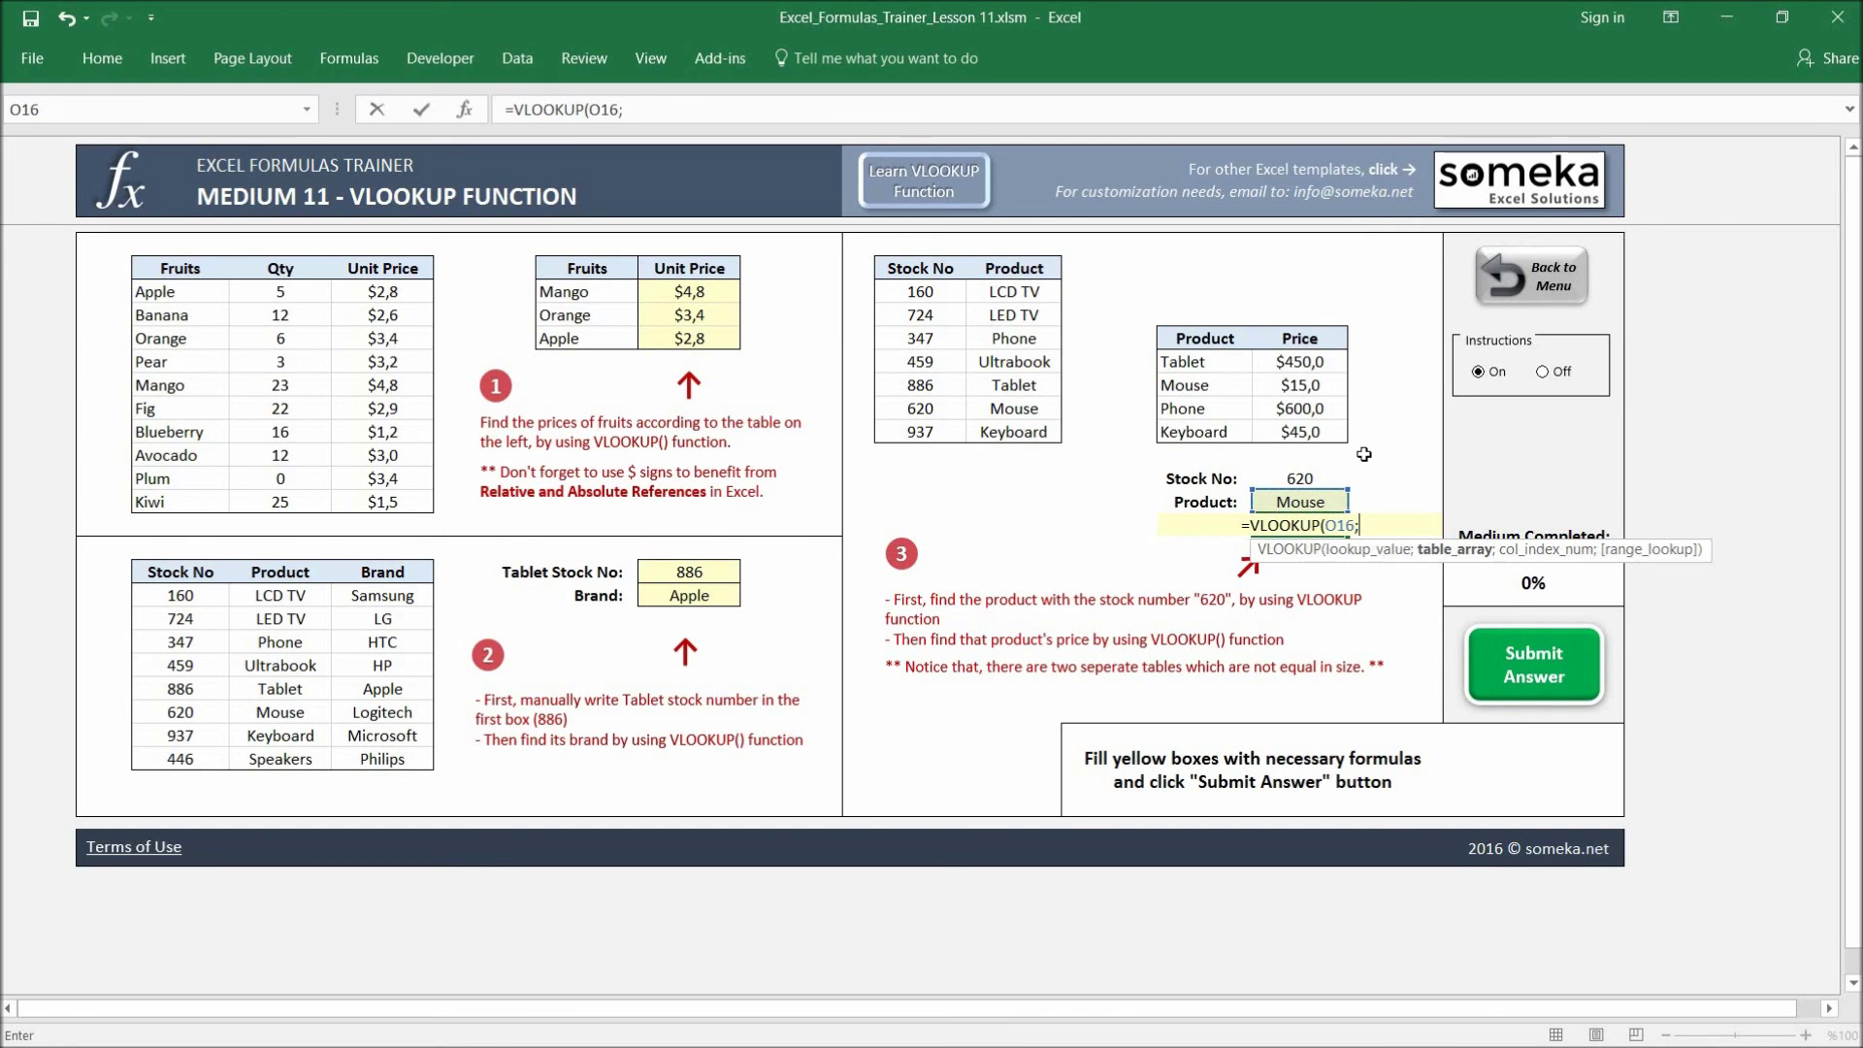
drag(1199, 340, 1310, 442)
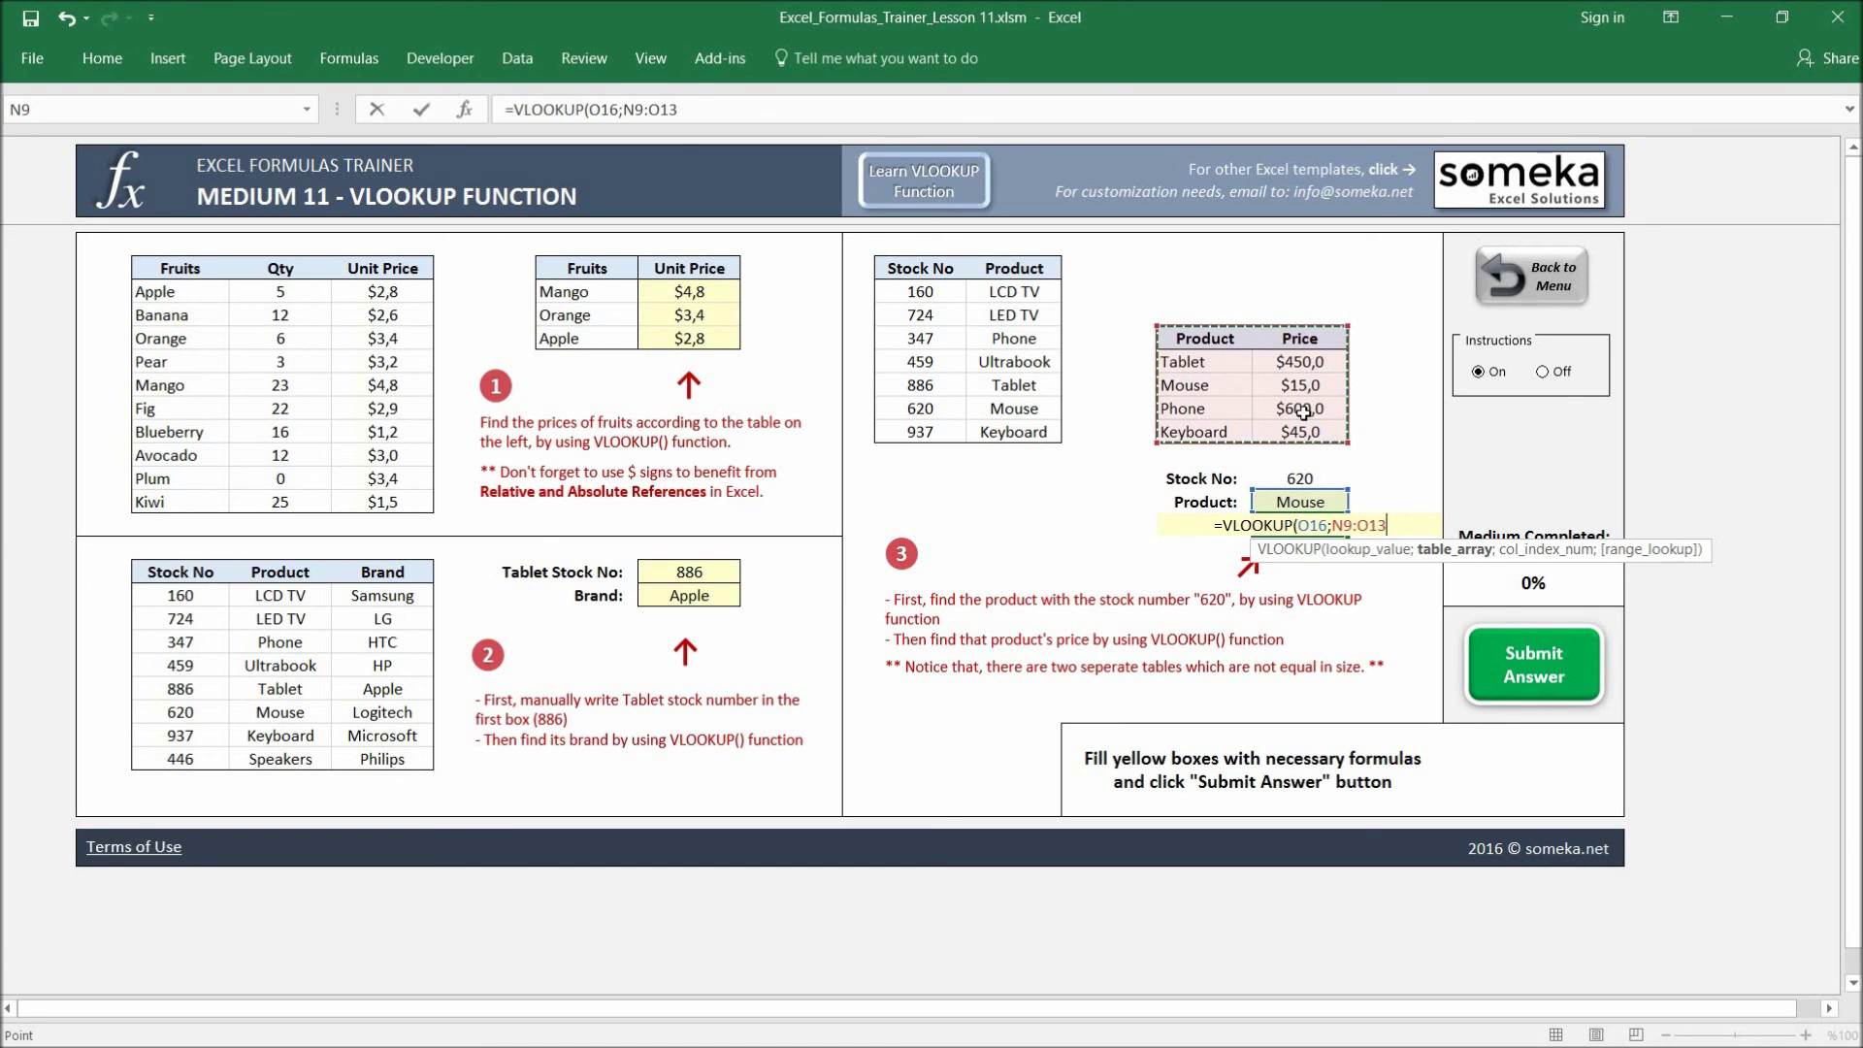
text(;2;0)
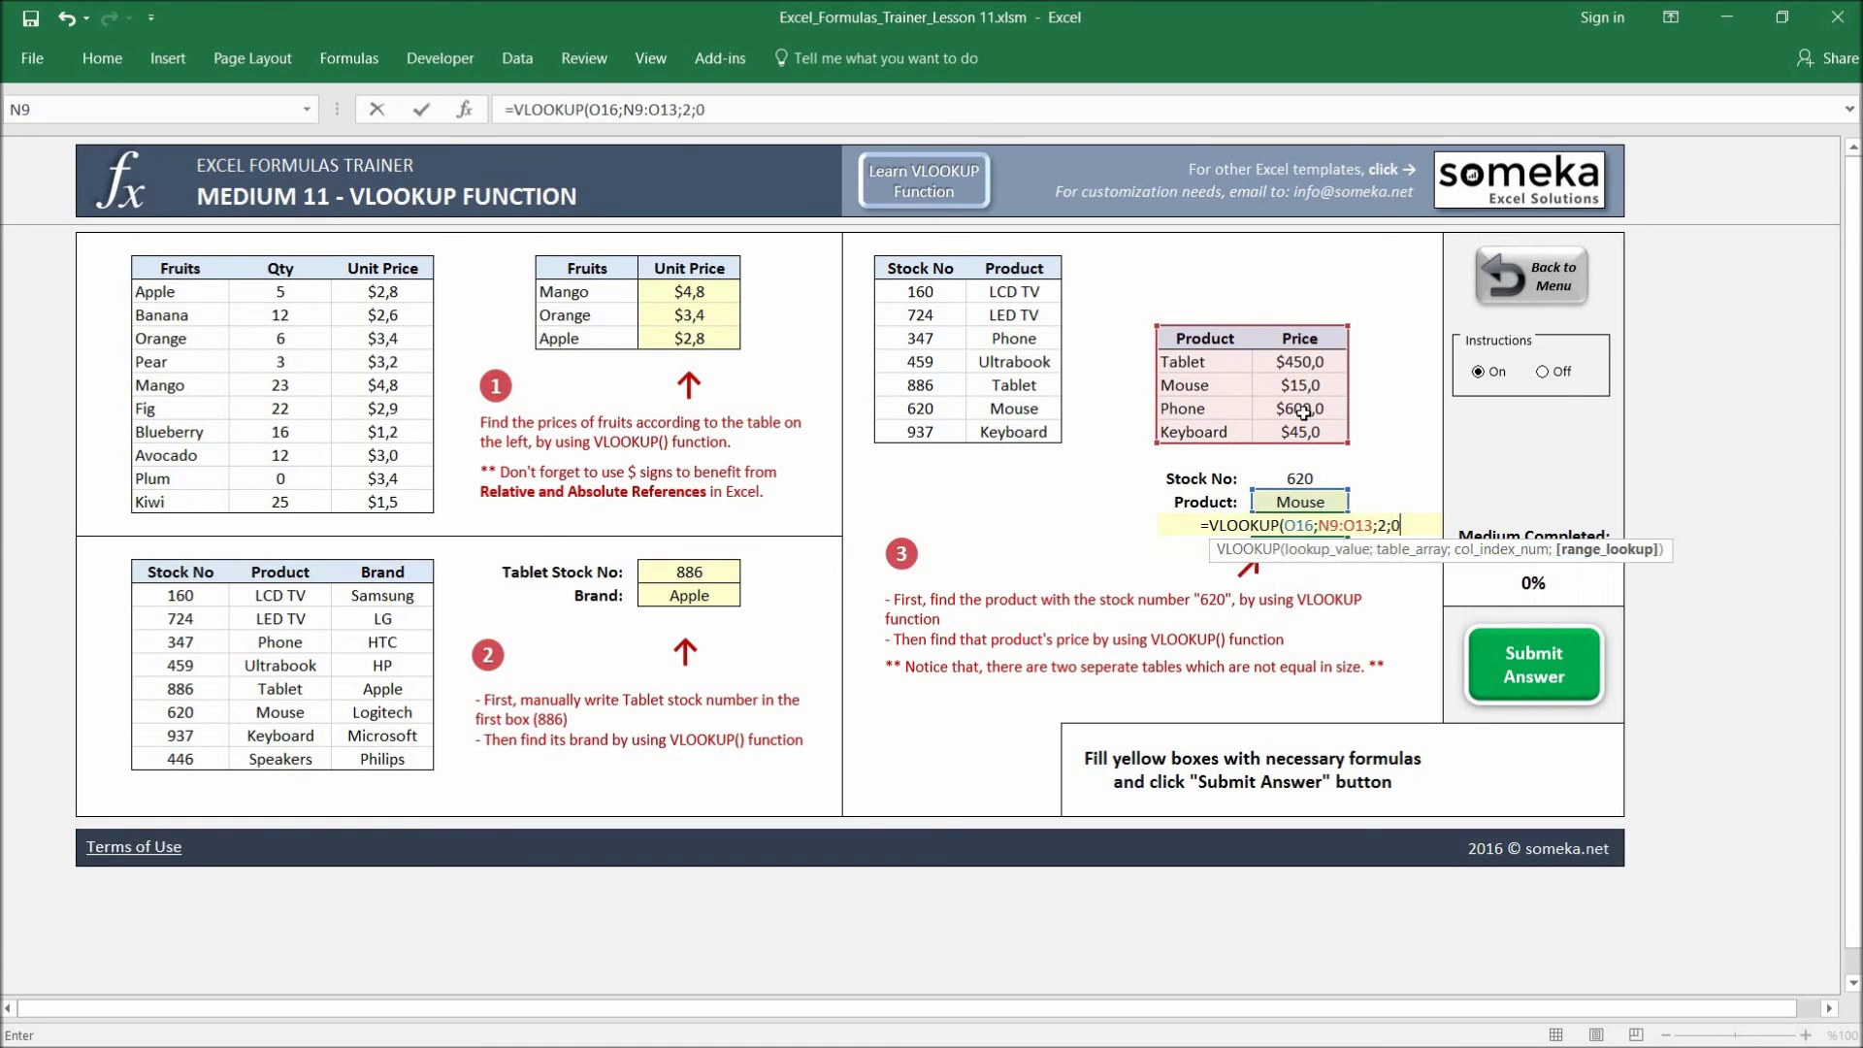
text())
Commit the $15,0 price, submit the answers, and return to the trainer dashboard.
key(Return)
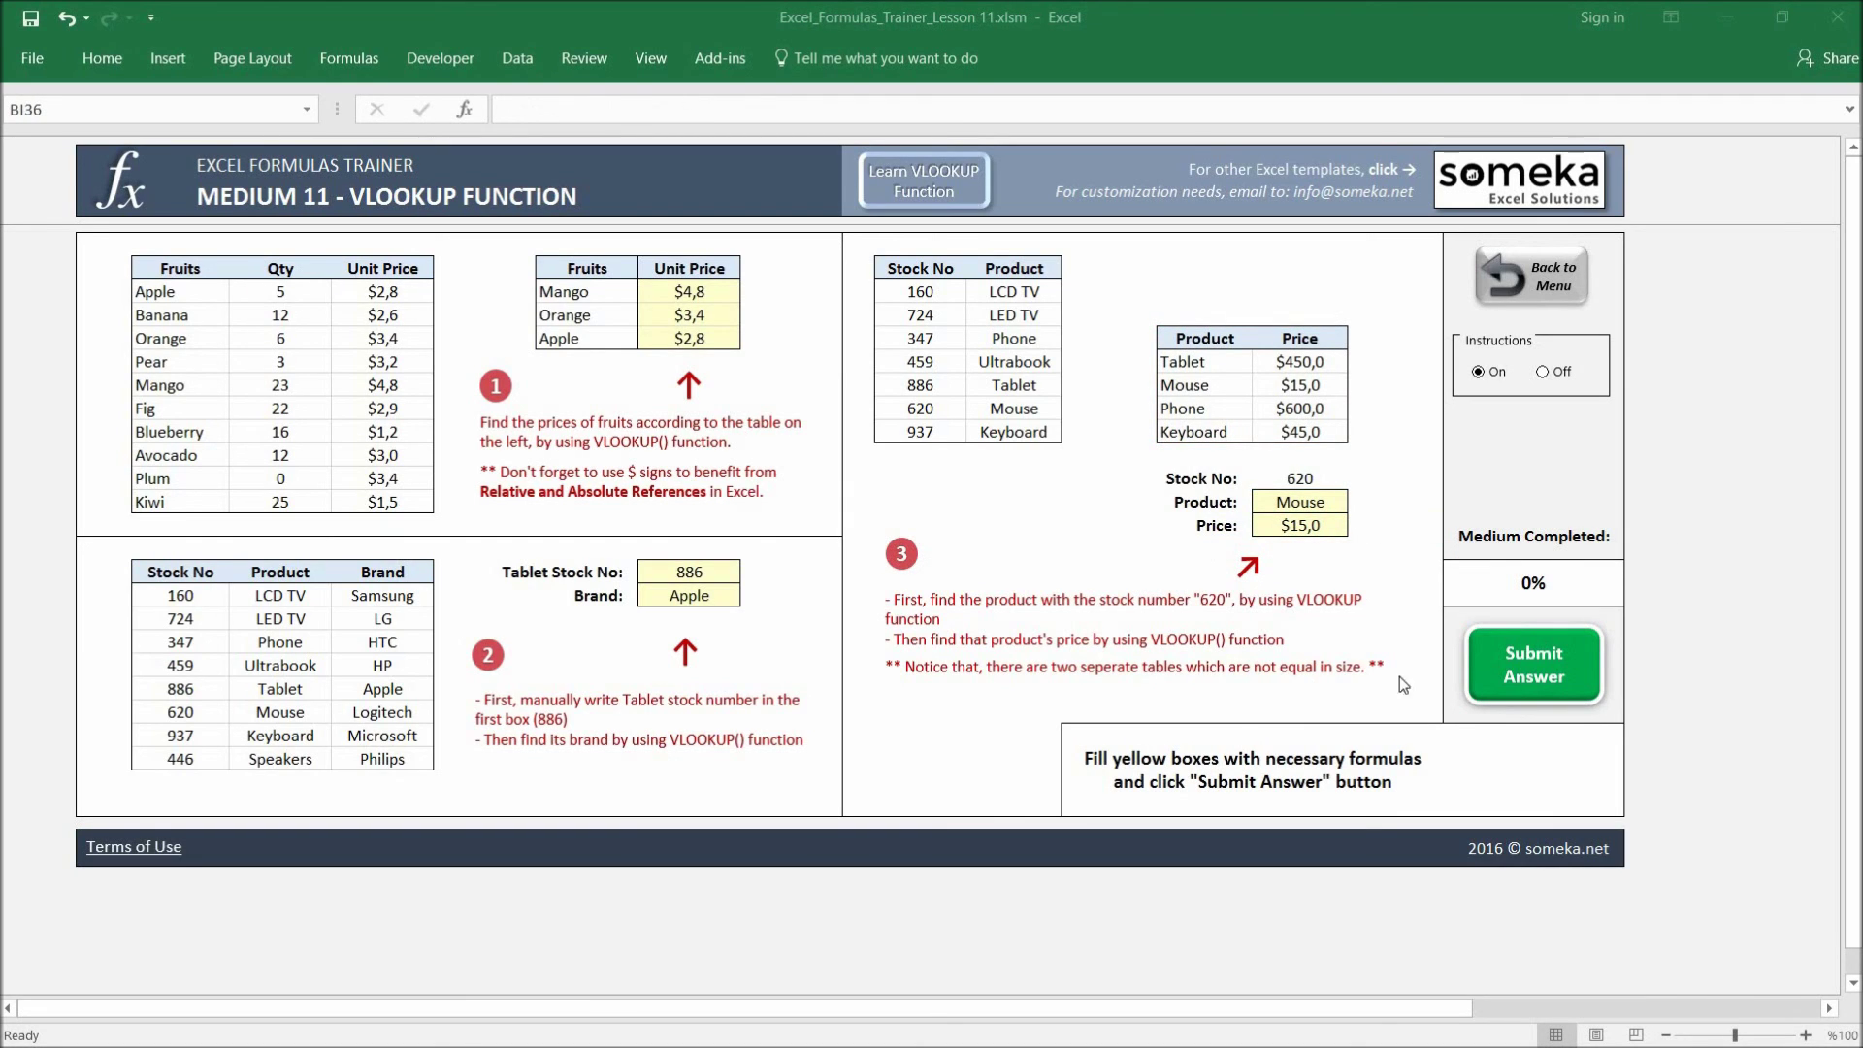
click(1533, 654)
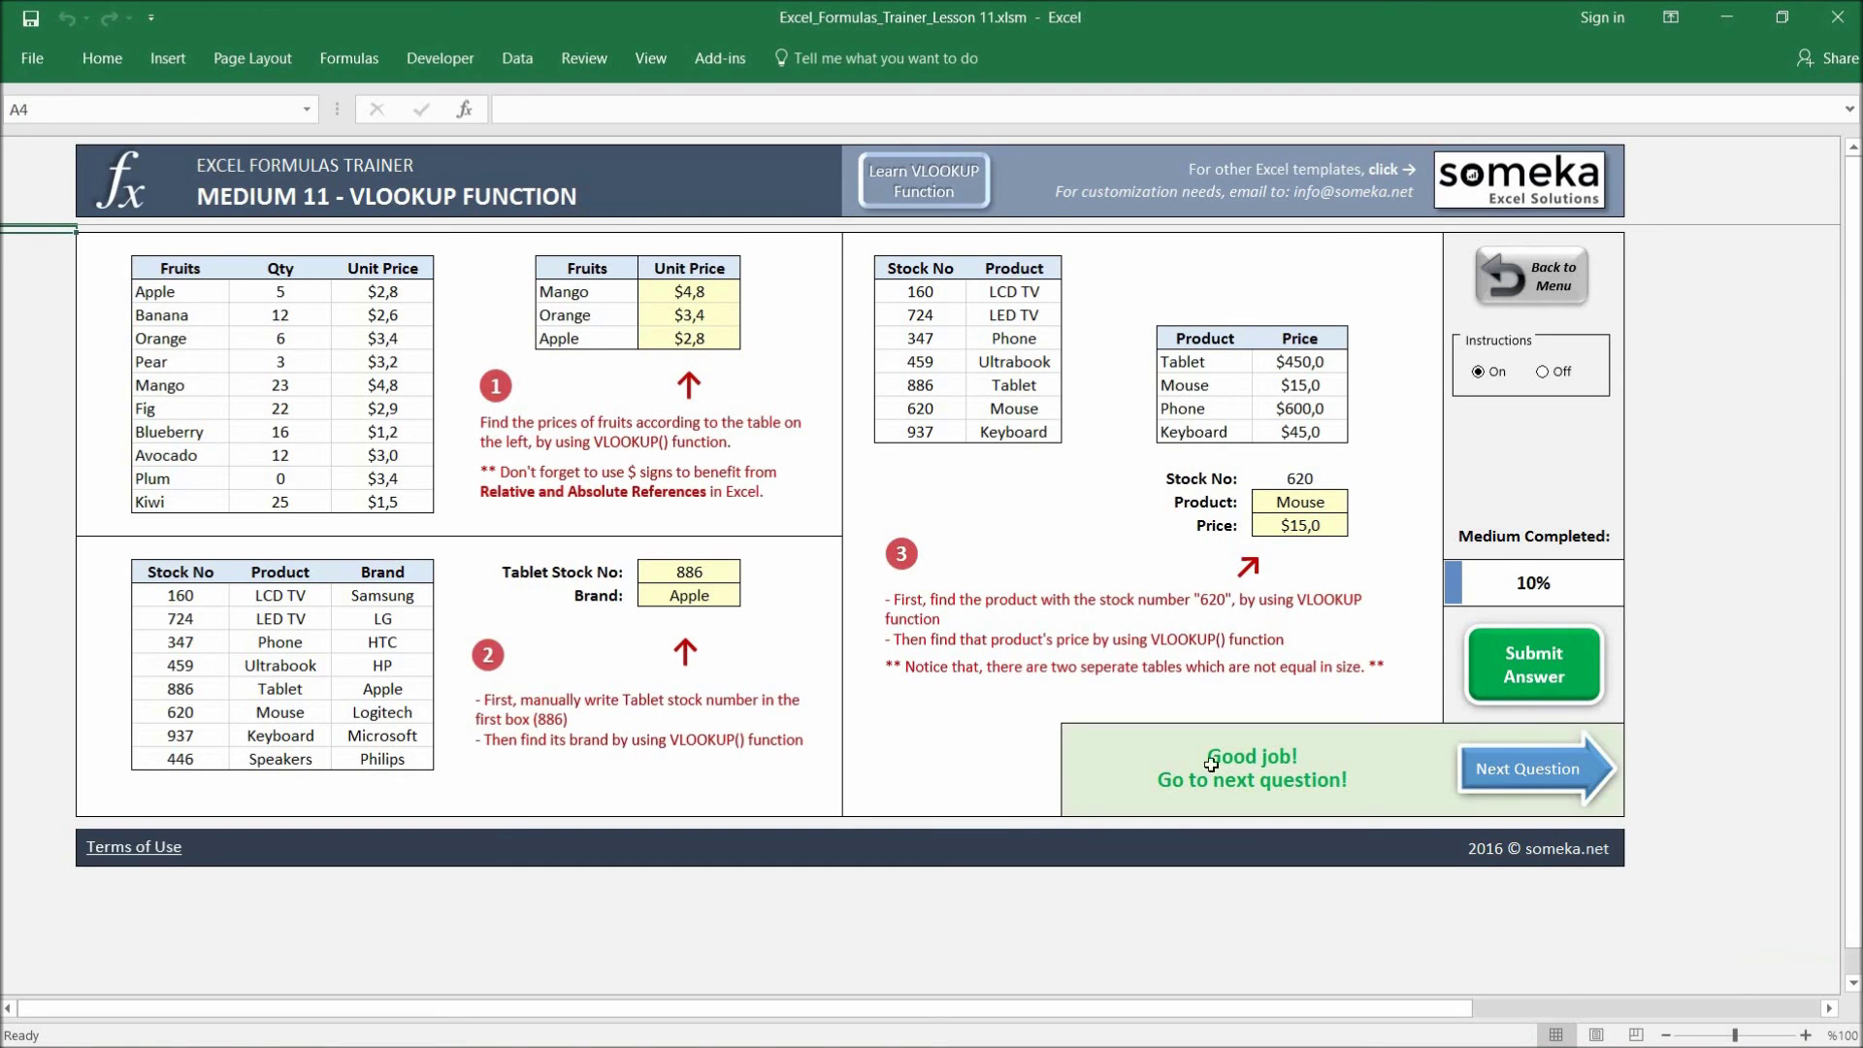
click(1556, 281)
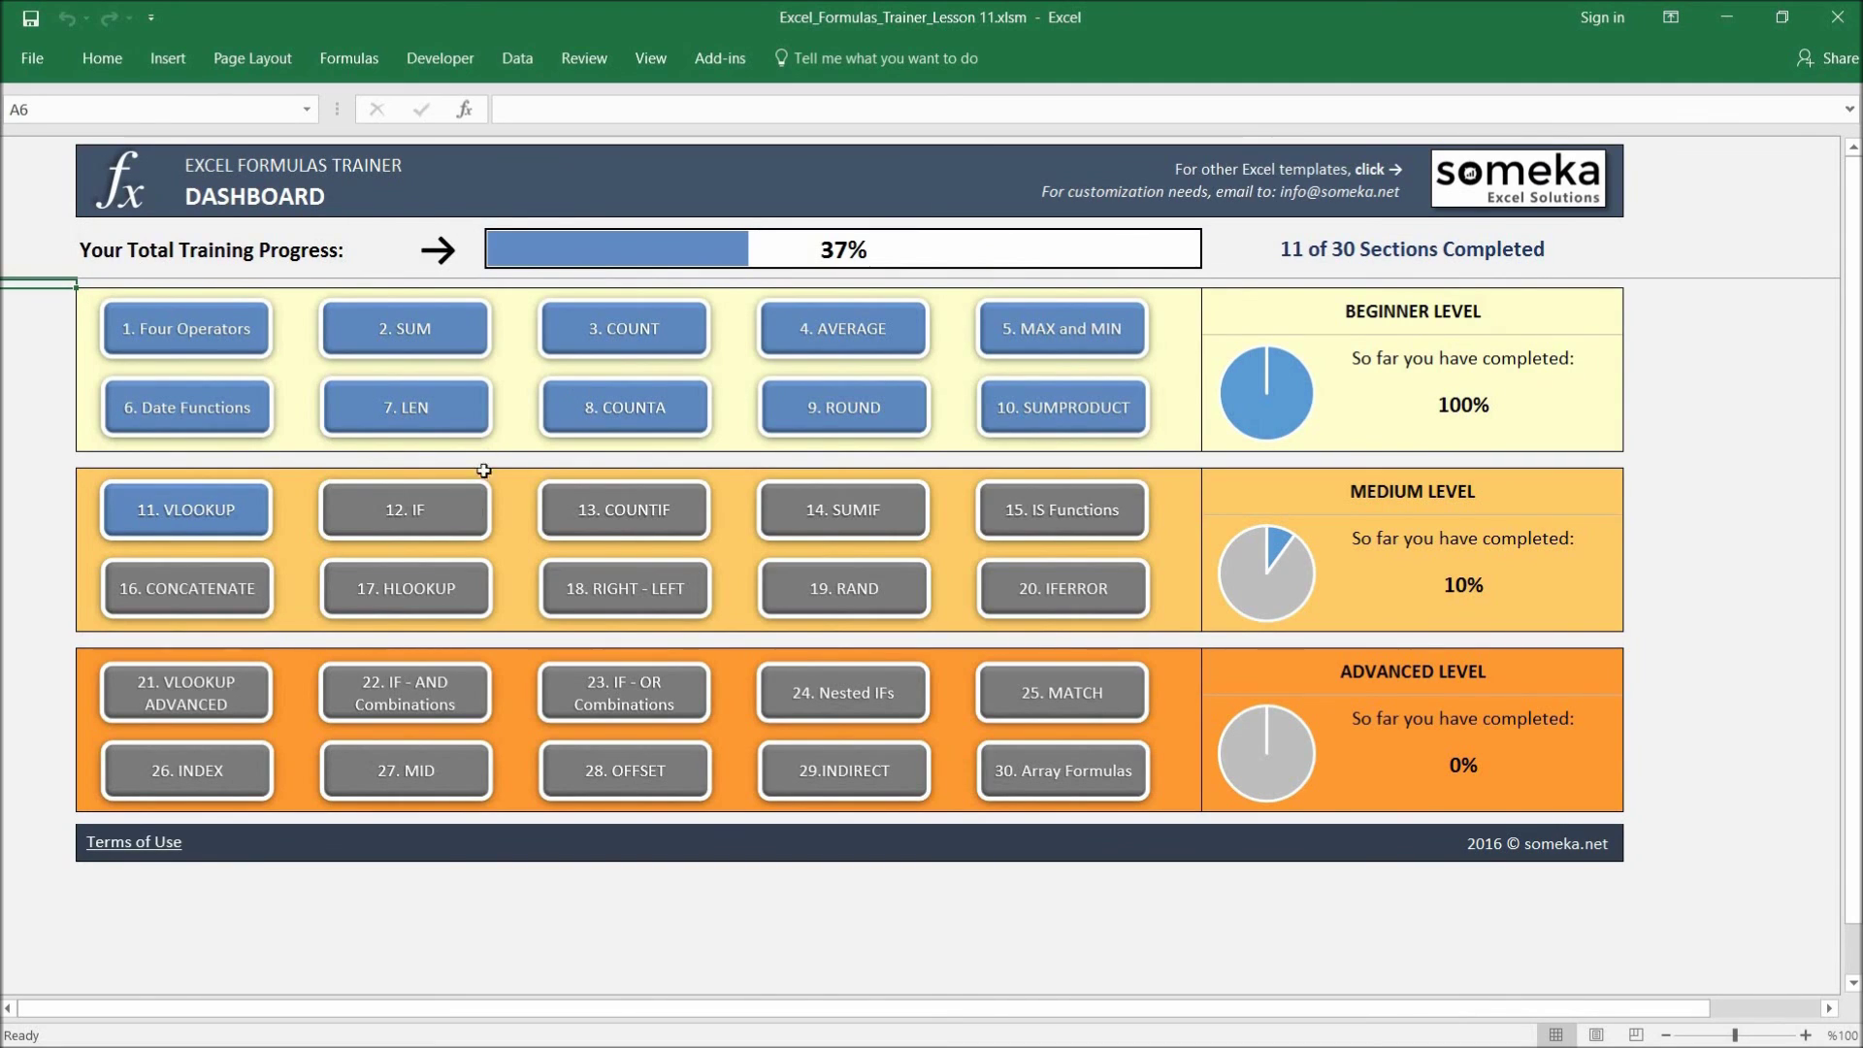